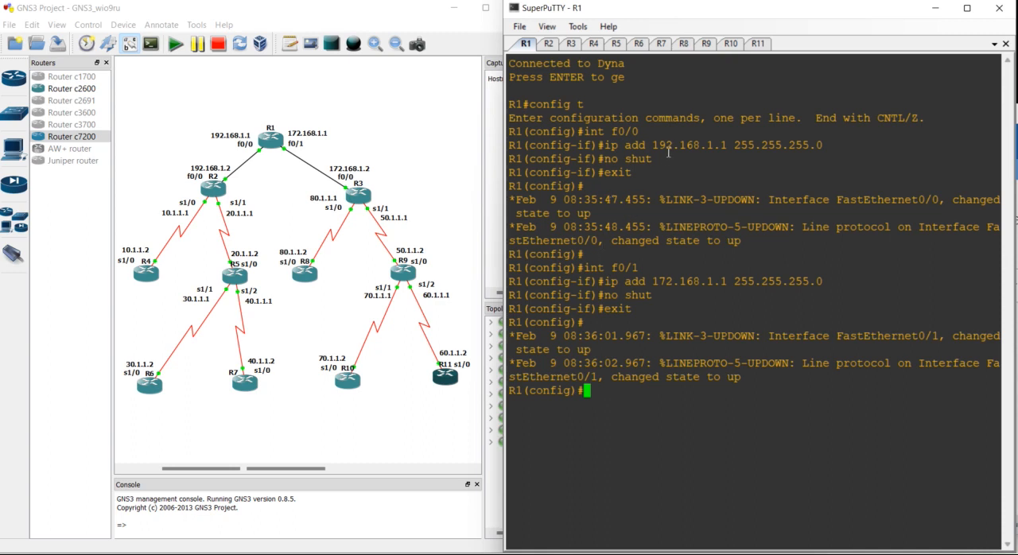
- Ping 192.168.1.2 from R1 in configuration mode to test the link to R2
left_click_drag(651, 132, 578, 132)
left_click_drag(728, 151, 598, 150)
left_click(598, 148)
key("Return")
type("do ping 192.168.1.2")
key("Return")
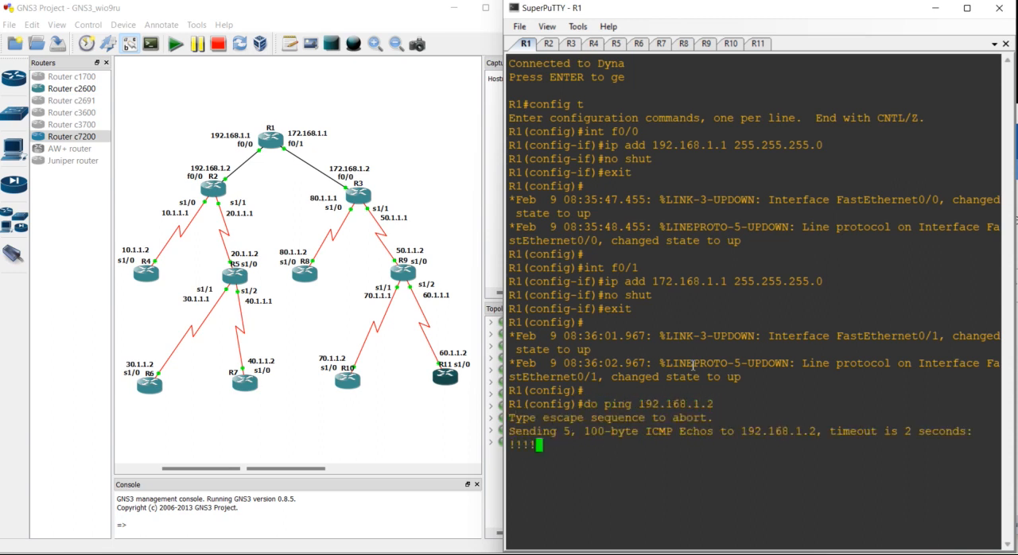
left_click_drag(657, 473, 585, 458)
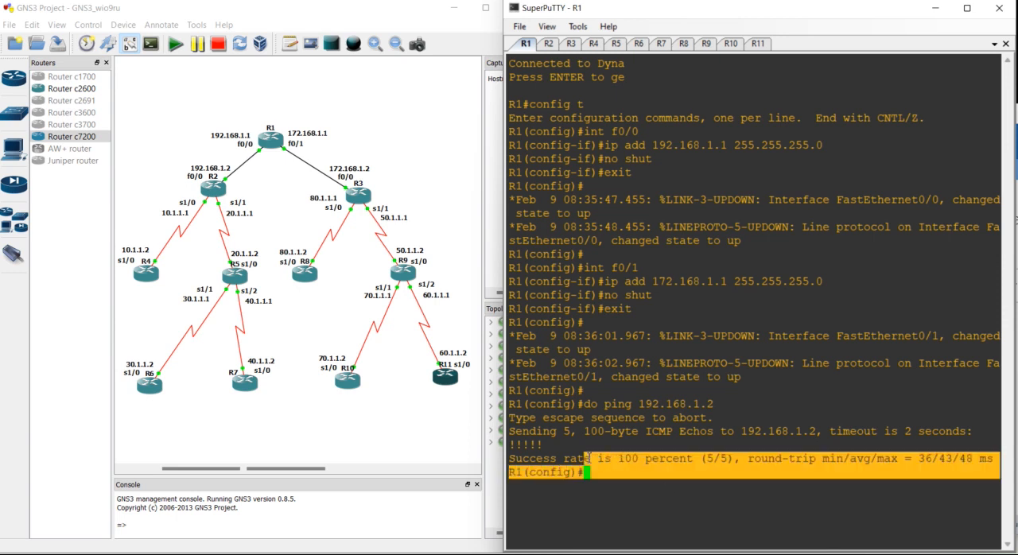
- Ping 10.1.1.1 from R1 to test reachability of R2's s1/0 interface
key("Return")
key("Return")
key("Return")
type("do ping ")
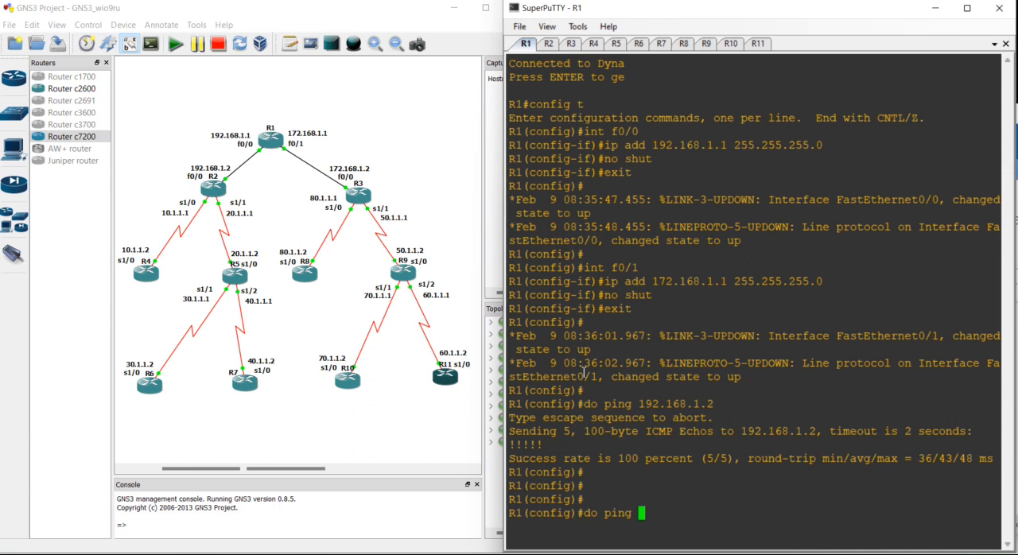
type("10.1.1.1")
key("Return")
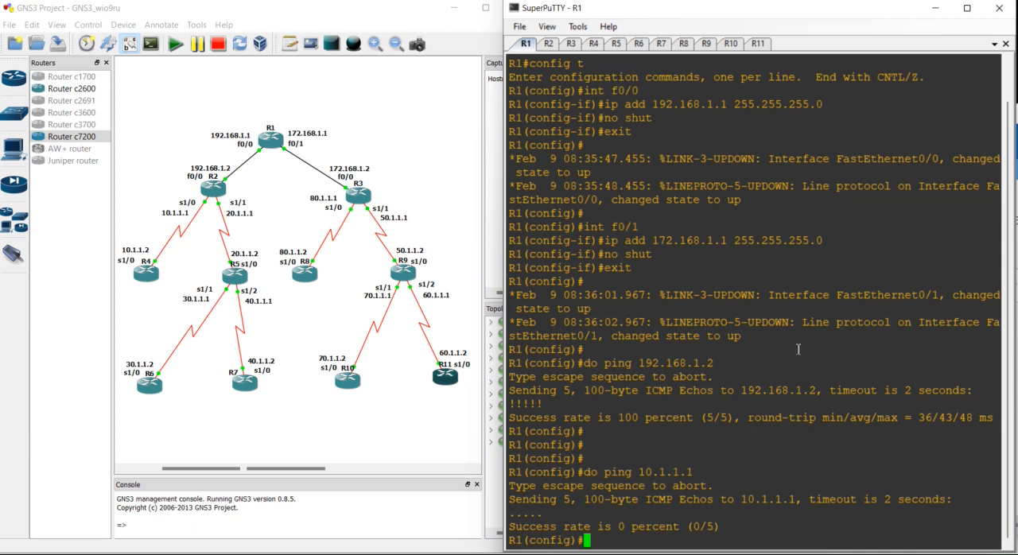
key("Return")
key("Return")
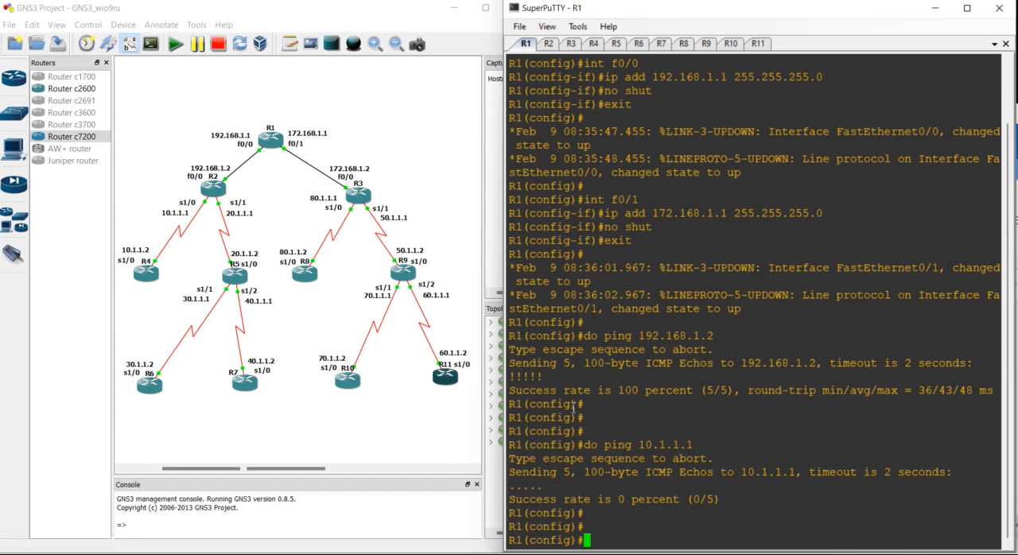
- Begin a static route on R1 with destination network 10.1.1.0 and mask 255.255.255.0
type("ip route")
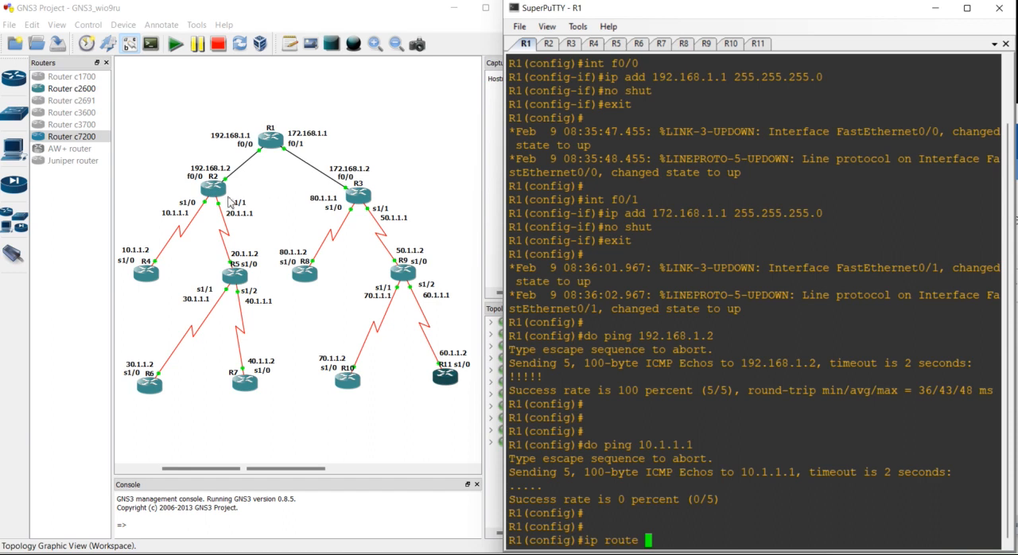
type(" 10.1.1.0 155")
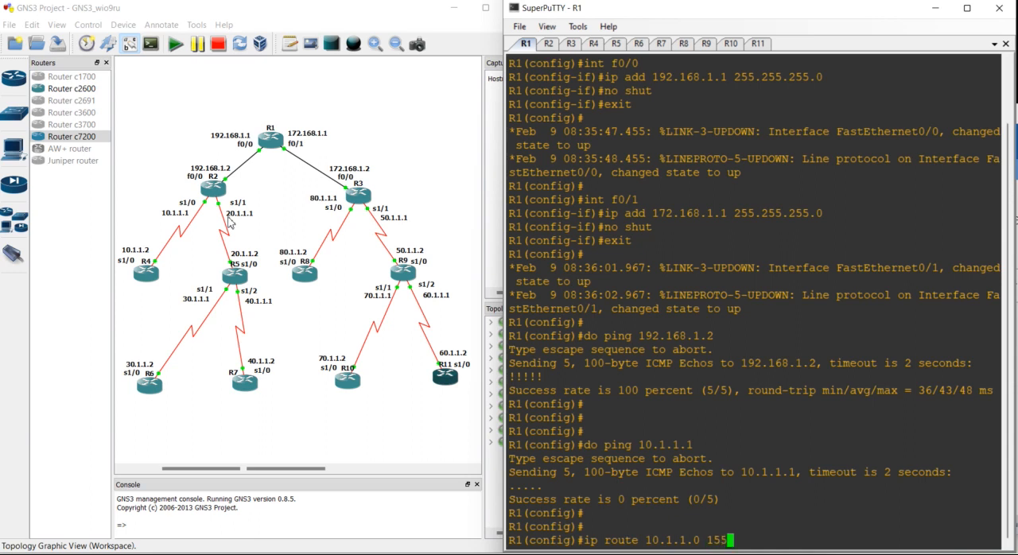
key("BackSpace")
key("BackSpace")
key("BackSpace")
type("255.12")
key("BackSpace")
key("BackSpace")
type("255.255.0")
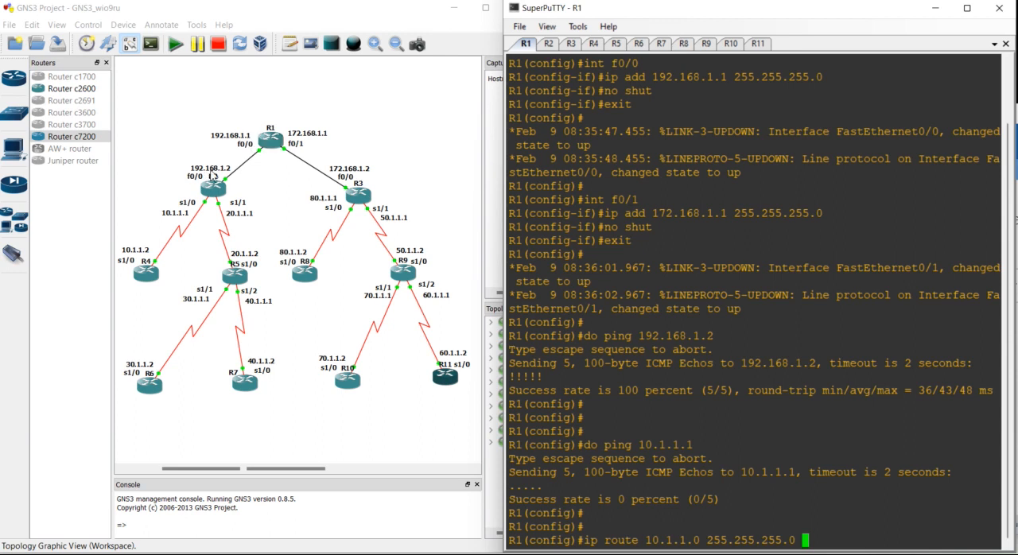
- Check R2's f0/0 address in the topology and complete R1's 10.1.1.0 route with next hop 192.168.1.2
left_click(213, 176)
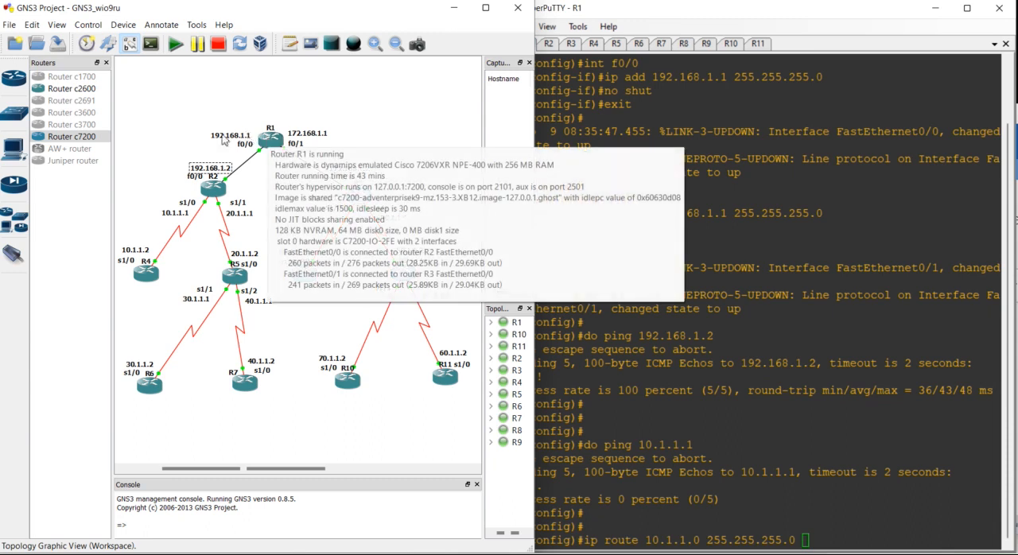
left_click(157, 289)
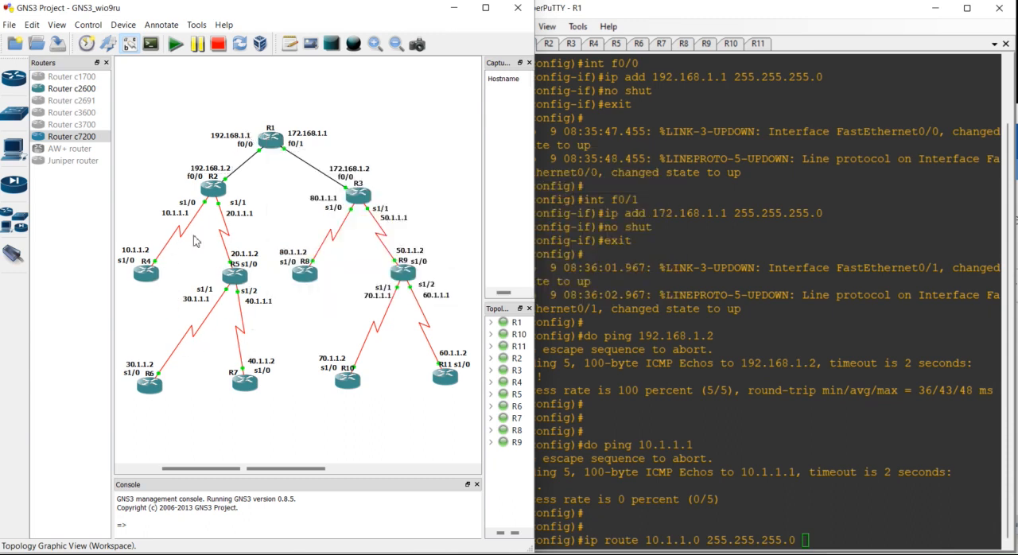
left_click(222, 169)
left_click(354, 176)
left_click(169, 219)
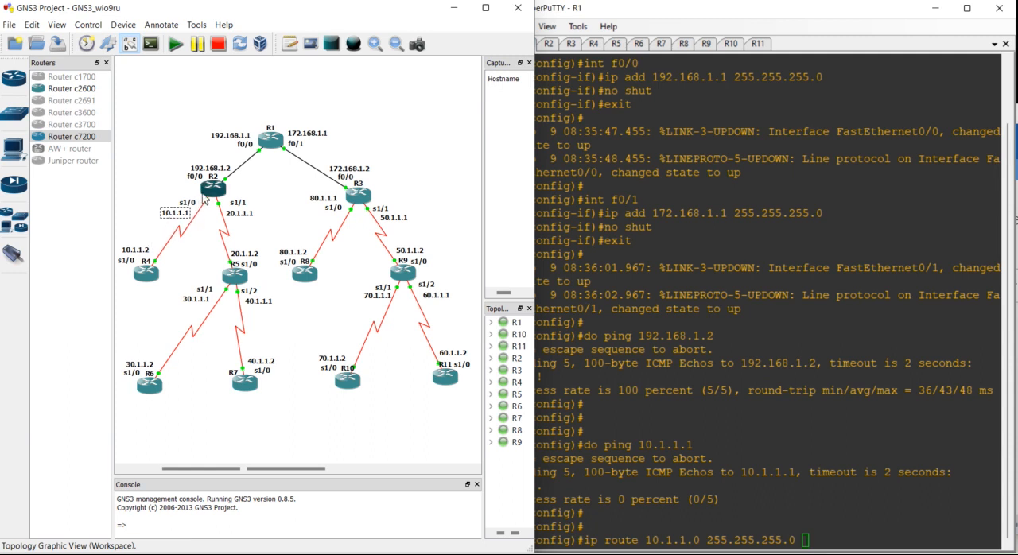
left_click(208, 172)
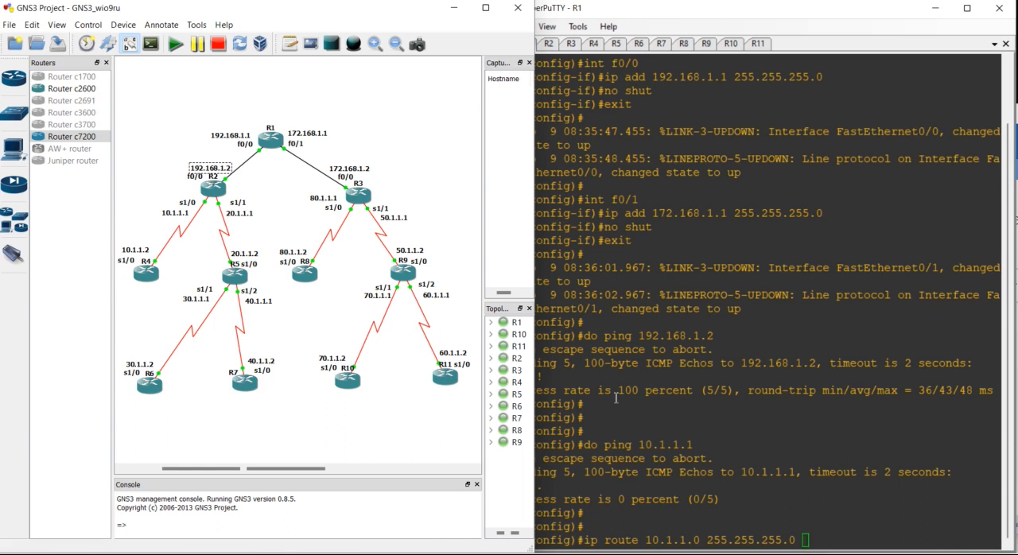
left_click(831, 483)
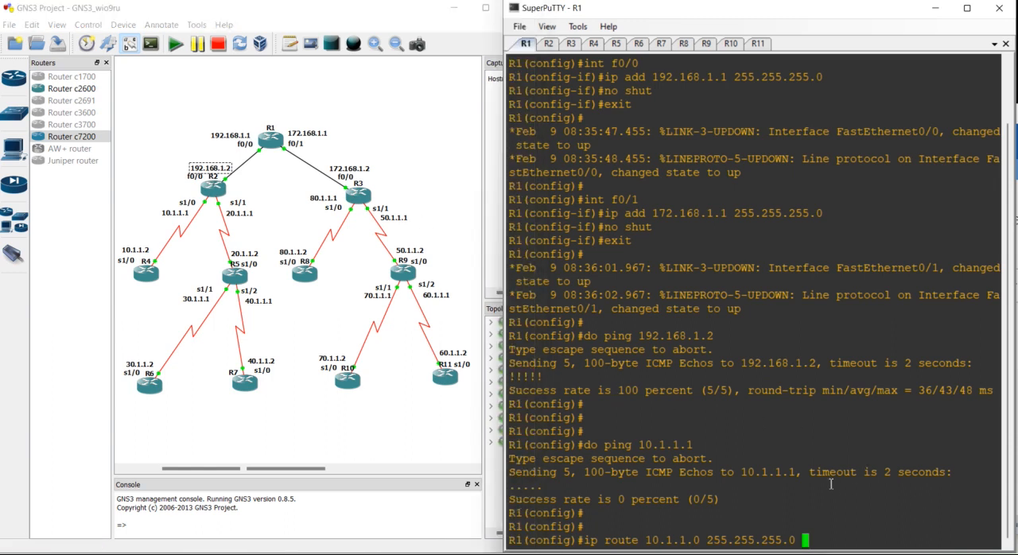
type("192.168.1.2")
key("Return")
key("Return")
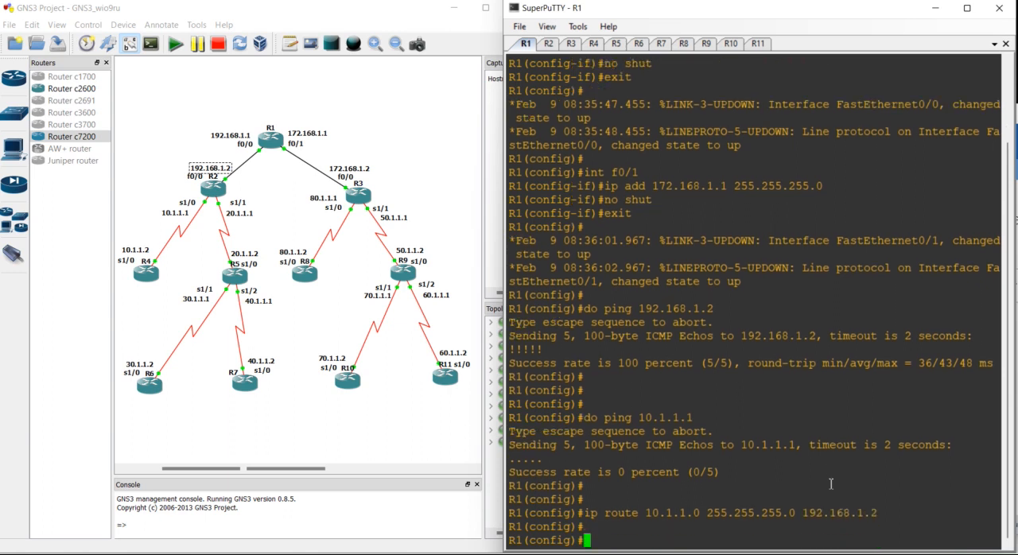
- Add a static route on R1 to 20.1.1.0 255.255.255.0 through 192.168.1.2
key("Up")
key("Left")
key("Left")
key("Left")
key("Left")
key("Left")
key("Left")
key("Left")
key("Left")
key("Left")
key("Left")
key("Left")
key("Left")
key("Left")
key("Left")
key("Left")
key("Left")
key("Left")
key("Left")
key("Left")
key("Left")
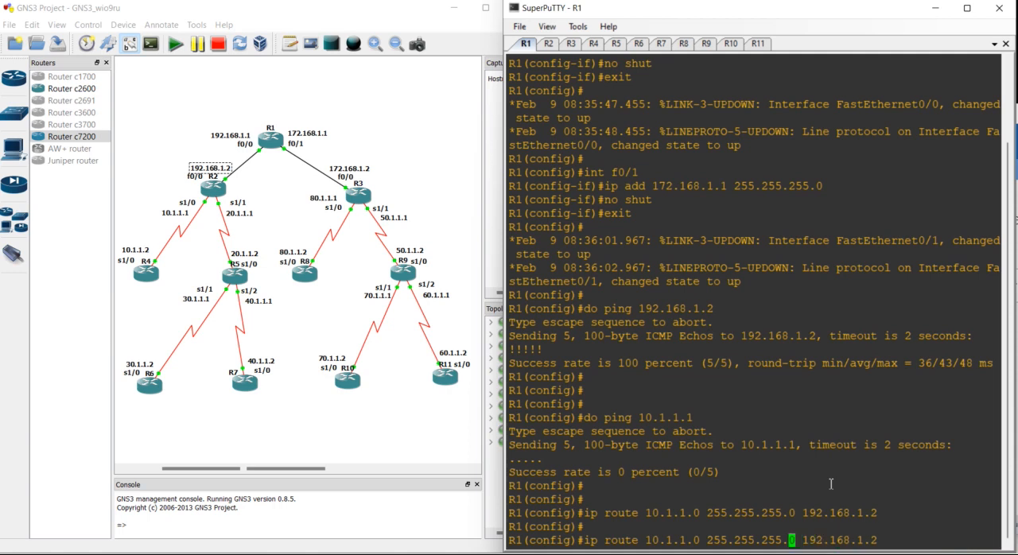
key("BackSpace")
type("2")
key("Return")
- Add a static route on R1 to 30.1.1.0 255.255.255.0 through 192.168.1.2
key("Return")
key("Up")
key("Left")
key("Left")
key("Left")
key("Left")
key("Left")
key("Left")
key("Left")
key("Left")
key("Left")
key("Left")
key("Left")
key("Left")
key("Left")
key("Left")
key("Left")
key("Left")
key("Left")
key("Left")
key("Left")
key("Left")
- Add a static route on R1 to 40.1.1.0 255.255.255.0 through 192.168.1.2
key("Left")
key("Left")
key("Left")
key("Left")
key("Left")
key("Left")
key("Left")
key("Left")
key("Left")
key("Left")
key("Left")
key("Left")
key("Left")
key("BackSpace")
type("3")
key("Return")
key("Return")
key("Up")
key("Left")
key("Left")
key("Left")
key("Left")
key("Left")
key("Left")
key("Left")
key("Left")
key("Left")
key("Left")
key("Left")
key("Left")
key("Left")
key("Left")
key("Left")
key("Left")
key("Left")
key("Left")
key("Left")
key("Left")
key("BackSpace")
type("4")
key("Return")
key("Return")
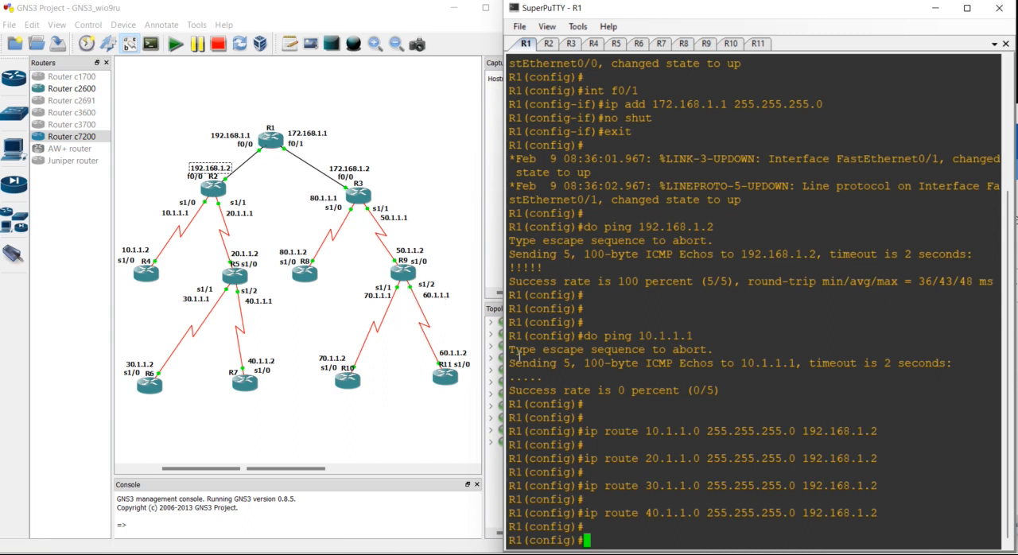
- Add a static route on R1 to 50.1.1.0 255.255.255.0 through R3's address 172.168.1.2
key("Up")
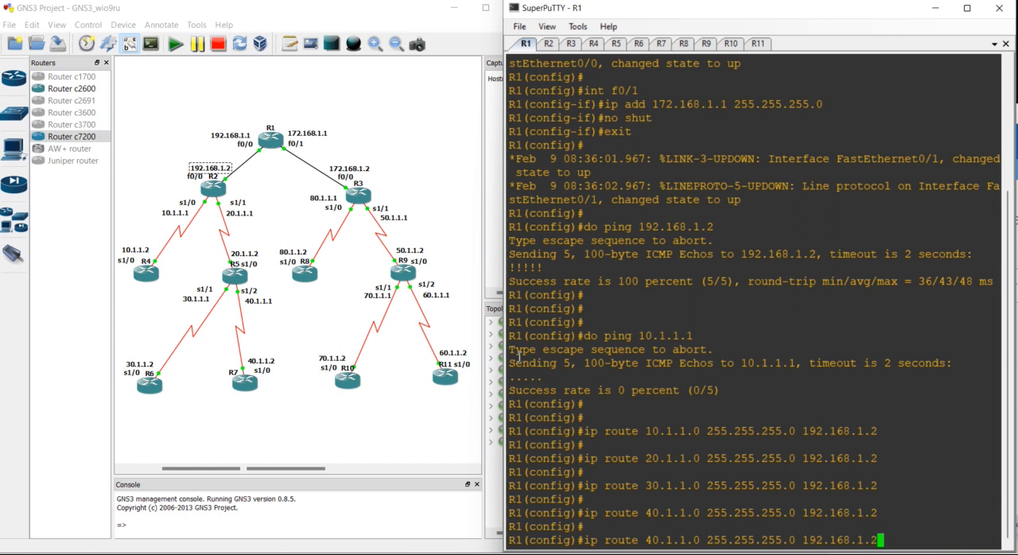
key("Left")
key("Left")
key("Left")
key("Left")
key("Left")
key("Left")
key("Left")
key("Left")
key("Left")
key("Left")
key("Delete")
type("7")
key("Left")
key("Left")
key("Left")
key("Left")
key("Left")
key("Left")
key("Left")
key("Left")
key("Left")
key("Left")
key("Left")
key("Left")
key("Left")
key("Left")
key("Left")
key("Left")
key("Left")
key("Left")
key("Left")
key("Left")
key("Left")
key("Left")
key("Left")
key("BackSpace")
type("5")
key("Return")
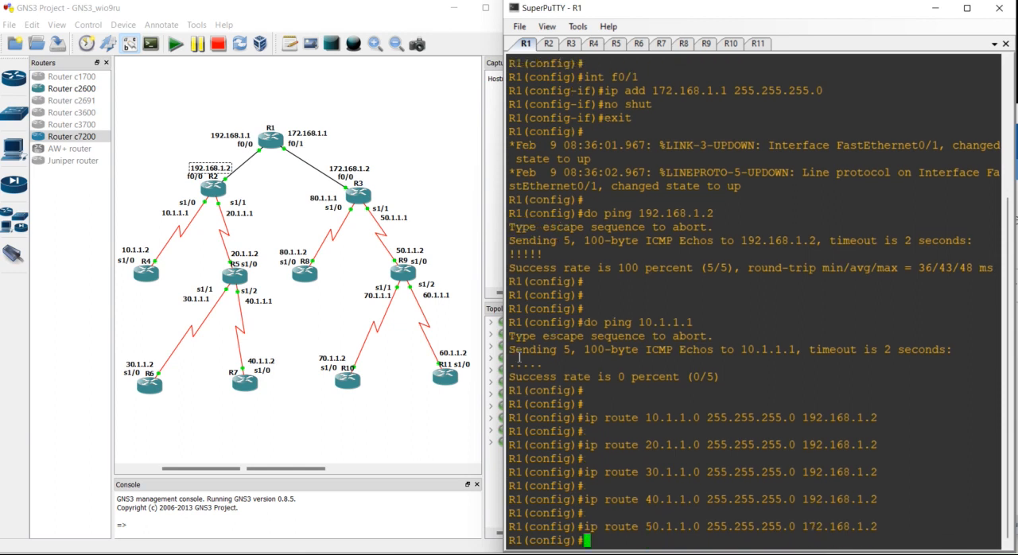
key("Return")
- Add a static route on R1 to 60.1.1.0 255.255.255.0 through 172.168.1.2
key("Up")
key("Left")
key("Left")
key("Left")
key("Left")
key("Left")
key("Left")
key("Left")
key("Left")
key("Left")
key("Left")
key("Left")
key("Left")
key("Left")
key("Left")
key("Left")
key("Left")
key("Left")
key("Left")
key("Left")
key("Left")
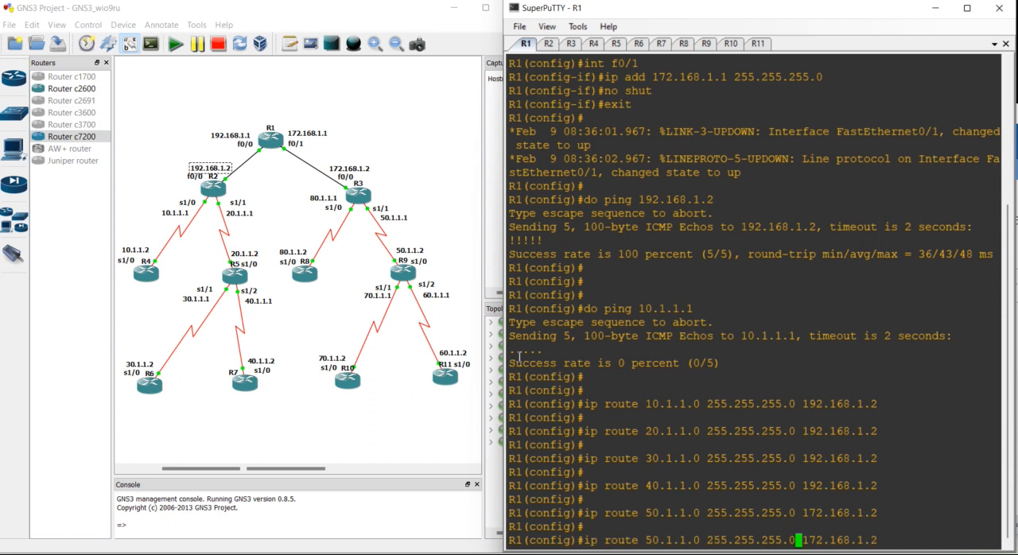
key("BackSpace")
type("6")
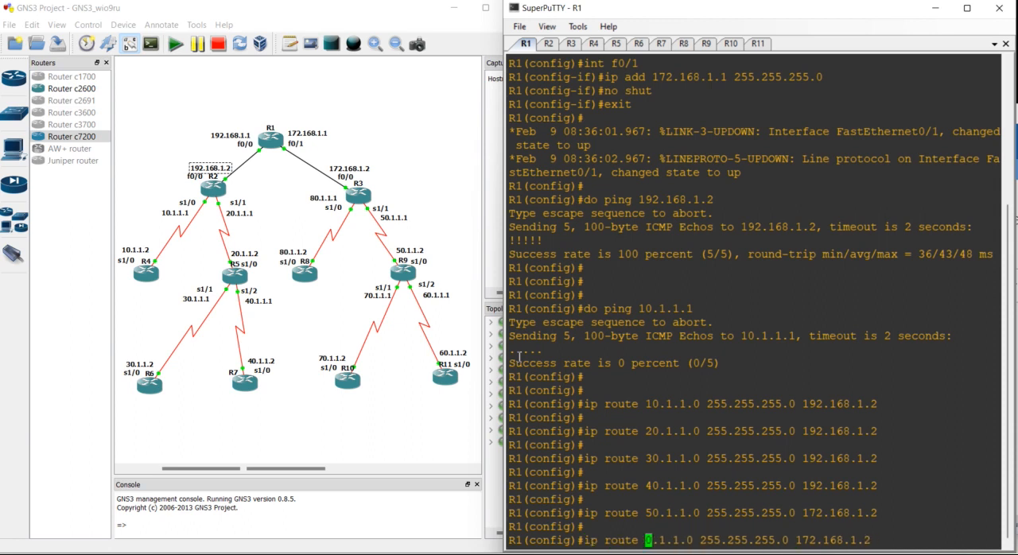
key("Return")
key("Return")
- Add a static route on R1 to 70.1.1.0 255.255.255.0 through 172.168.1.2
key("Up")
key("Left")
key("Left")
key("Left")
key("Left")
key("Left")
key("Left")
key("Left")
key("Left")
key("Left")
key("Left")
key("Left")
key("Left")
key("Left")
key("Left")
key("Left")
key("Left")
key("Left")
key("Left")
key("Left")
key("Left")
key("Right")
key("Right")
key("Right")
key("Right")
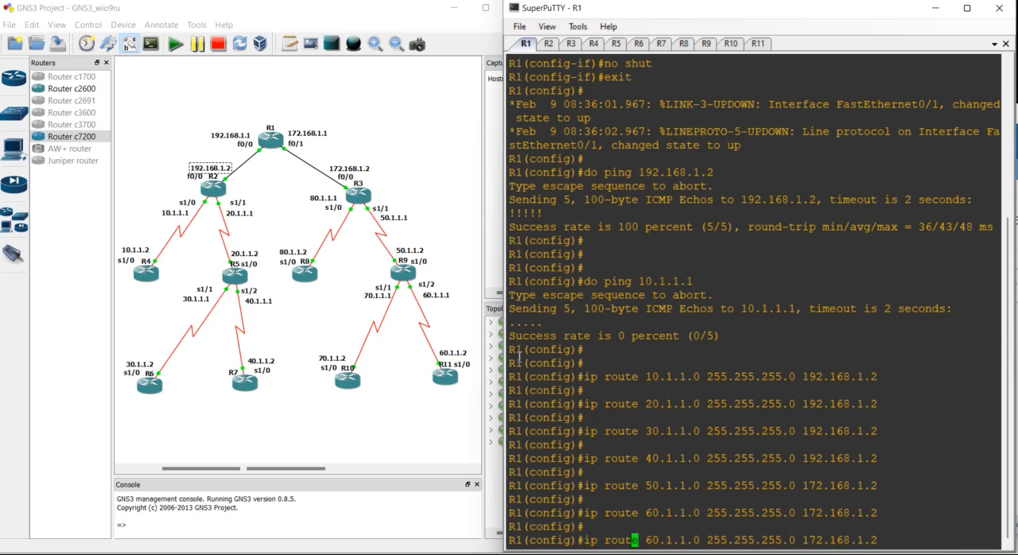
key("BackSpace")
type("7")
key("Return")
key("Return")
- Add a static route on R1 to 80.1.1.0 255.255.255.0 through 172.168.1.2
key("Up")
key("Left")
key("Left")
key("Left")
key("Left")
key("Left")
key("Left")
key("Left")
key("Left")
key("Left")
key("Left")
key("Left")
key("Left")
key("Left")
key("Left")
key("Left")
key("Left")
key("Left")
key("Left")
key("Left")
key("Left")
key("Left")
key("Left")
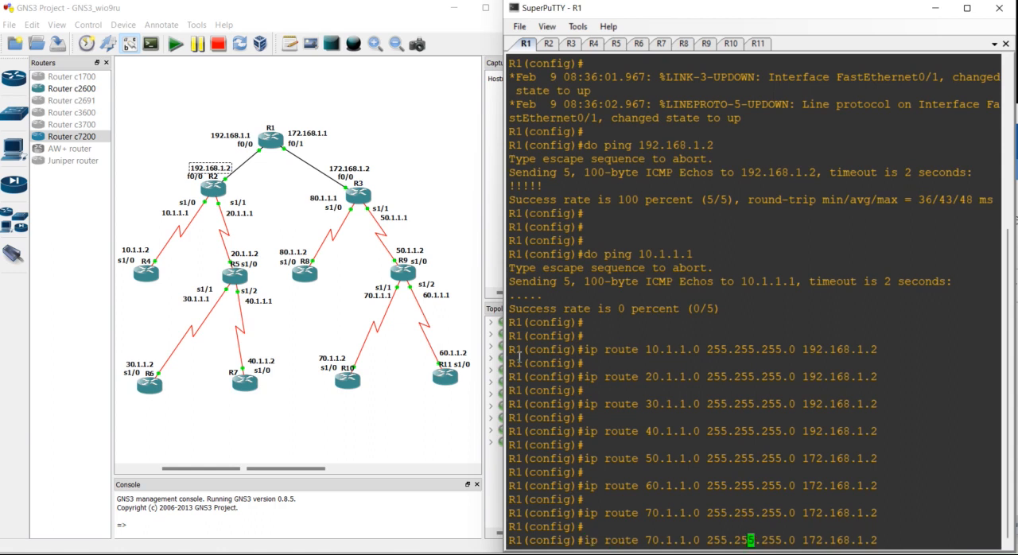
key("BackSpace")
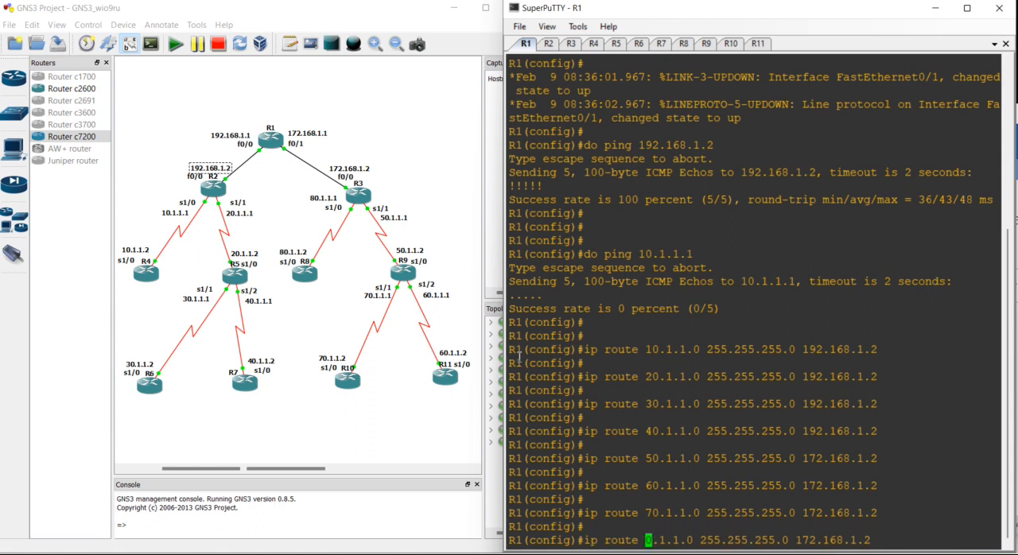
type("8")
key("Return")
key("Return")
key("Return")
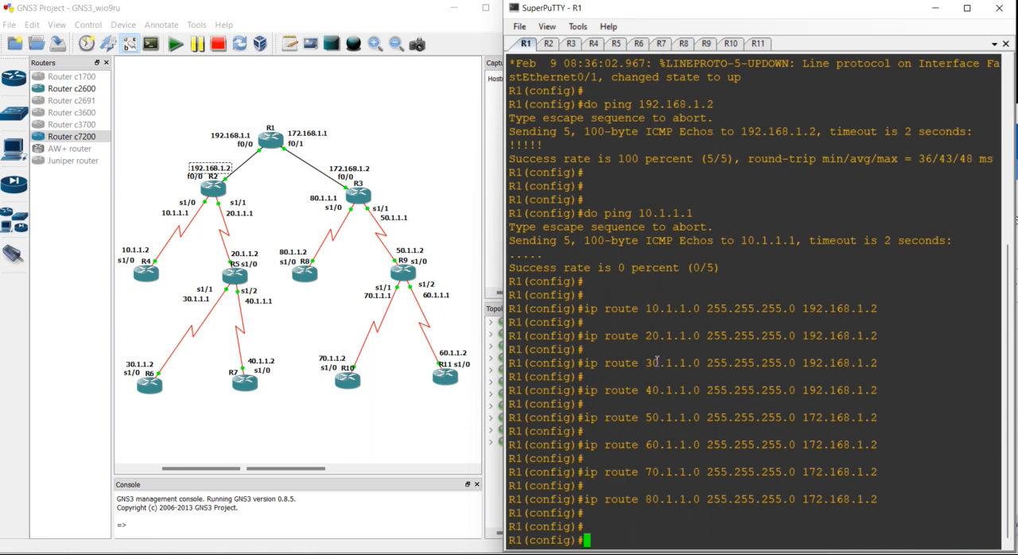
- Switch to the R2 console and add a static route to 30.1.1.0 255.255.255.0 through R5's address 20.1.1.2
left_click(549, 44)
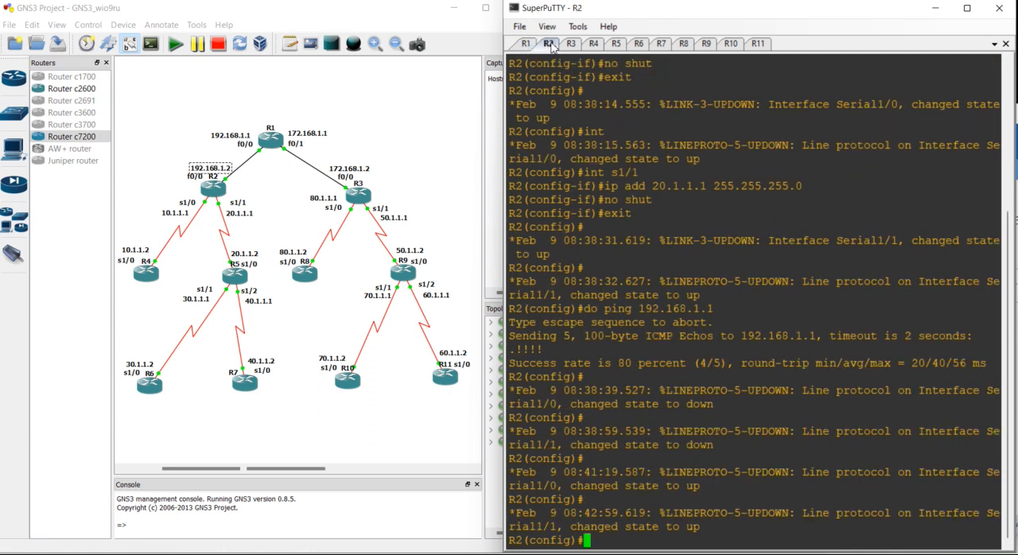
key("Return")
key("Return")
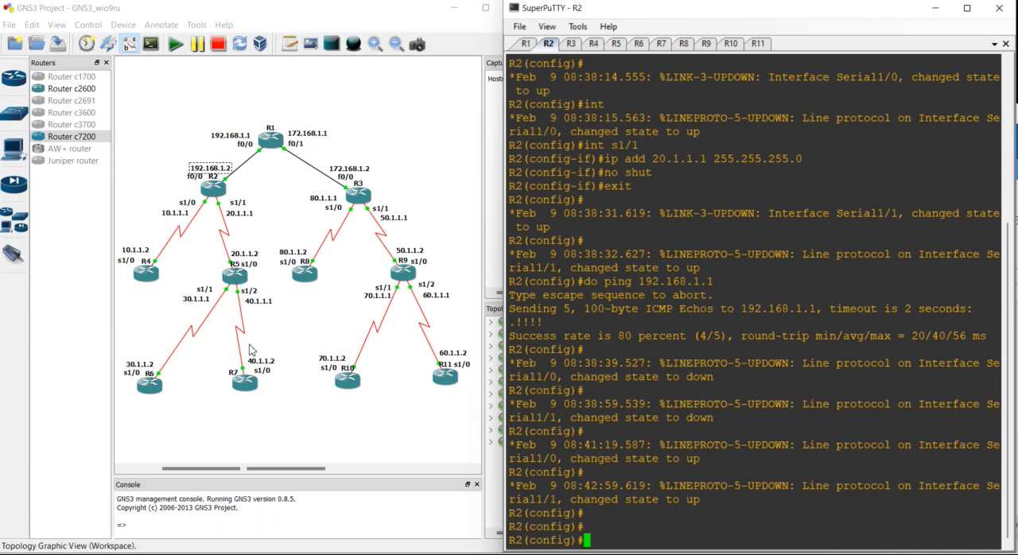
type("ip route 30.1.1.0 ")
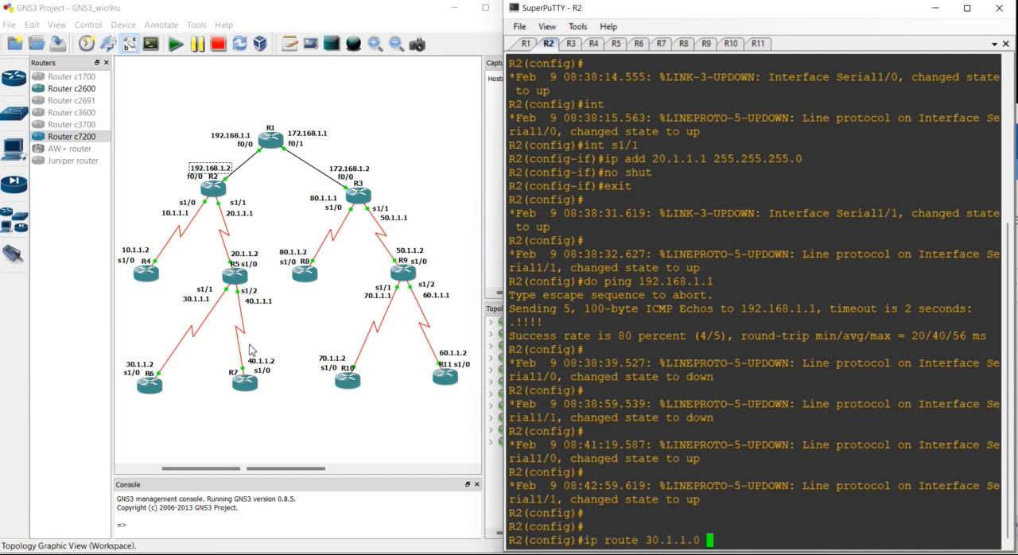
type("255.255.255.0")
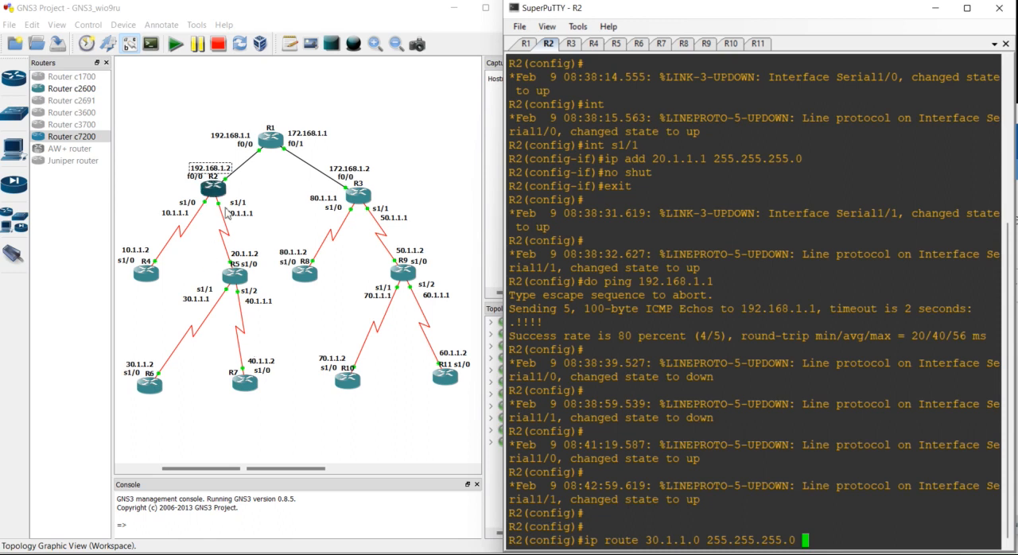
left_click(247, 260)
left_click(628, 388)
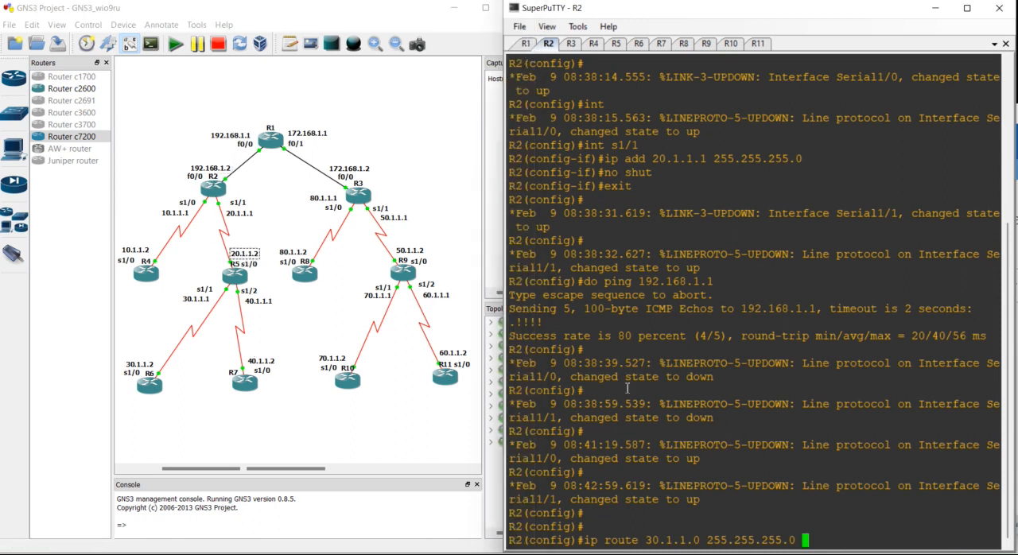
type("20.1.1.2")
key("Return")
key("Return")
- Add a static route on R2 to 40.1.1.0 255.255.255.0 through 20.1.1.2
key("Up")
key("Left")
key("Left")
key("Left")
key("Left")
key("Left")
key("Left")
key("Left")
key("Left")
key("Left")
key("Left")
key("Left")
key("Left")
key("Left")
key("Left")
key("Left")
key("Left")
key("Left")
key("Left")
key("Left")
key("Left")
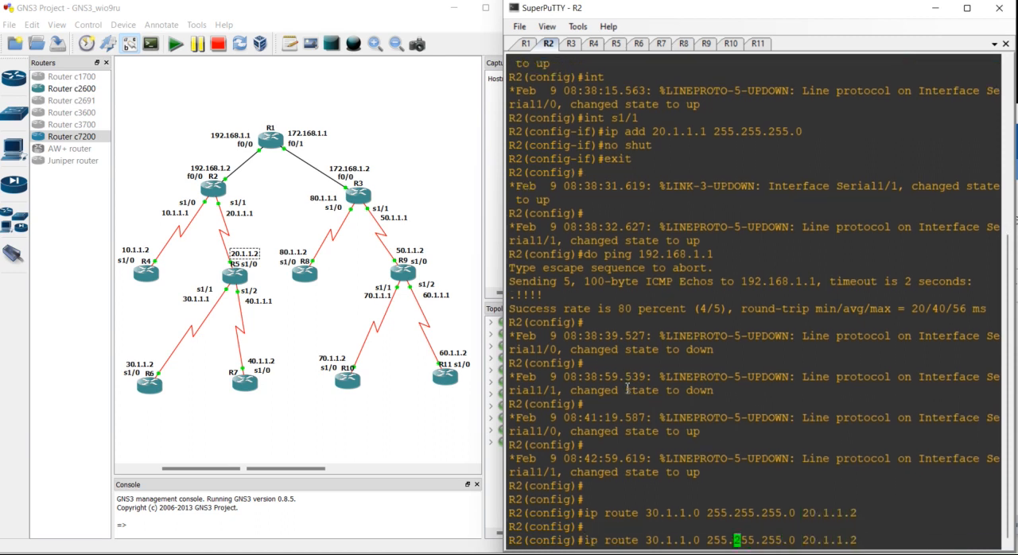
key("Left")
key("BackSpace")
type("4")
key("Return")
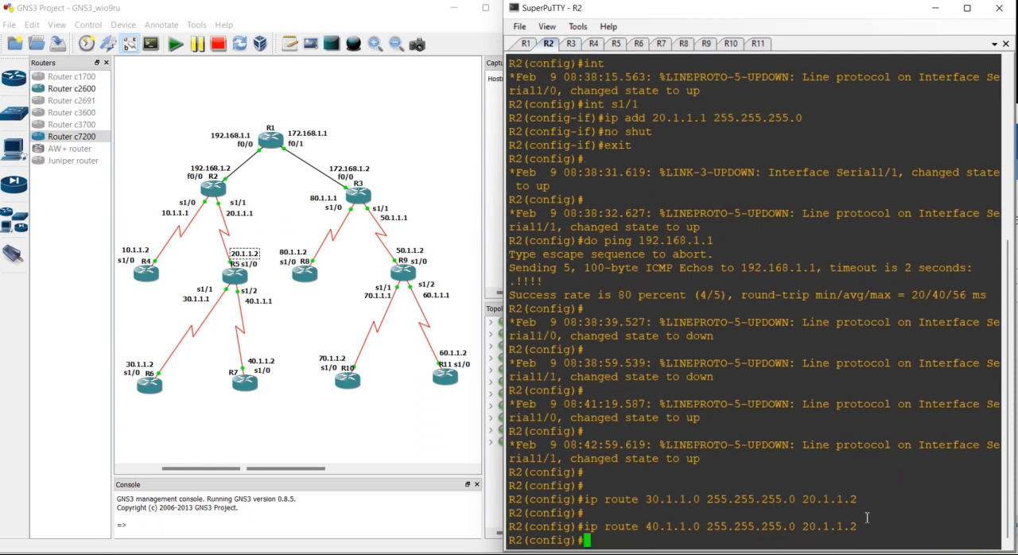
double_click(832, 529)
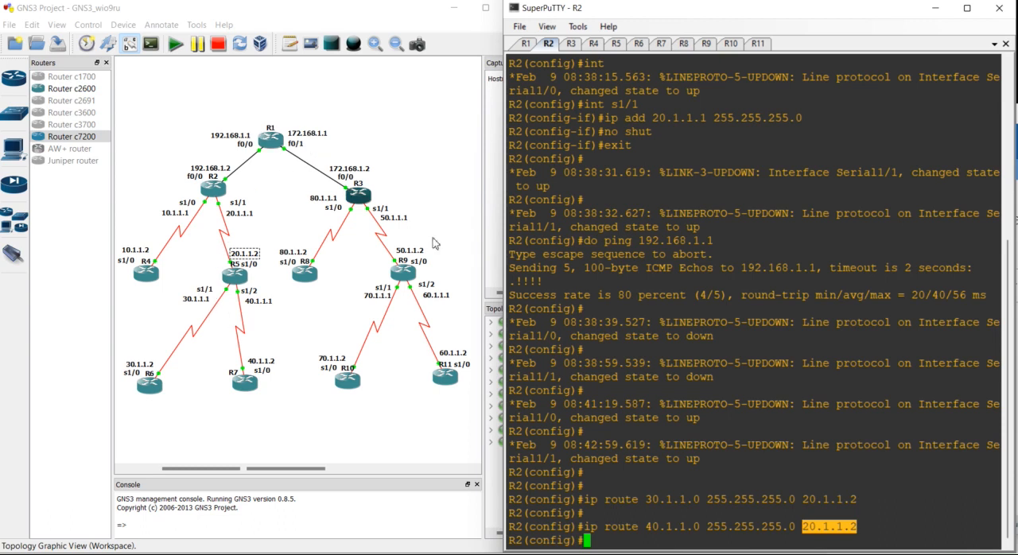
- Reuse R2's last static route command and replace its next hop with R1's address 192.168.1.1
key("Return")
key("Return")
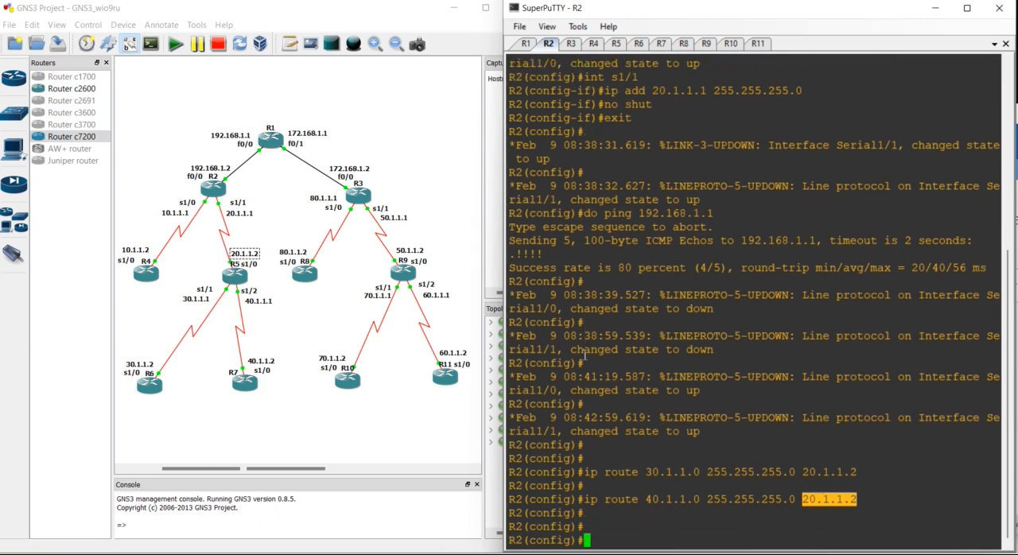
key("Up")
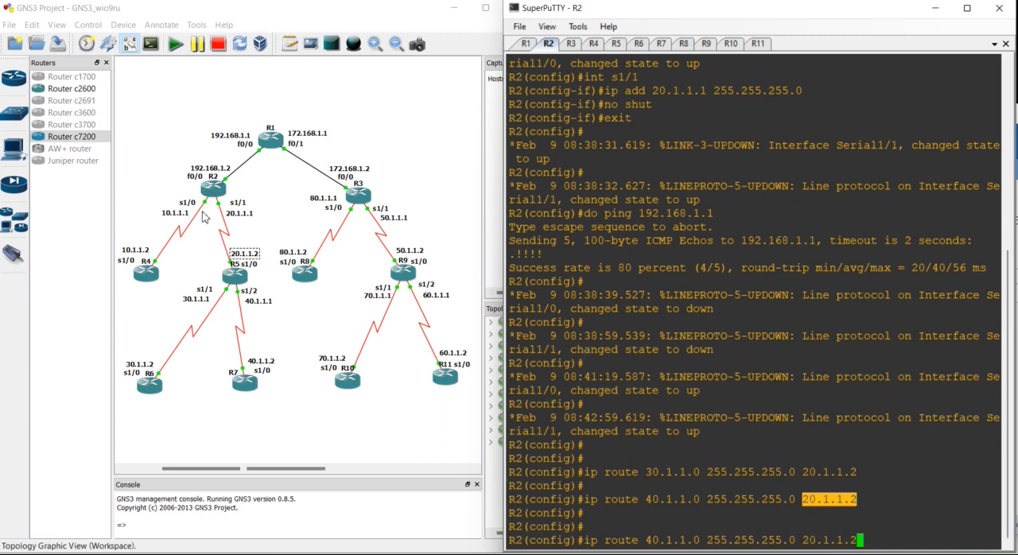
left_click(308, 135)
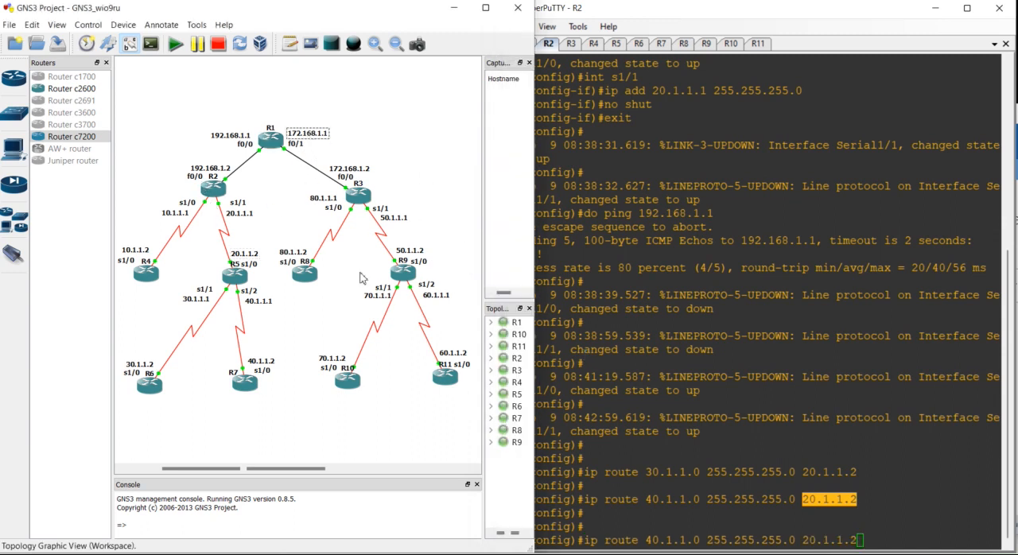
left_click(232, 140)
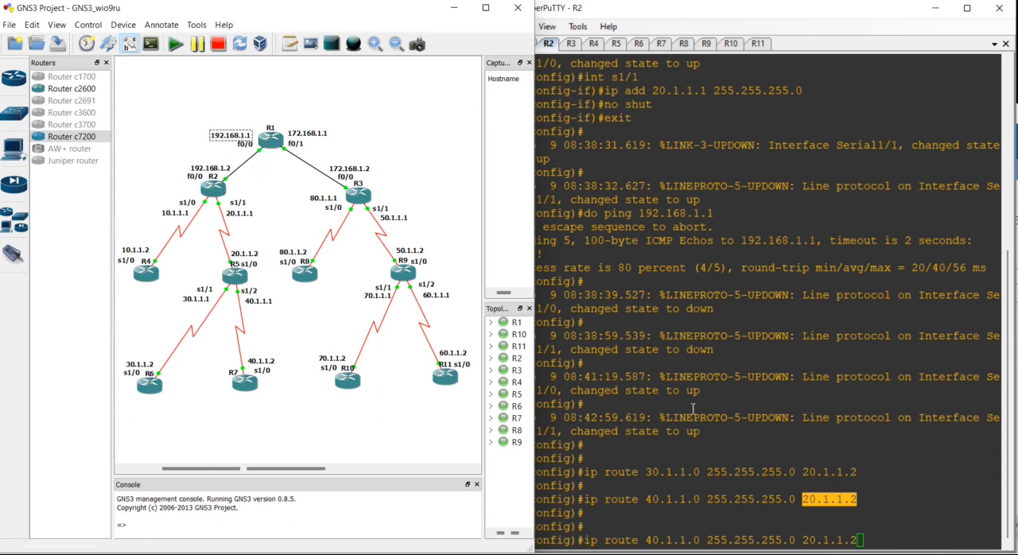
left_click(854, 475)
key("BackSpace")
key("BackSpace")
key("BackSpace")
key("BackSpace")
key("BackSpace")
key("BackSpace")
key("BackSpace")
key("BackSpace")
type("1")
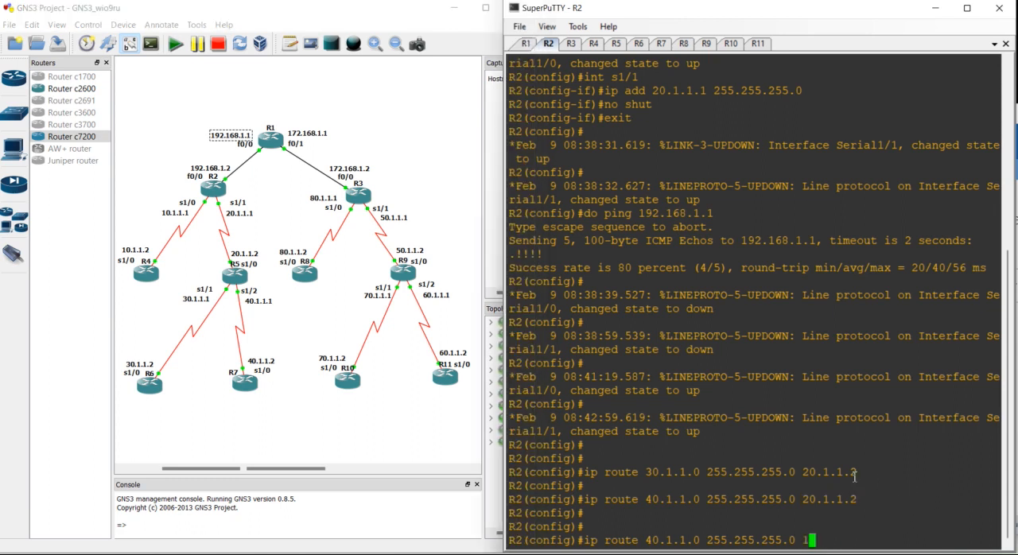
type("92.168.1.1")
- Change the pending route's destination on R2 to 172.168.1.0 and submit it with mask 255.255.255.0
key("Left")
key("Left")
key("Left")
key("Left")
key("Left")
key("Left")
key("Left")
key("Left")
key("Left")
key("Left")
key("Left")
key("Left")
key("Left")
key("Left")
key("Left")
key("Left")
key("Left")
key("Left")
key("Left")
key("Left")
key("Left")
key("BackSpace")
key("BackSpace")
key("BackSpace")
key("BackSpace")
type("172.168")
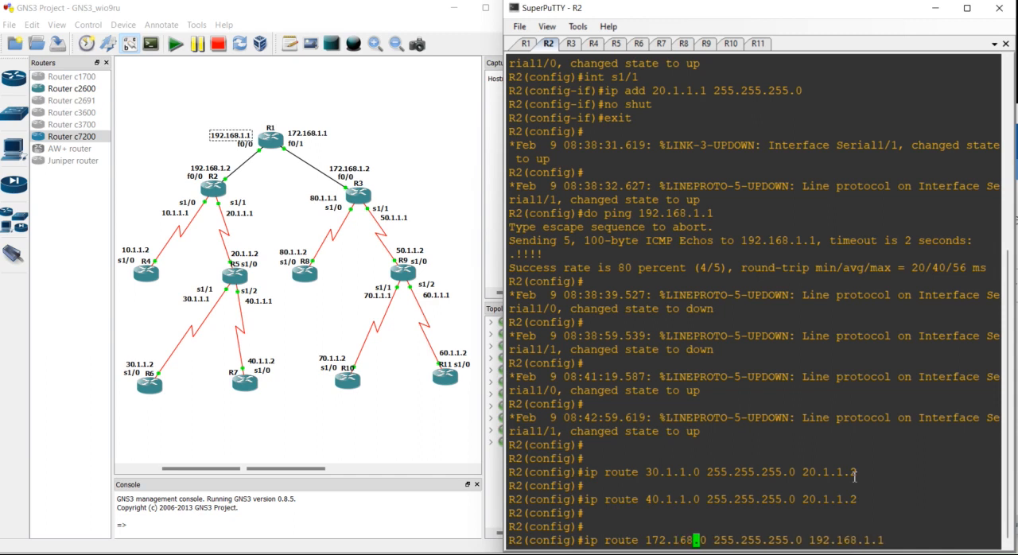
type(".1")
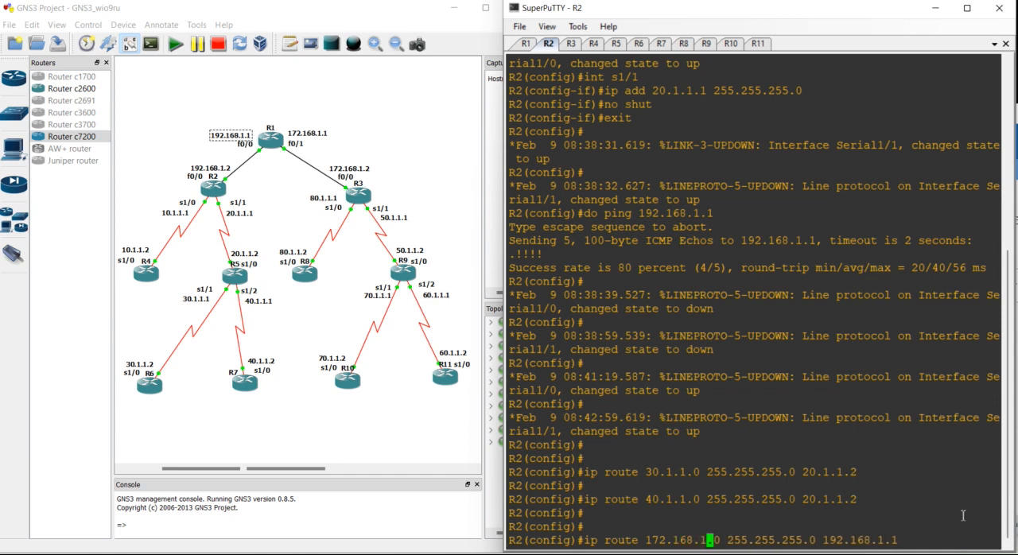
key("Right")
key("Right")
key("Right")
key("Right")
key("Right")
key("Right")
key("Right")
key("Right")
key("Right")
key("Right")
key("Right")
key("Right")
key("Right")
key("Right")
key("Right")
key("Right")
key("Right")
key("Right")
key("Right")
key("Right")
key("Return")
key("Return")
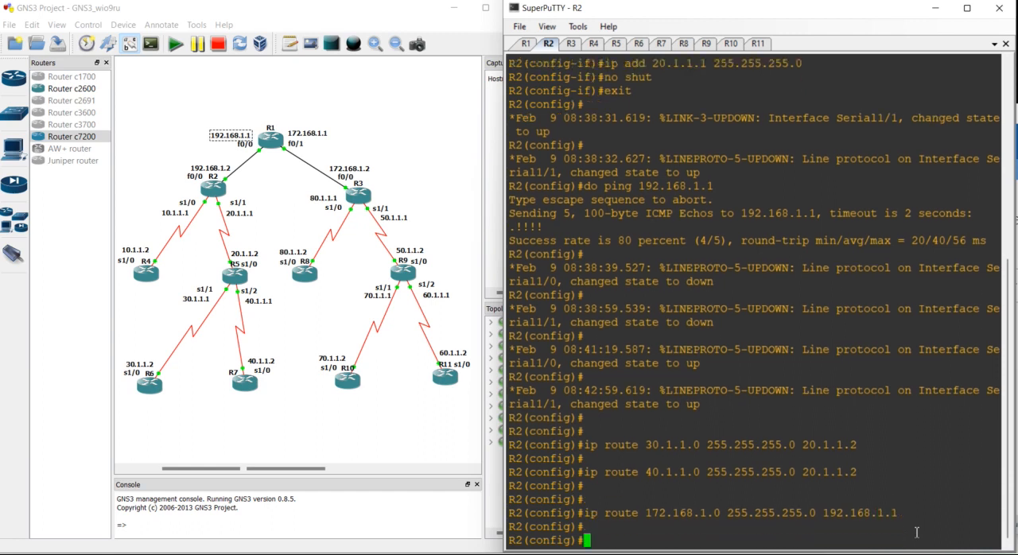
- Add a static route on R2 to 50.1.1.0 255.255.255.0 through 192.168.1.1
key("Up")
key("Up")
key("Up")
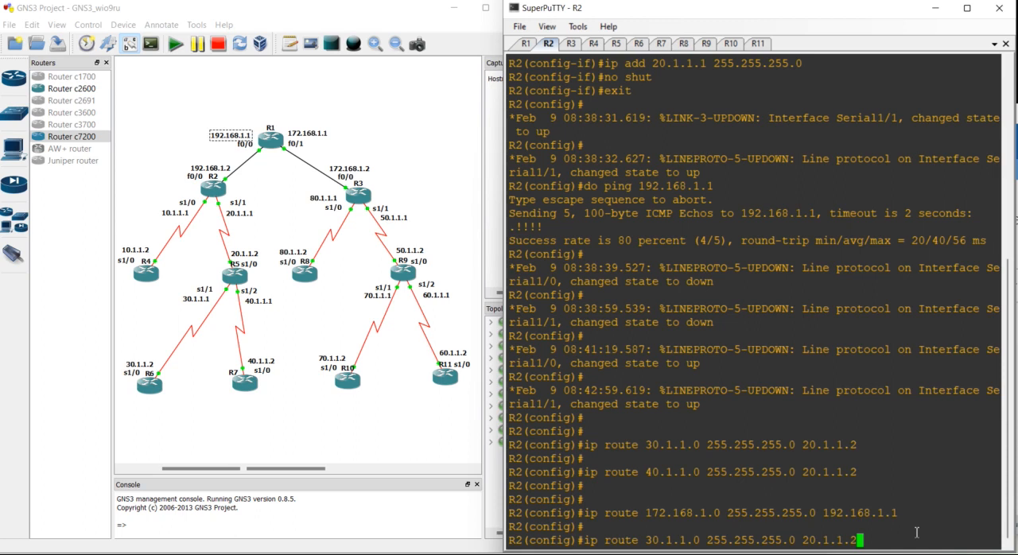
key("Down")
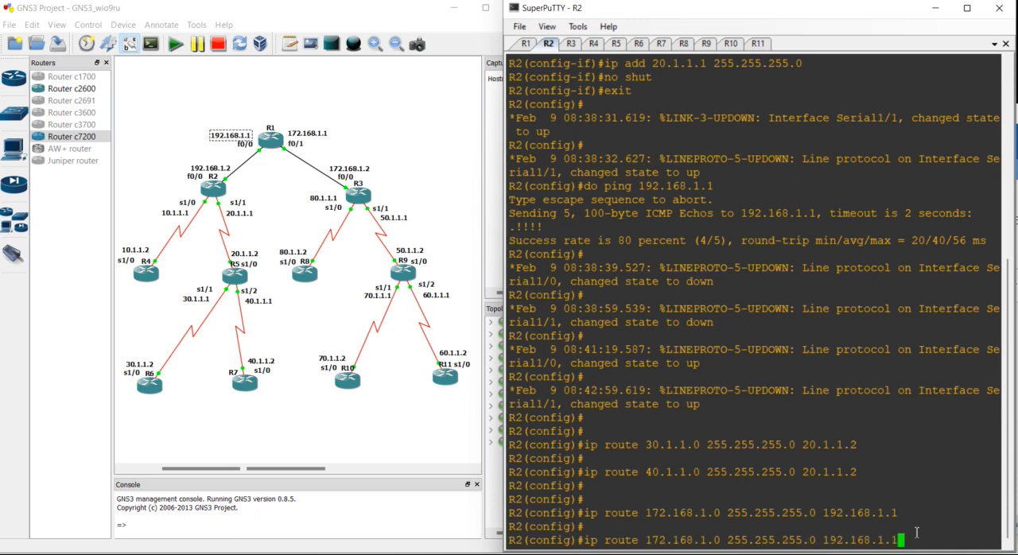
key("Left")
key("Left")
key("Left")
key("Left")
key("Left")
key("Left")
key("Left")
key("Left")
key("Left")
key("Left")
key("Left")
key("Left")
key("Left")
key("Left")
key("Left")
key("Left")
key("Left")
key("Left")
key("Left")
key("Left")
key("Right")
key("BackSpace")
key("BackSpace")
key("BackSpace")
key("BackSpace")
key("BackSpace")
key("BackSpace")
key("BackSpace")
key("BackSpace")
key("BackSpace")
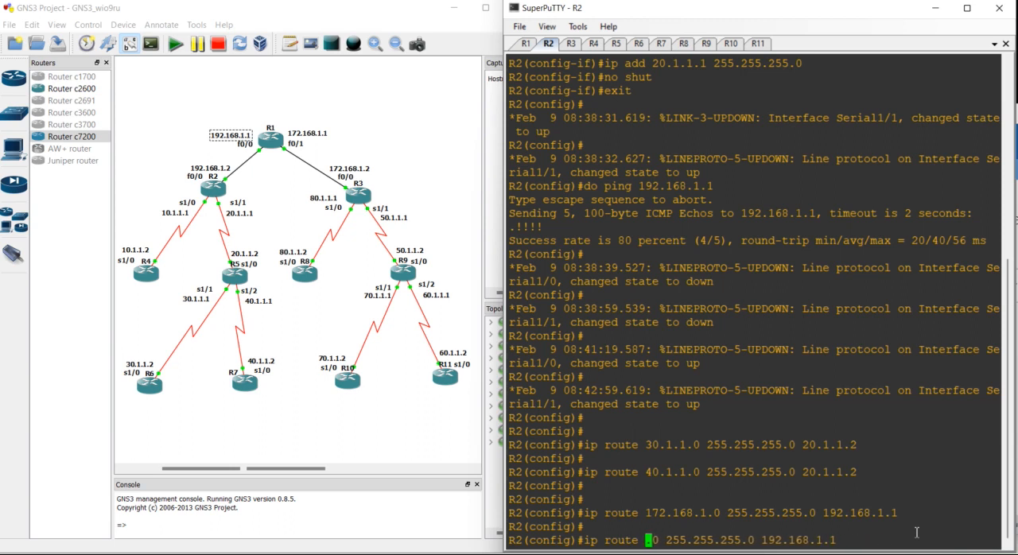
type("50.1.1.")
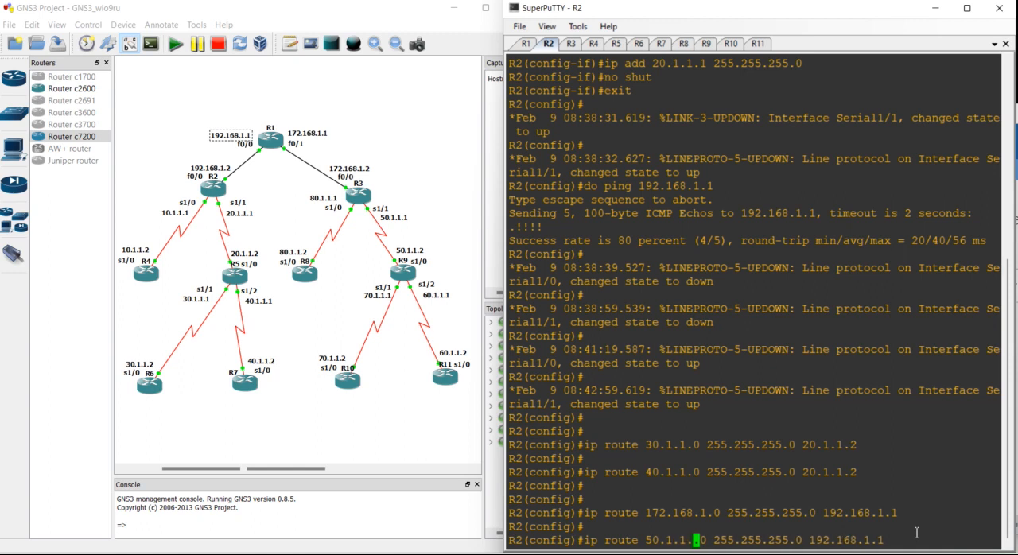
key("BackSpace")
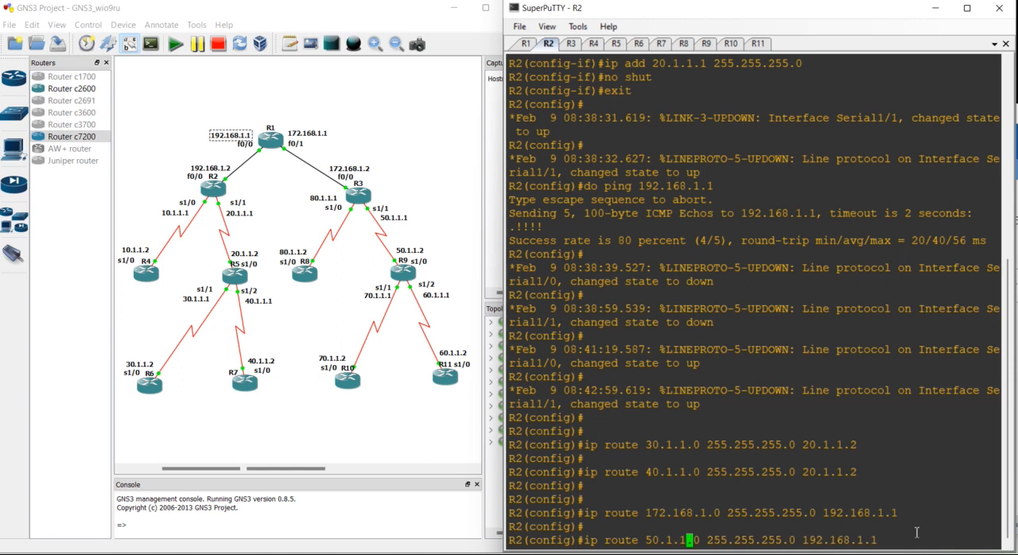
key("Return")
key("Return")
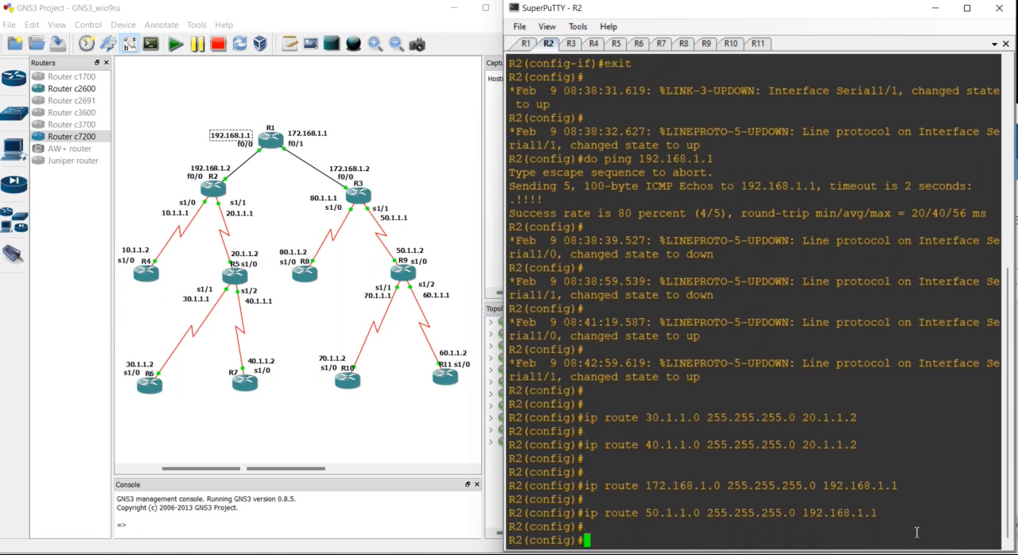
- Add a static route on R2 to 60.1.1.0 255.255.255.0 through 192.168.1.1
key("Up")
key("Left")
key("Left")
key("Left")
key("Left")
key("Left")
key("Left")
key("Left")
key("Left")
key("Left")
key("Left")
key("Left")
key("Left")
key("Left")
key("Left")
key("Left")
key("Left")
key("Left")
key("Left")
key("Left")
key("Left")
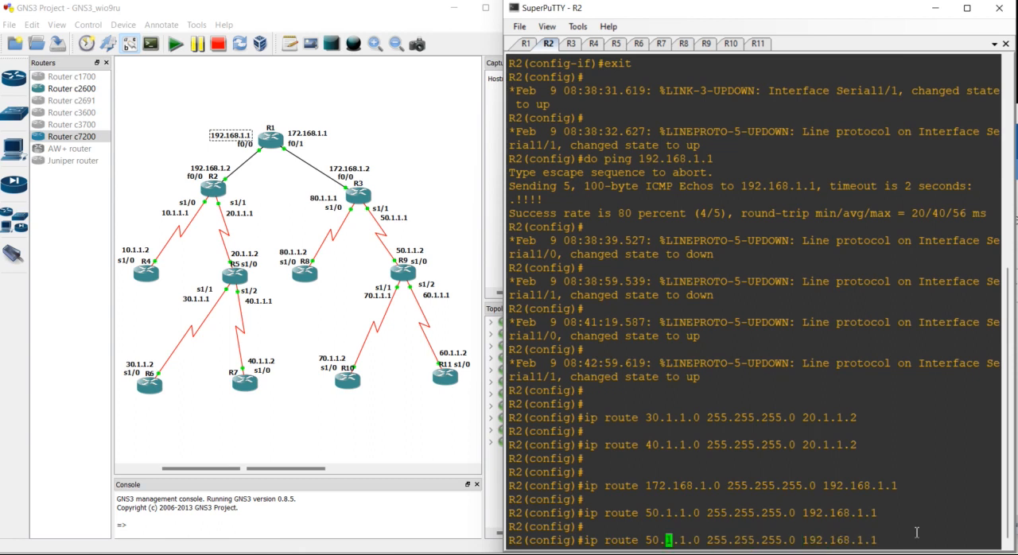
key("Delete")
type("6")
key("Return")
key("Return")
- Add a static route on R2 to 70.1.1.0 255.255.255.0 through 192.168.1.1
key("Up")
key("Left")
key("Left")
key("Left")
key("Left")
key("Left")
key("Left")
key("Left")
key("Left")
key("Left")
key("Left")
key("Left")
key("Left")
key("Left")
key("Left")
key("Left")
key("Left")
key("Left")
key("Left")
key("Left")
key("Left")
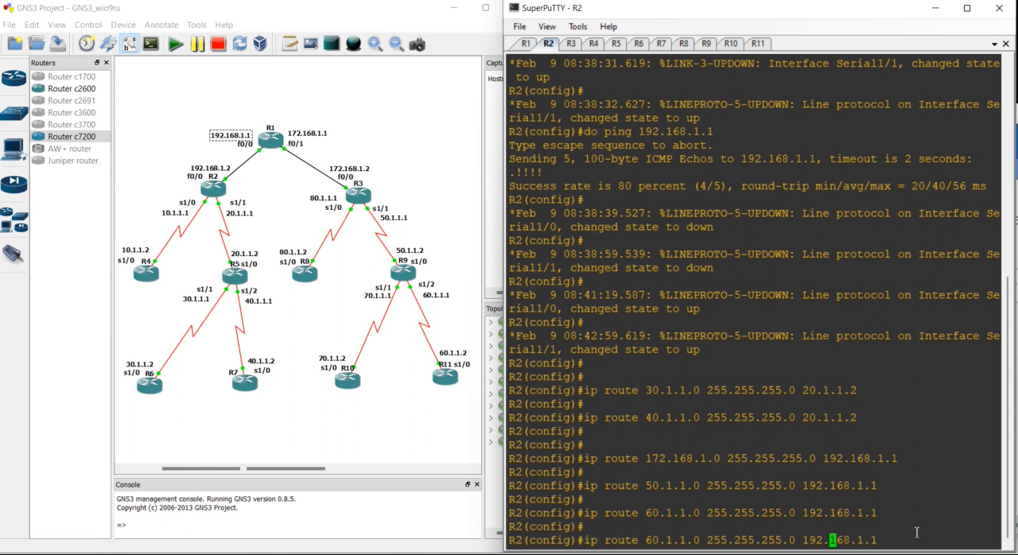
key("BackSpace")
type("7")
key("Return")
key("Return")
- Add a static route on R2 to 80.1.1.0 255.255.255.0 through 192.168.1.1
key("Up")
key("Left")
key("Left")
key("Left")
key("Left")
key("Left")
key("Left")
key("Left")
key("Left")
key("Left")
key("Left")
key("Left")
key("Left")
key("Left")
key("Left")
key("Left")
key("Left")
key("Left")
key("Left")
key("Left")
key("Left")
key("Left")
key("Left")
key("Left")
key("Left")
key("Left")
key("Left")
key("Left")
key("Left")
key("Left")
key("Left")
key("Left")
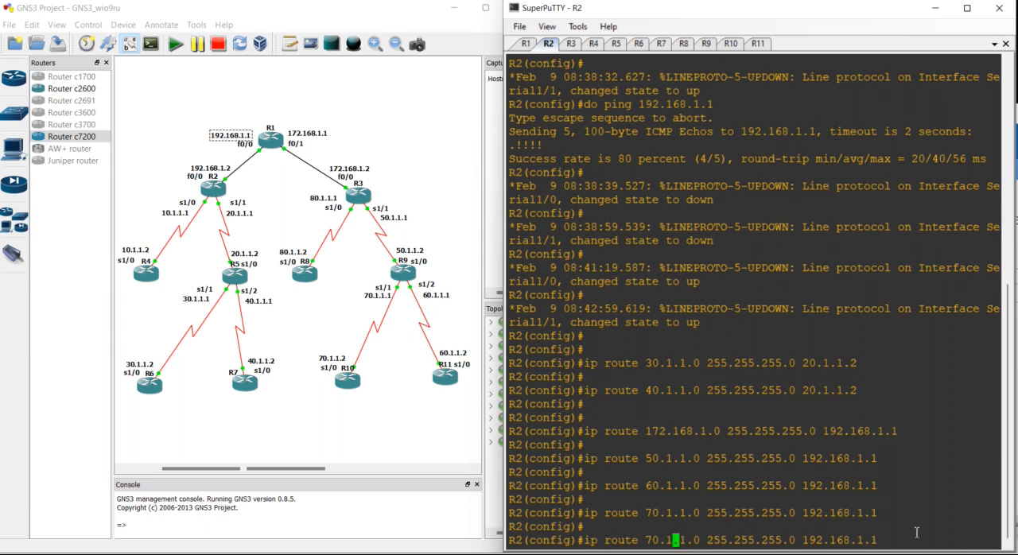
key("BackSpace")
type("8")
key("Return")
key("Return")
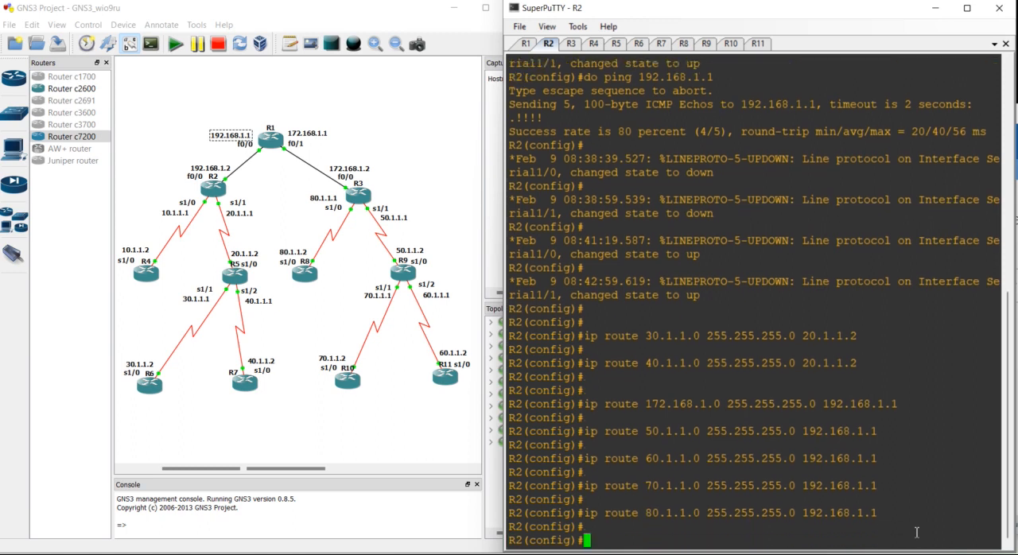
- Switch to the R3 console and check the topology for the networks behind R9 and R9's next-hop address
left_click(571, 44)
key("Return")
key("Return")
key("Return")
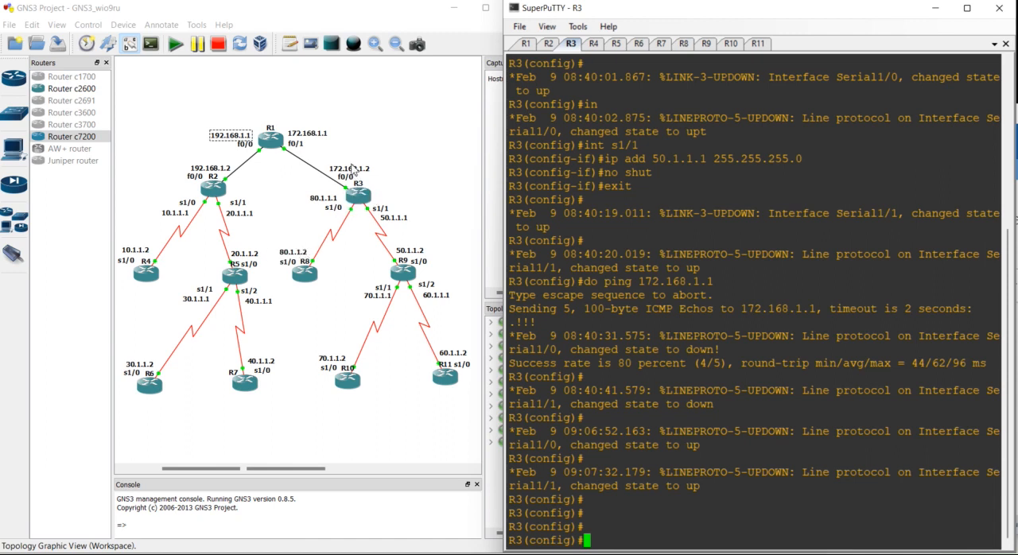
left_click(353, 167)
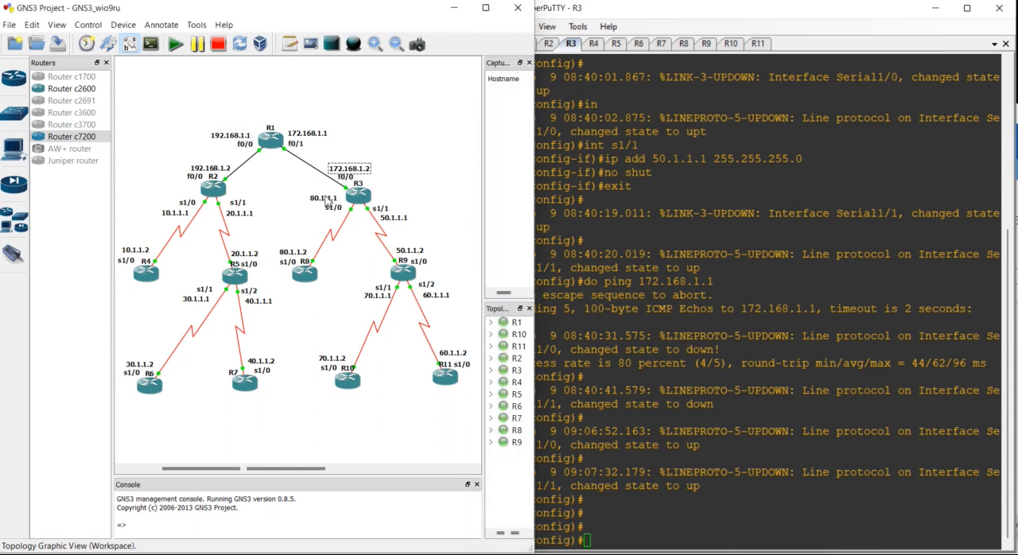
left_click(394, 217)
left_click(433, 296)
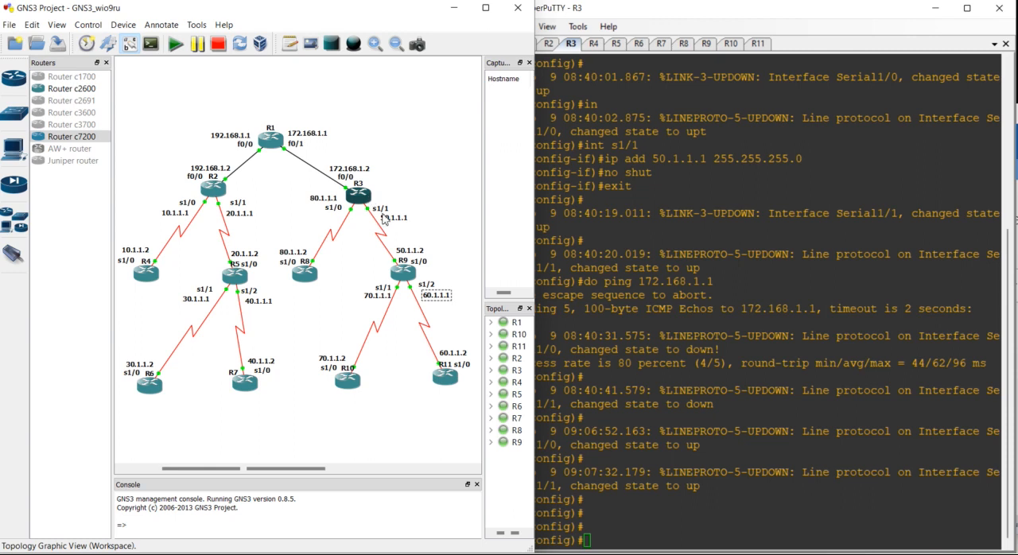
left_click(406, 253)
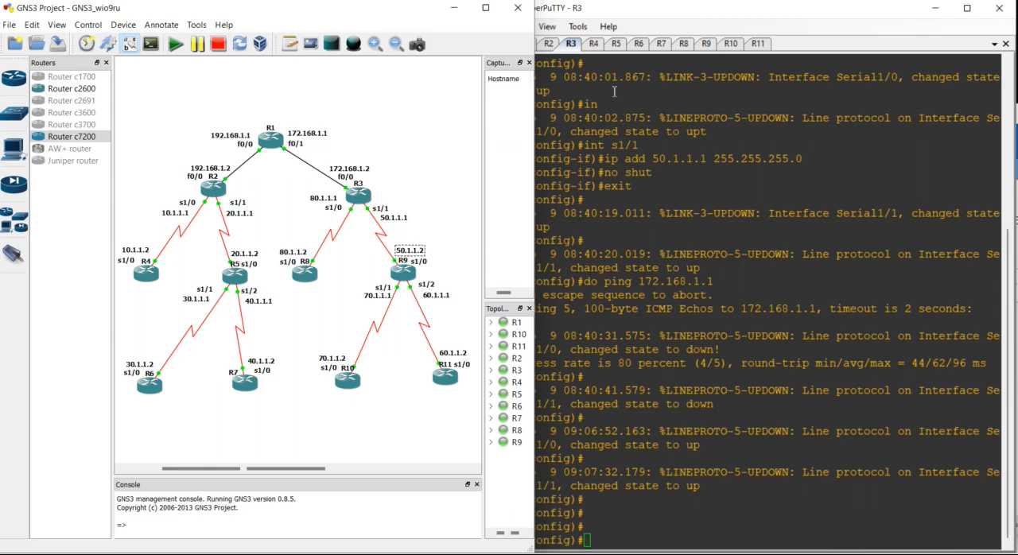
- Add a static route on R3 to 60.1.1.0 255.255.255.0 through R9's address 50.1.1.2
left_click(638, 320)
type("ip route ")
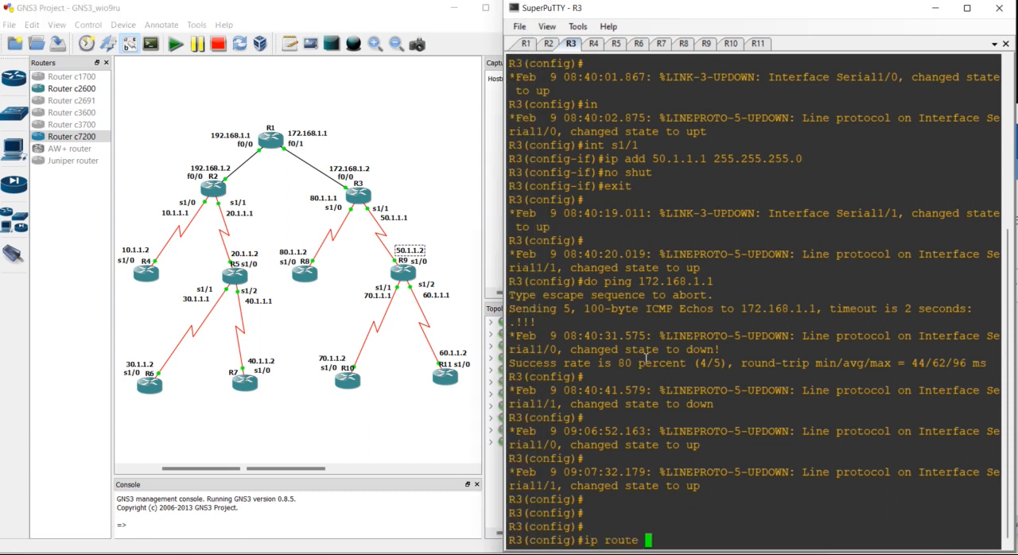
type("60.1.1.0")
type(" 255.255.2")
type("55.255.0")
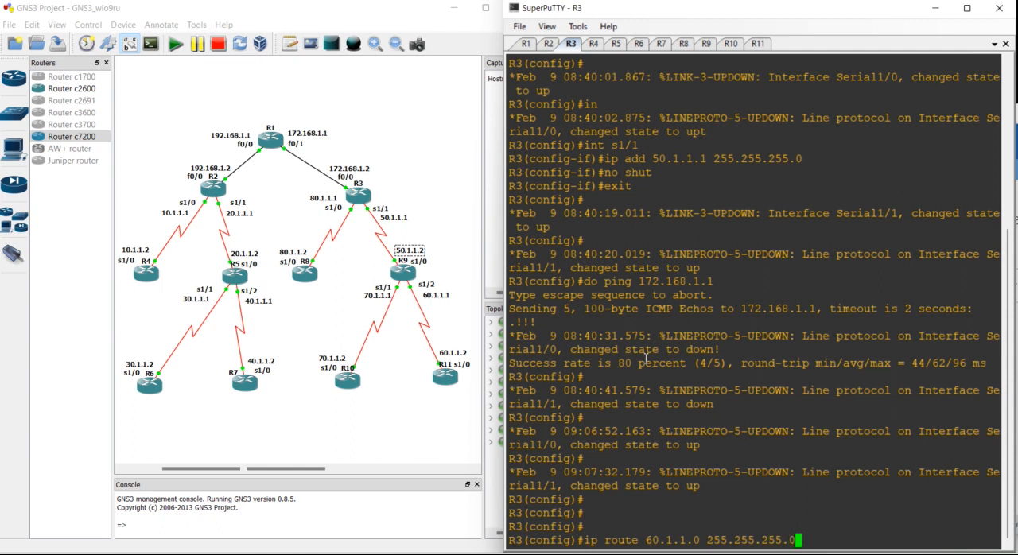
type(" 50.1.1.2")
key("Return")
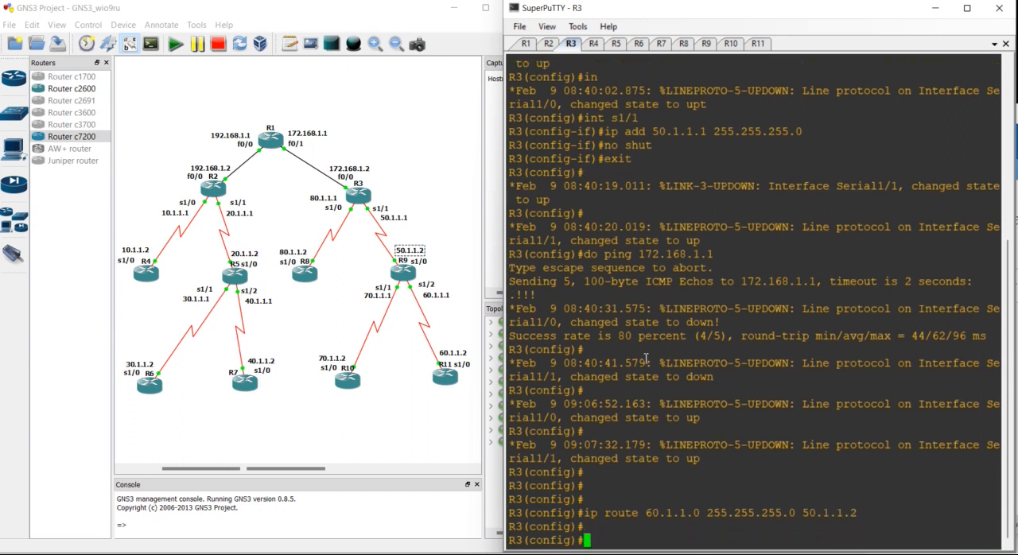
- Add a static route on R3 to 70.1.1.0 255.255.255.0 through 50.1.1.2
key("Up")
key("Left")
key("Left")
key("Left")
key("Left")
key("Left")
key("Left")
key("Left")
key("Left")
key("Left")
key("Left")
key("Left")
key("Left")
key("Left")
key("Left")
key("Left")
key("Left")
key("Left")
key("Left")
key("Left")
key("Left")
key("Left")
key("Left")
key("Left")
key("Left")
key("Left")
key("Left")
key("Left")
key("Left")
key("Left")
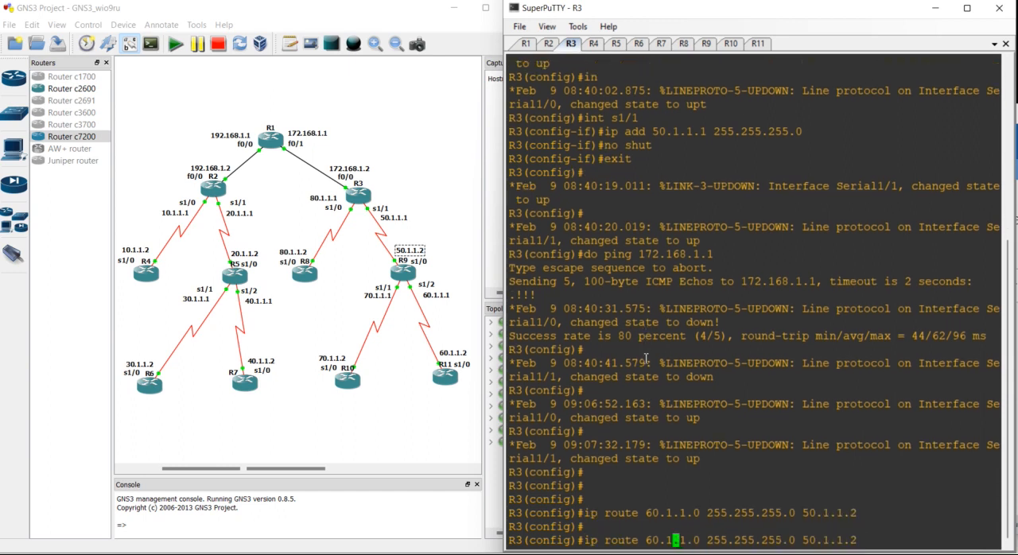
key("Left")
key("BackSpace")
type("7")
key("Return")
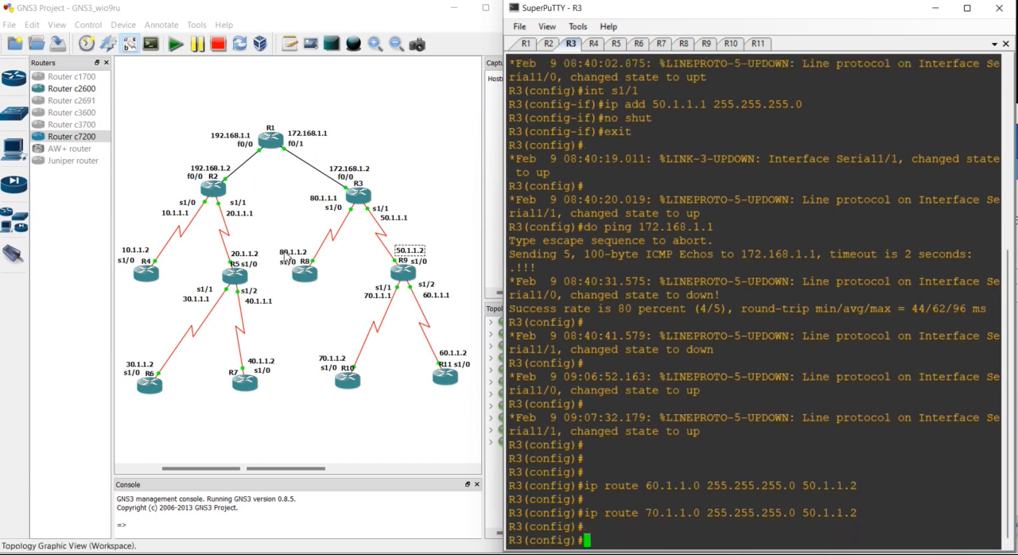
- Check the topology for R3's next hop on R1 and add a static route on R3 to 192.168.1.0 255.255.255.0 through 172.168.1.1
left_click(286, 253)
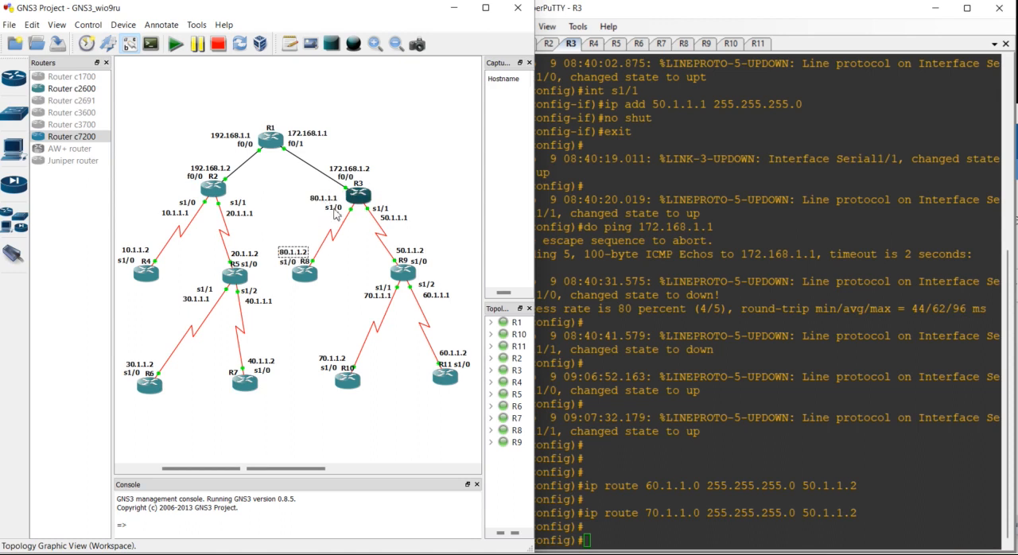
left_click(237, 138)
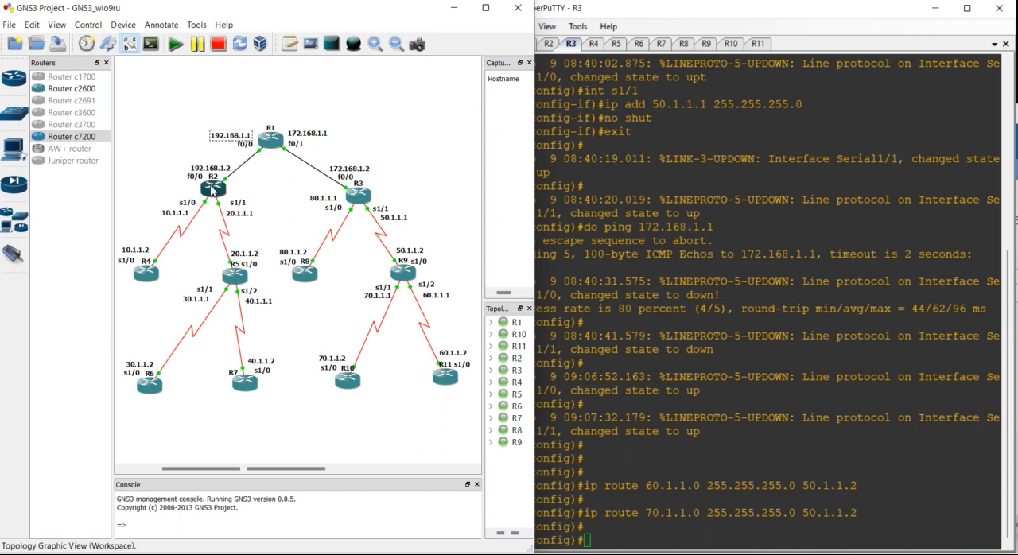
mouse_move(214, 189)
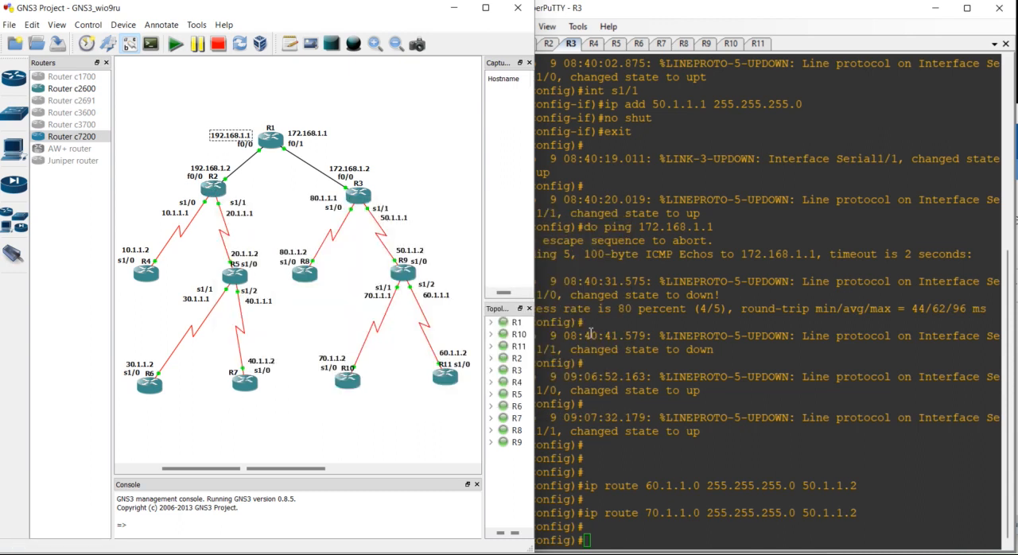
left_click(675, 485)
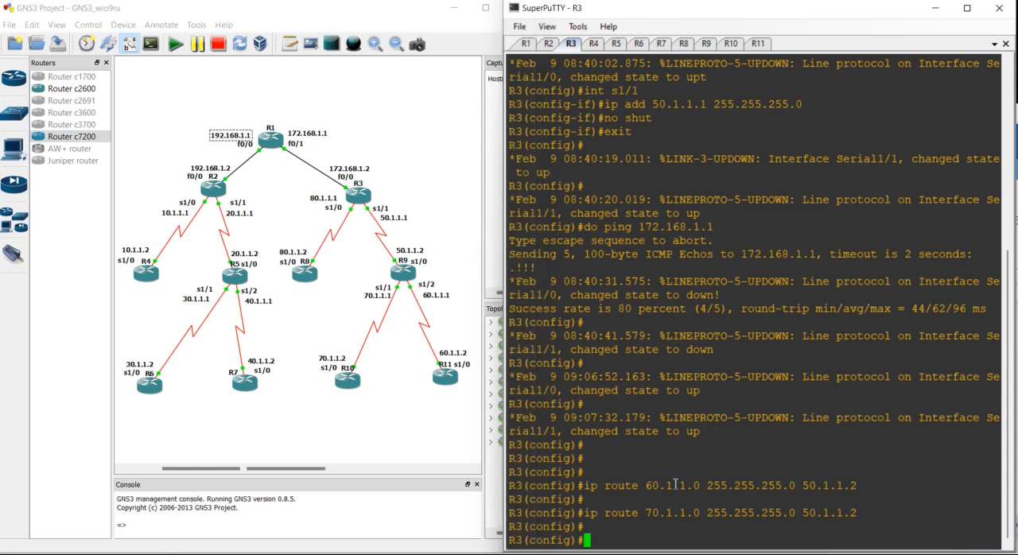
type("ip route 192.168.1.")
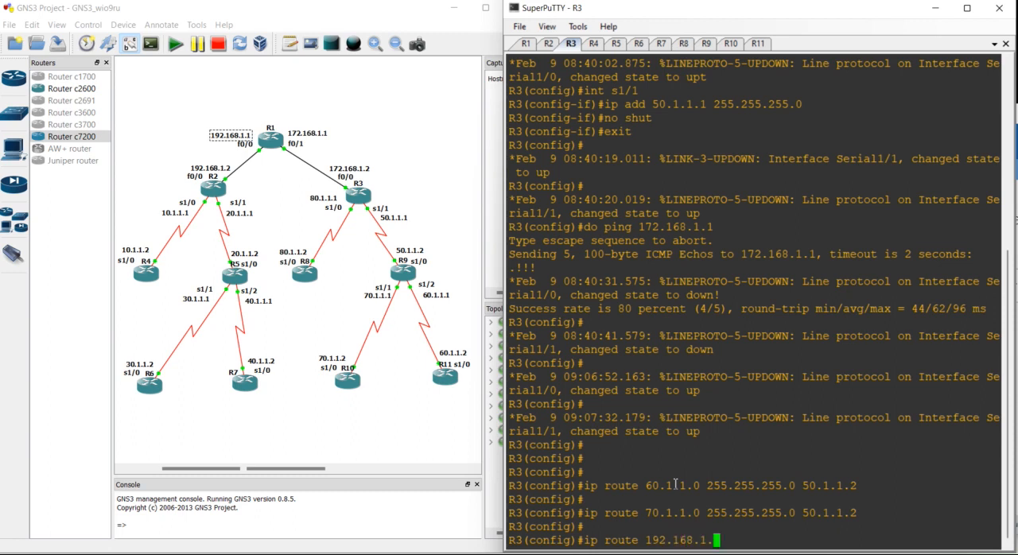
type("0 255.255.255.0")
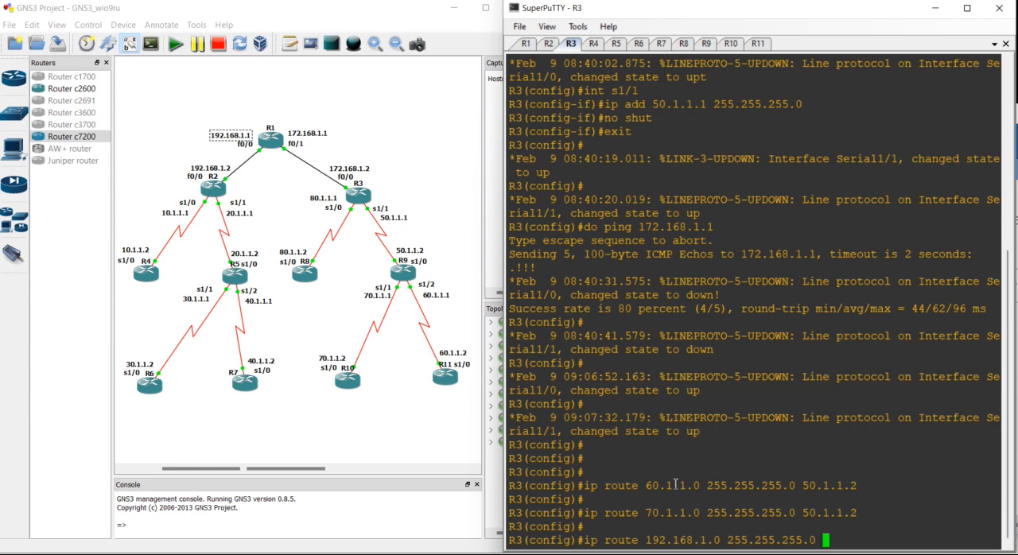
left_click(299, 141)
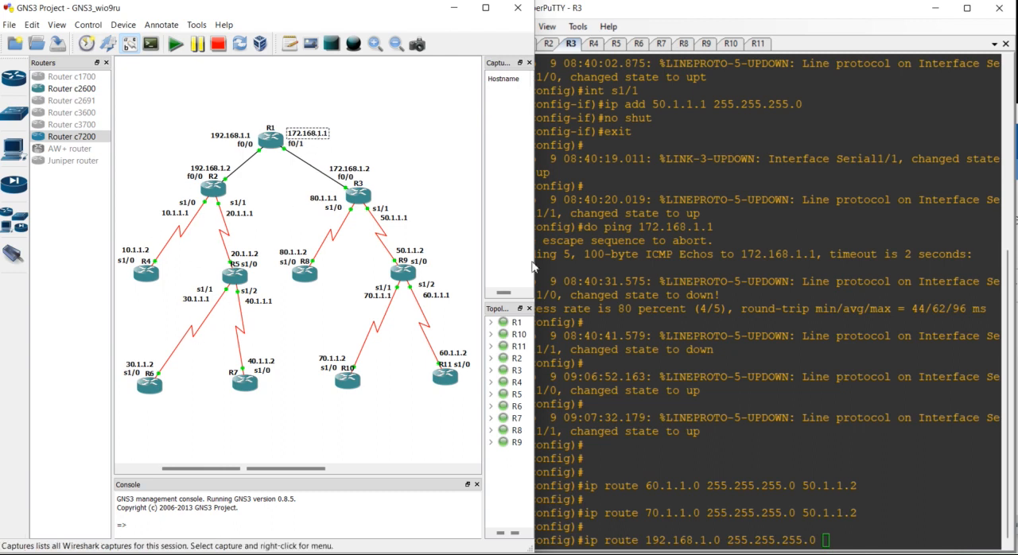
left_click(643, 406)
type("172.168.1.1")
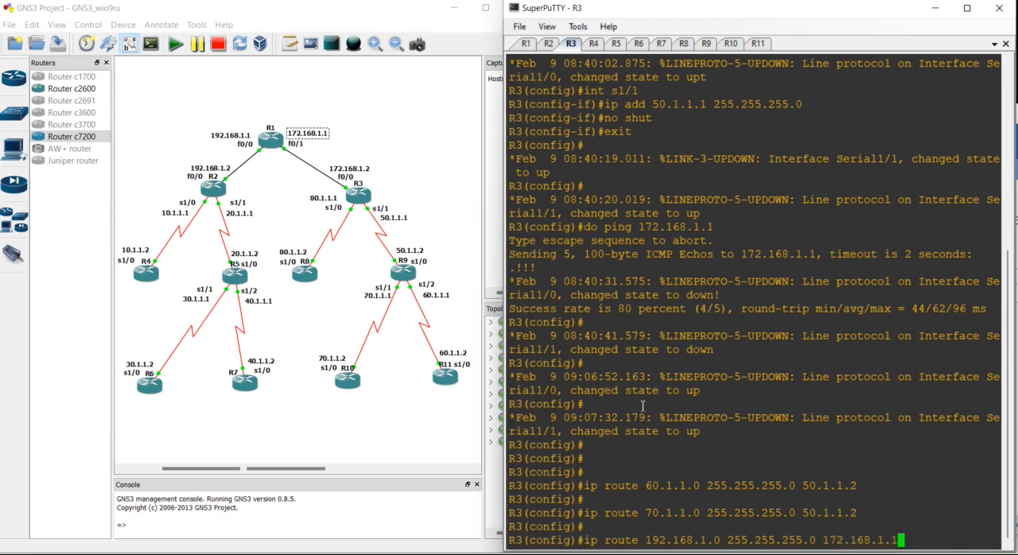
key("Return")
- Add a static route on R3 to 10.1.1.0 255.255.255.0 through R1's address 172.168.1.1
key("Up")
key("Left")
key("Left")
key("Left")
key("Left")
key("Left")
key("Left")
key("Left")
key("Left")
key("Left")
key("Left")
key("Left")
key("Left")
key("Left")
key("Left")
key("Left")
key("Left")
key("Left")
key("Left")
key("Left")
key("Left")
key("Left")
key("Left")
key("Left")
key("Left")
key("Left")
key("Left")
key("BackSpace")
key("BackSpace")
key("BackSpace")
key("BackSpace")
key("BackSpace")
key("BackSpace")
key("BackSpace")
key("BackSpace")
key("BackSpace")
type("10.1.1")
key("Return")
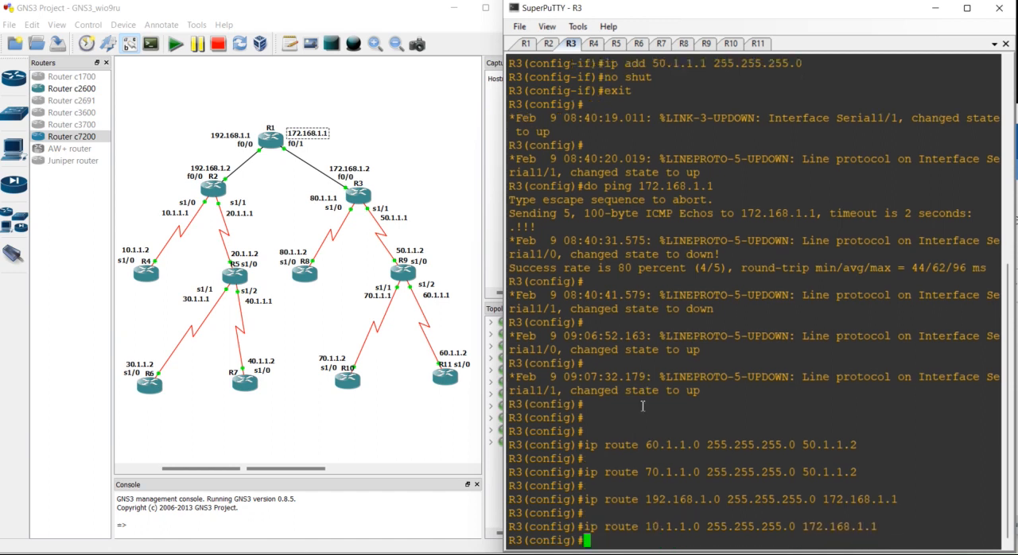
- Add a static route on R3 to 20.1.1.0 255.255.255.0 through 172.168.1.1
key("Return")
key("Up")
key("Left")
- Add a static route on R3 to 30.1.1.0 255.255.255.0 through 172.168.1.1
key("Left")
key("Left")
key("Left")
key("Left")
key("Left")
key("Left")
key("Left")
key("Left")
key("Left")
key("Left")
key("Left")
key("Left")
key("Left")
key("Left")
key("Left")
key("Left")
key("Left")
key("Left")
key("Left")
key("Left")
key("Left")
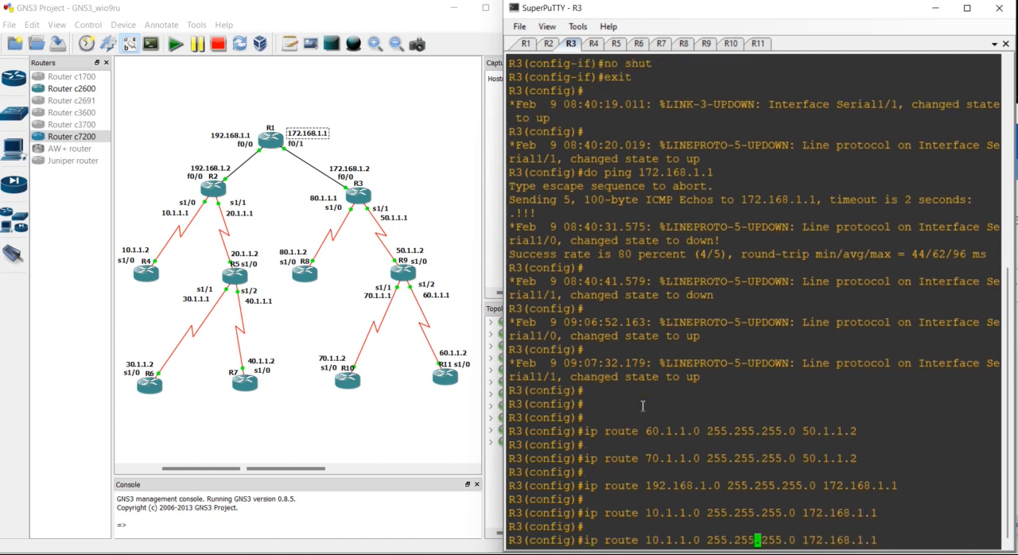
key("Delete")
type("2")
key("Return")
key("Return")
key("Up")
- Add a static route on R3 to 40.1.1.0 255.255.255.0 through 172.168.1.1
key("Left")
key("Left")
key("Left")
key("Left")
key("Left")
key("Left")
key("Left")
key("Left")
key("Left")
key("Left")
key("Left")
key("Left")
key("Left")
key("Left")
key("Left")
key("Left")
key("Left")
key("Left")
key("Left")
key("Left")
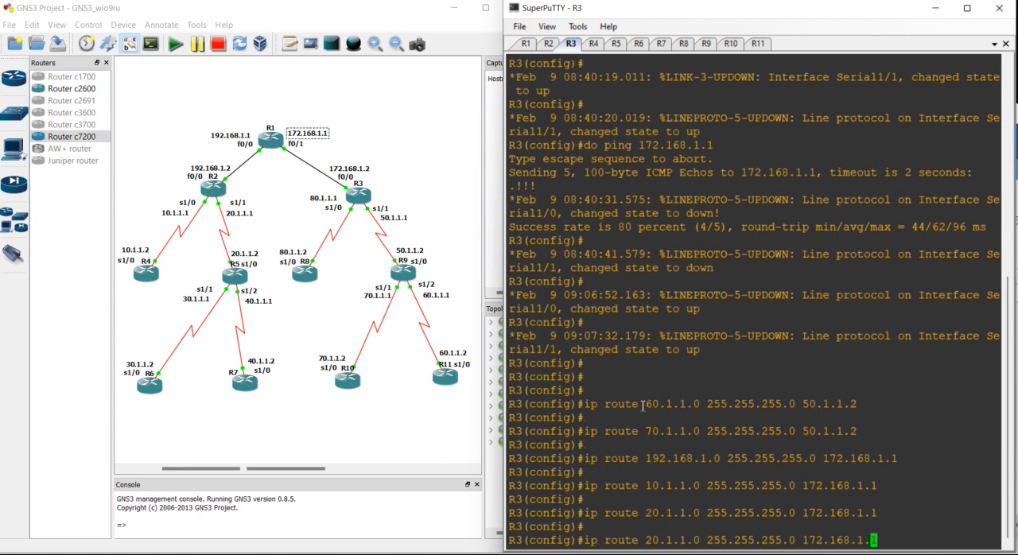
key("Delete")
type("3")
key("Return")
key("Return")
key("Up")
key("Left")
key("Left")
key("Left")
key("Left")
key("Left")
key("Left")
key("Left")
key("Left")
key("Left")
key("Left")
key("Left")
key("Left")
key("Left")
key("Left")
key("Left")
key("Left")
key("Left")
key("Left")
key("Left")
key("Left")
key("Left")
key("Left")
key("Left")
key("Left")
key("Left")
key("Left")
key("Left")
key("Left")
key("Left")
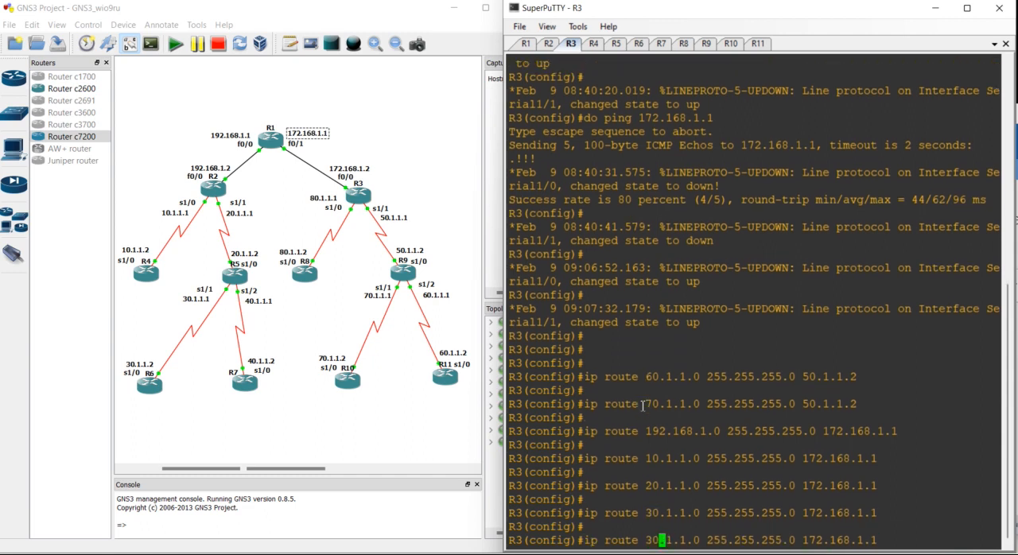
key("Delete")
key("Return")
key("Return")
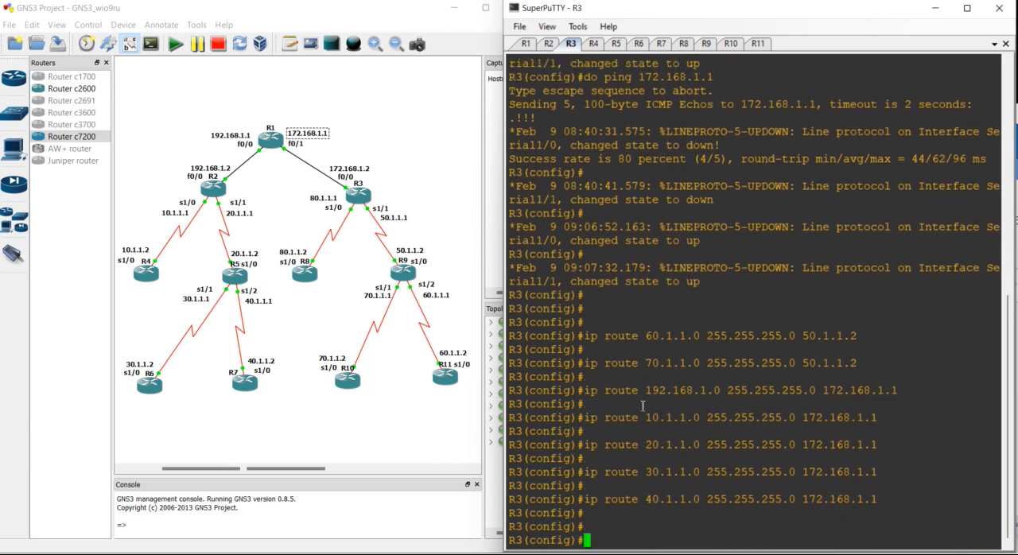
- Switch to the R4 console and check the topology for R4's next-hop address on R2
left_click(592, 43)
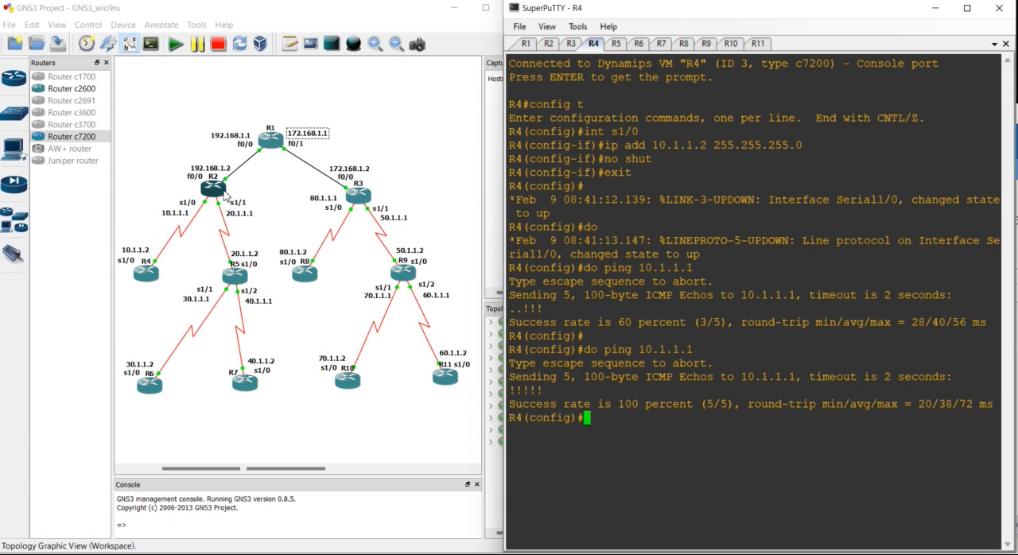
left_click(147, 260)
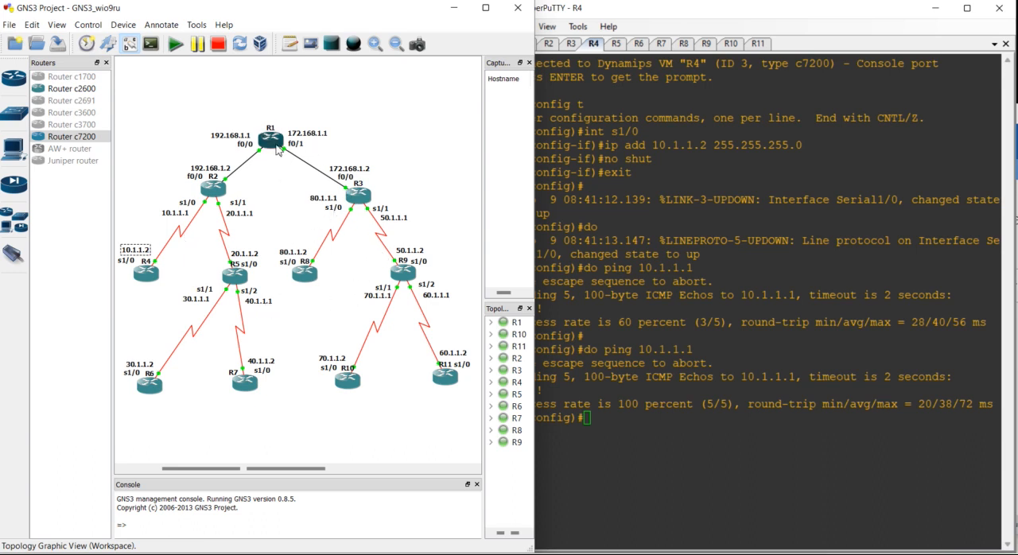
left_click(176, 215)
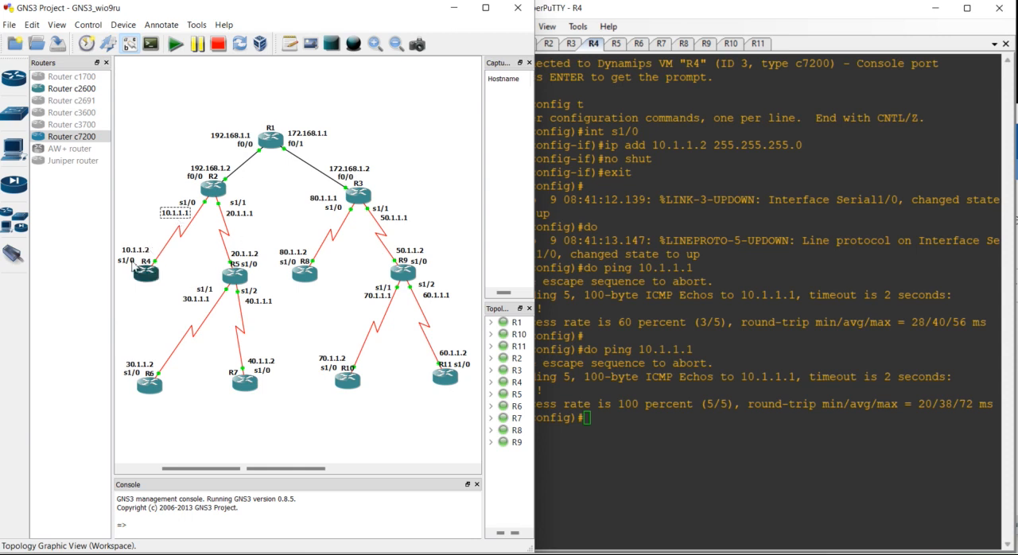
left_click(641, 248)
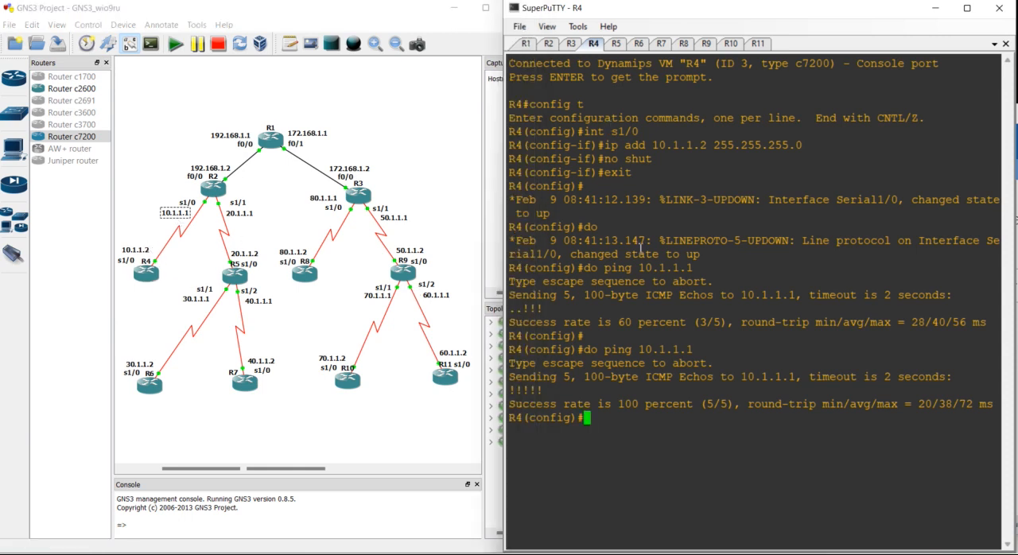
key("Return")
key("Return")
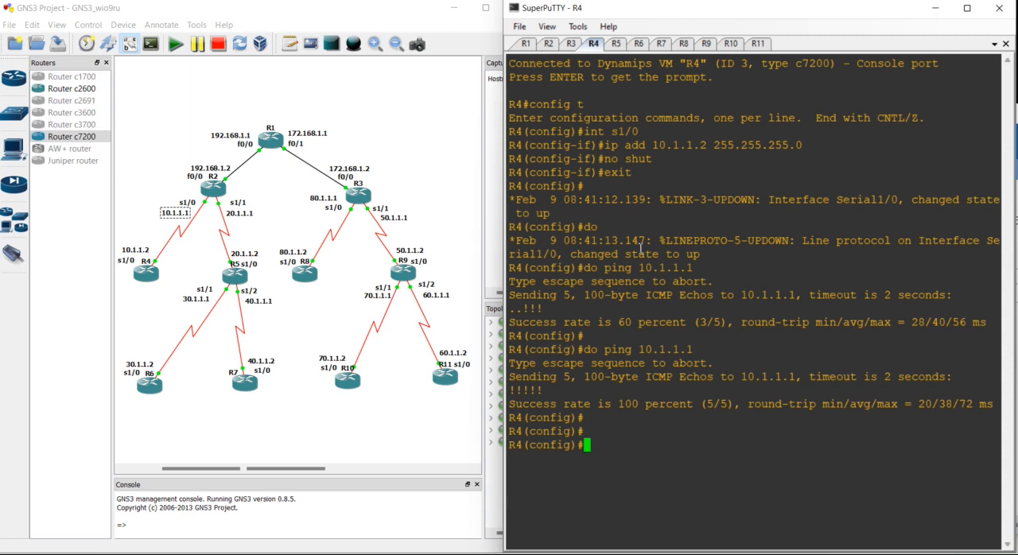
- Add a static route on R4 to 20.1.1.0 255.255.255.0 through R2's address 10.1.1.1
type("ip route 20.1.1.")
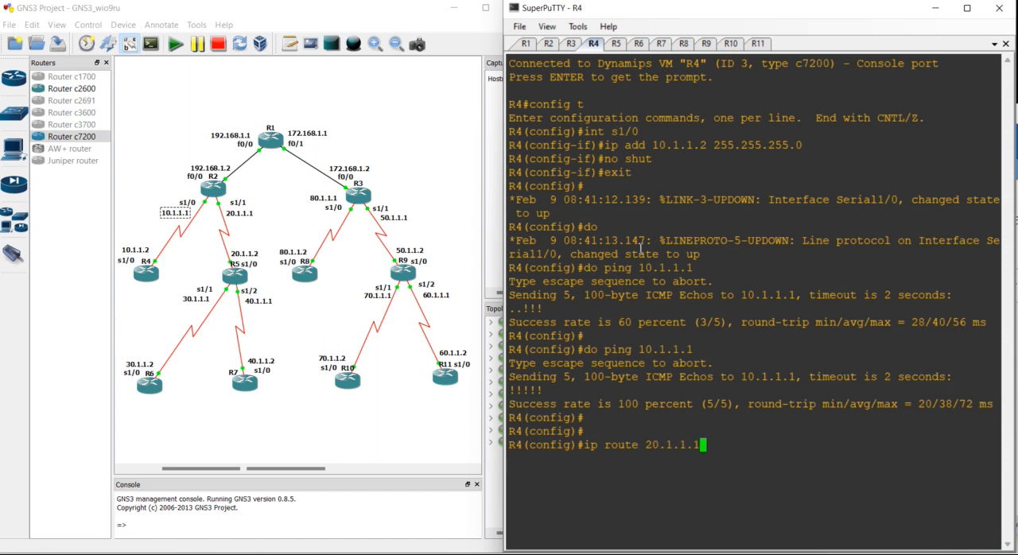
type("0 255.255.255.0 ")
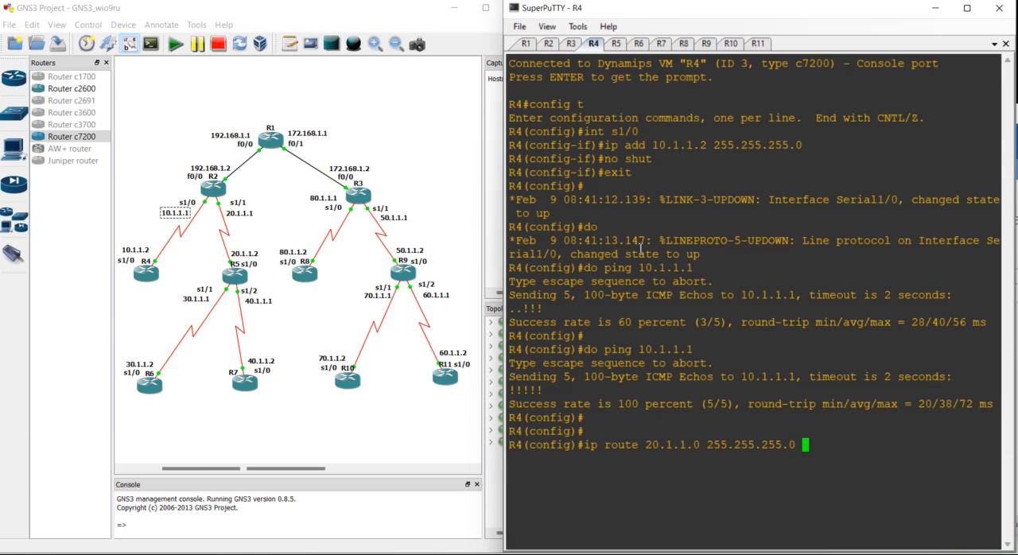
type("10.1.1.1")
key("Return")
- Add a static route on R4 to 30.1.1.0 255.255.255.0 through 10.1.1.1
key("Return")
key("Up")
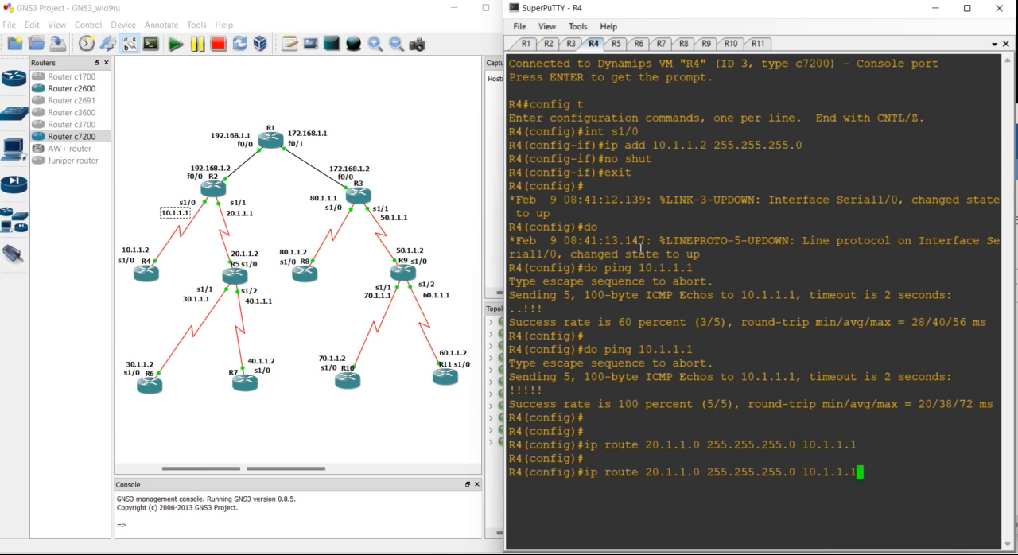
key("Left")
key("Left")
key("Left")
key("Left")
key("Left")
key("Left")
key("Left")
key("Left")
key("Left")
key("Left")
key("Left")
key("Left")
key("Left")
key("Left")
key("Left")
key("Left")
key("Left")
key("Left")
key("Left")
key("Left")
- Add a static route on R4 to 40.1.1.0 255.255.255.0 through 10.1.1.1
key("Left")
key("Left")
key("Left")
key("BackSpace")
type("3")
key("Return")
key("Up")
key("Left")
key("Left")
key("Left")
key("Left")
key("Left")
key("Left")
key("Left")
key("Left")
key("Left")
key("Left")
key("Left")
key("Left")
key("Left")
key("Left")
key("Left")
key("Left")
key("Left")
key("Left")
key("Left")
key("Left")
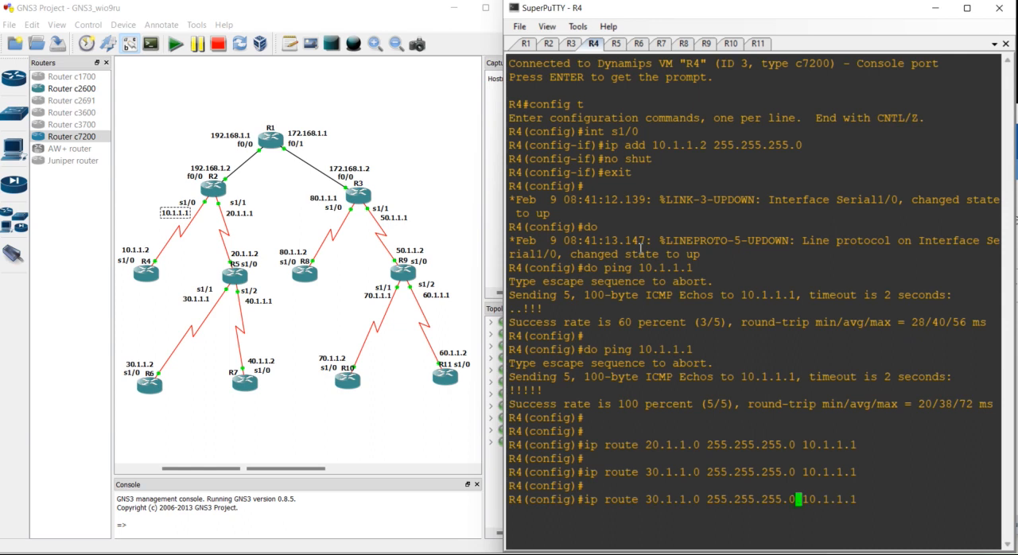
- Add a static route on R4 to 50.1.1.0 255.255.255.0 through 10.1.1.1
key("Left")
key("Left")
key("Left")
key("Left")
key("Left")
key("Left")
key("Delete")
type("4")
key("Return")
key("Return")
key("Up")
key("Left")
key("Left")
key("Left")
key("Left")
key("Left")
key("Left")
key("Left")
key("Left")
key("Left")
key("Left")
key("Left")
key("Left")
key("Left")
key("Left")
key("Left")
key("Left")
key("Left")
key("Left")
key("Left")
key("Left")
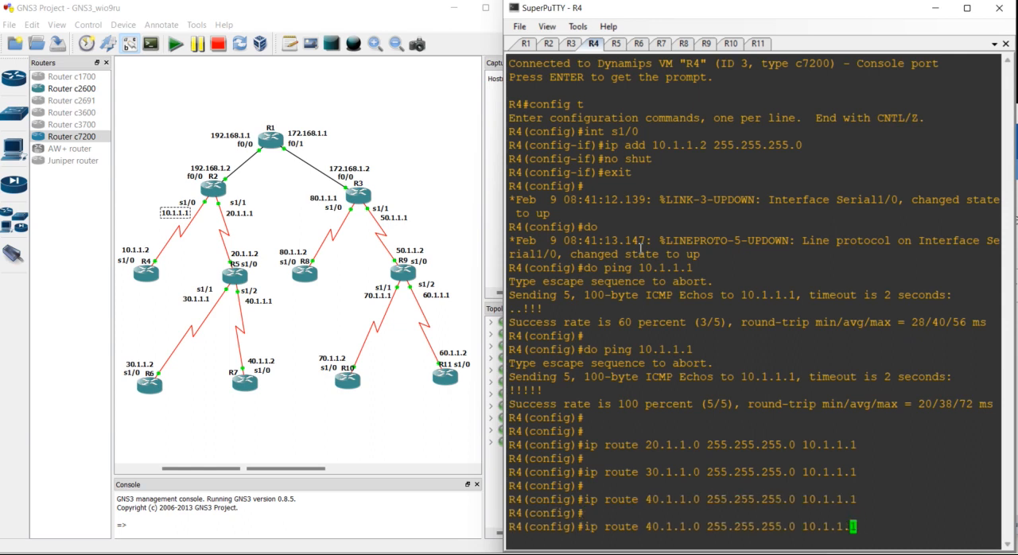
- Add a static route on R4 to 60.1.1.0 255.255.255.0 through 10.1.1.1
key("Left")
key("Left")
key("Left")
key("Delete")
type("5")
key("Return")
key("Return")
key("Up")
key("Left")
key("Left")
key("Left")
key("Left")
key("Left")
key("Left")
key("Left")
key("Left")
key("Left")
key("Left")
key("Left")
key("Left")
key("Left")
key("Left")
key("Left")
key("Left")
key("Left")
key("Left")
key("Left")
key("Left")
key("Right")
key("Delete")
type("6")
- Add a static route on R4 to 70.1.1.0 255.255.255.0 through 10.1.1.1
key("Return")
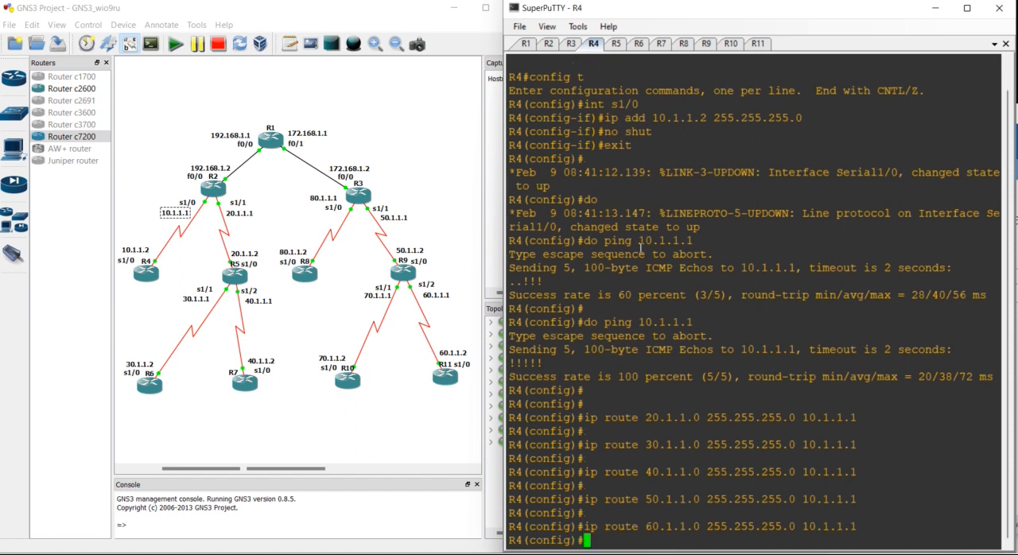
key("Return")
key("Up")
key("Left")
key("Left")
key("Left")
key("Left")
key("Left")
key("Left")
key("Left")
key("Left")
key("Left")
key("Left")
key("Left")
key("Left")
key("Left")
key("Left")
key("Left")
key("Left")
key("Left")
key("Left")
key("Left")
key("Left")
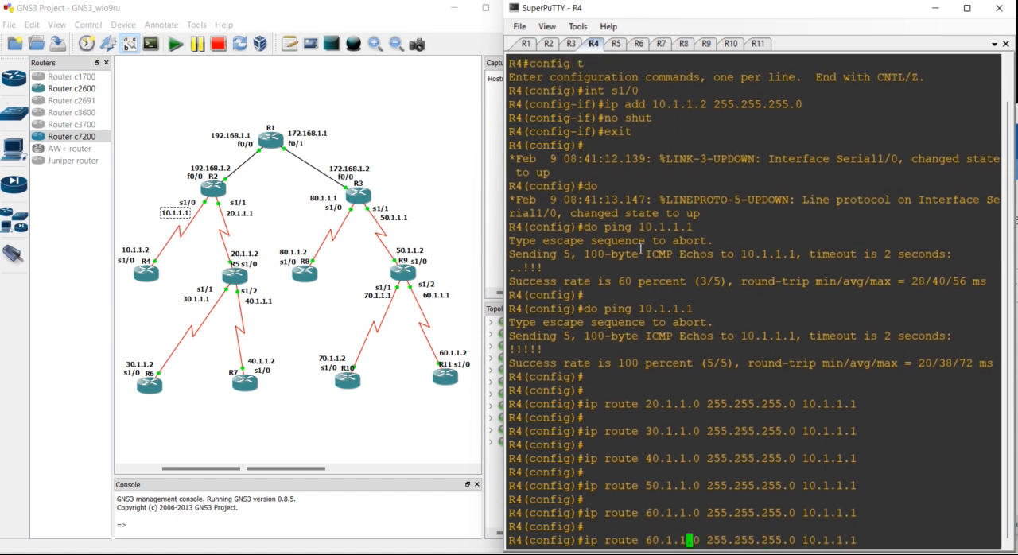
key("Delete")
type("7")
key("Return")
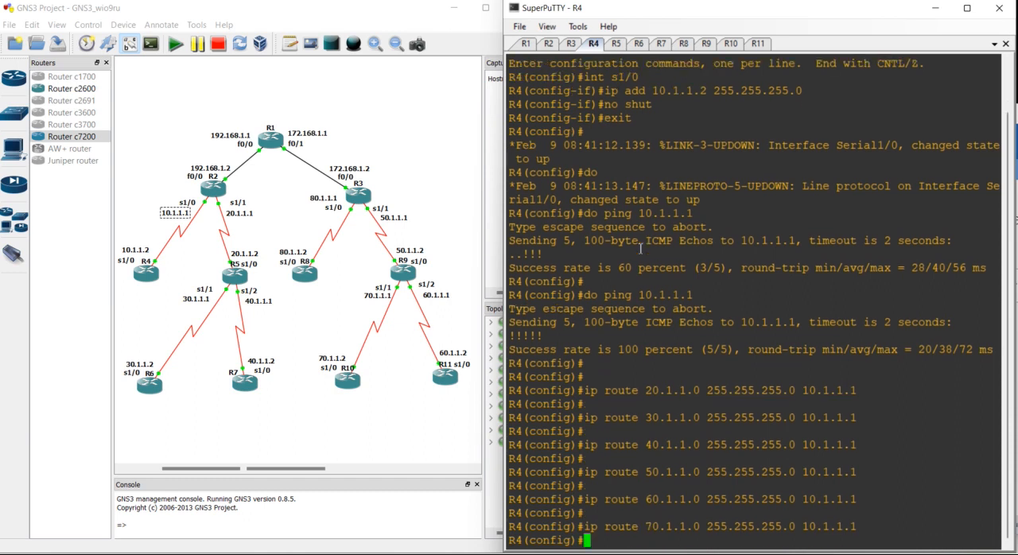
- Add a static route on R4 to 80.1.1.0 255.255.255.0 through 10.1.1.1
key("Return")
key("Up")
key("Left")
key("Left")
key("Left")
key("Left")
key("Left")
key("Left")
key("Left")
key("Left")
key("Left")
key("Left")
key("Left")
key("Left")
key("Left")
key("Left")
key("Left")
key("Left")
key("Left")
key("Left")
key("Left")
key("Left")
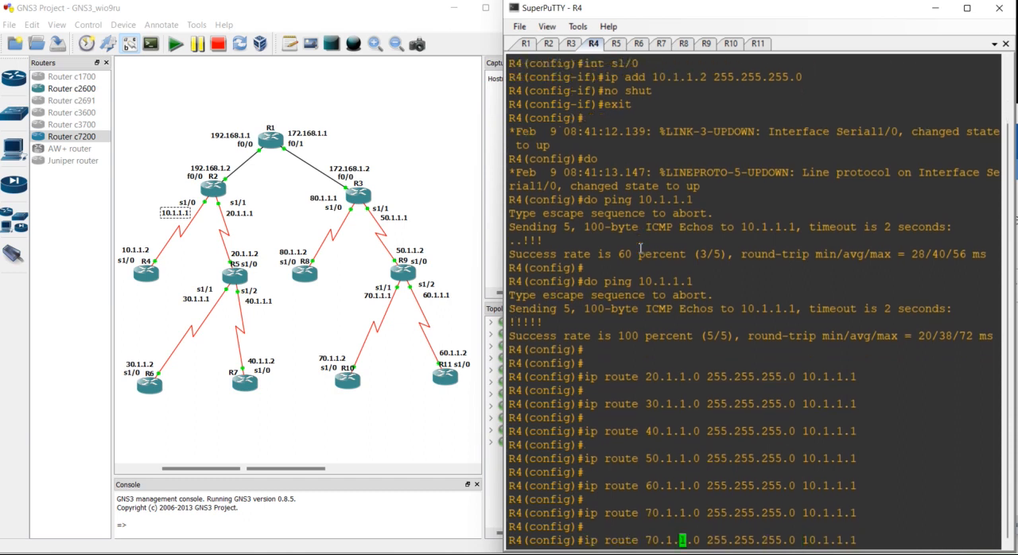
key("BackSpace")
type("8")
key("Return")
key("Return")
- Add a static route on R4 to 192.168.1.0 255.255.255.0 through 10.1.1.1
key("Up")
key("Left")
key("Left")
key("Left")
key("Left")
key("Left")
key("Left")
key("Left")
key("Left")
key("Left")
key("Left")
key("Left")
key("Left")
key("Left")
key("Left")
key("Left")
key("Left")
key("Left")
key("Left")
key("Left")
key("Left")
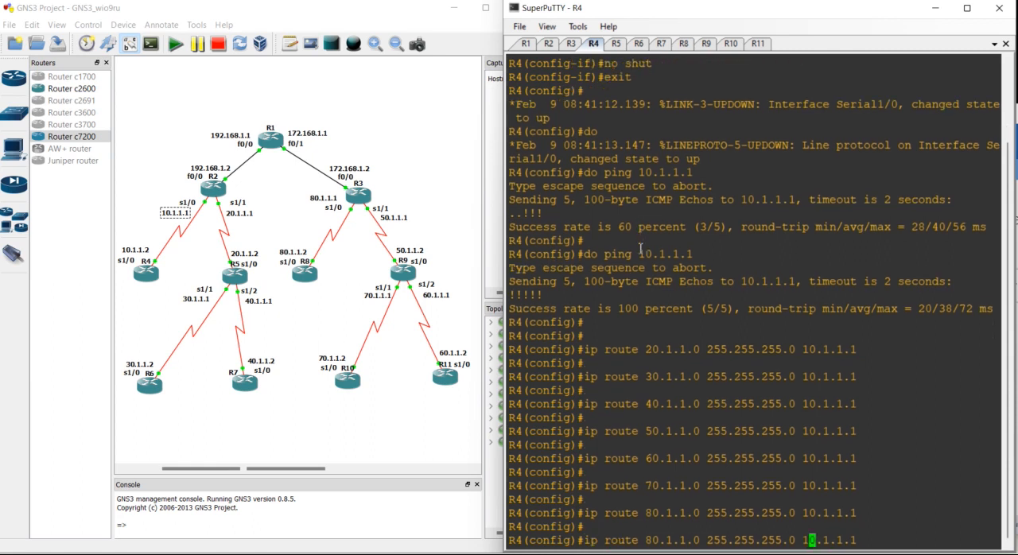
key("Left")
key("Left")
key("BackSpace")
key("BackSpace")
key("BackSpace")
key("BackSpace")
key("BackSpace")
key("BackSpace")
type("192.168.1")
key("Return")
key("Return")
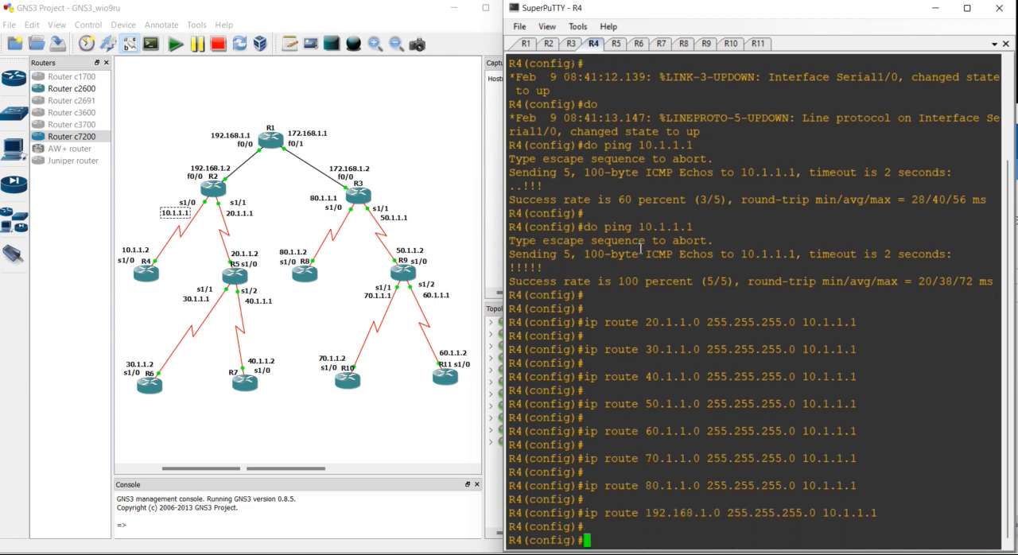
- Add a static route on R4 to 172.168.1.0 255.255.255.0 through 10.1.1.1
key("Up")
key("Left")
key("Left")
key("Left")
key("Left")
key("Left")
key("Left")
key("Left")
key("Left")
key("Left")
key("Left")
key("Left")
key("Left")
key("Left")
key("Left")
key("Left")
key("Left")
key("Left")
key("Left")
key("Left")
key("Left")
key("Left")
key("Left")
key("Left")
key("Left")
key("BackSpace")
type("7")
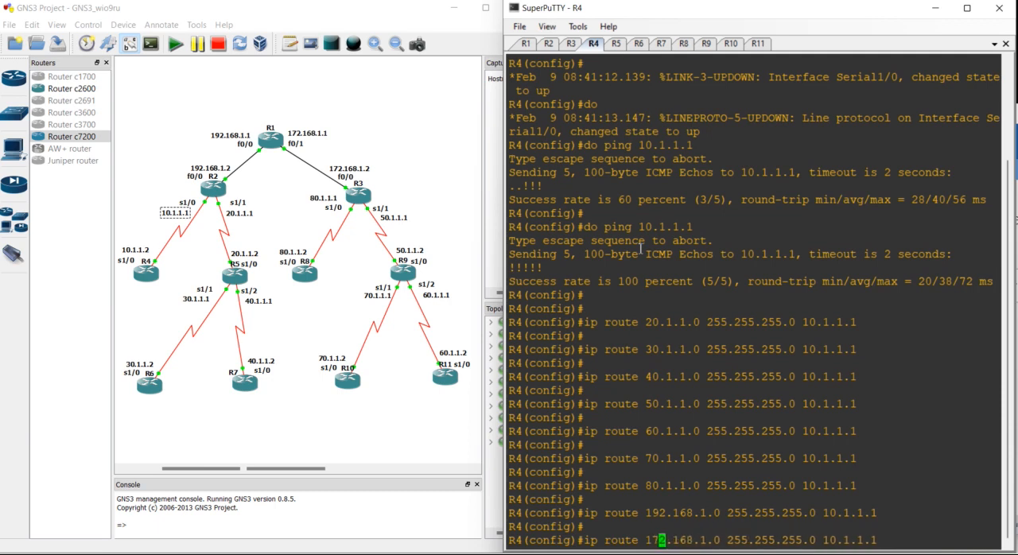
key("Return")
key("Return")
key("Return")
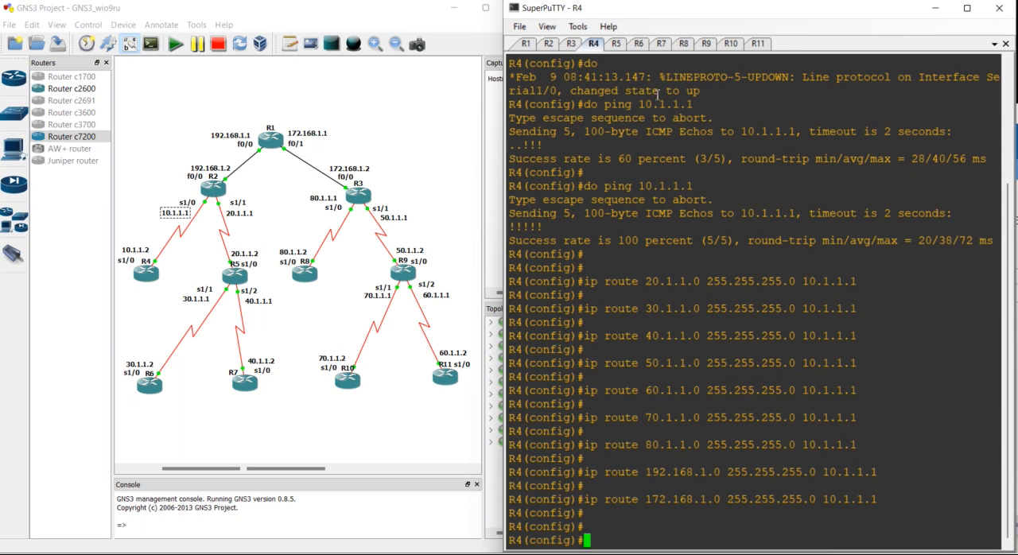
- Switch to the R5 console and bring up a fresh configuration prompt
left_click(616, 44)
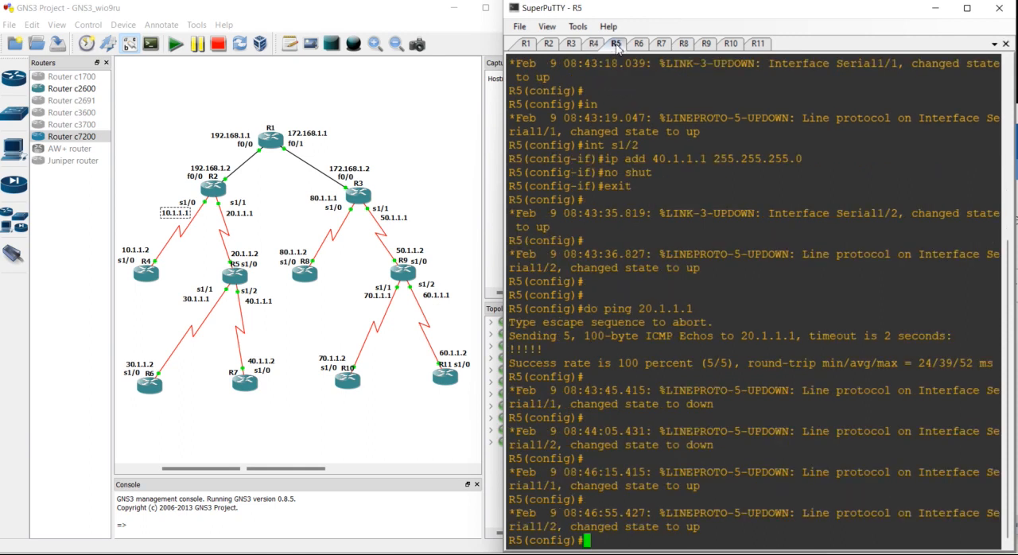
key("Return")
key("Return")
key("Return")
key("Return")
key("Return")
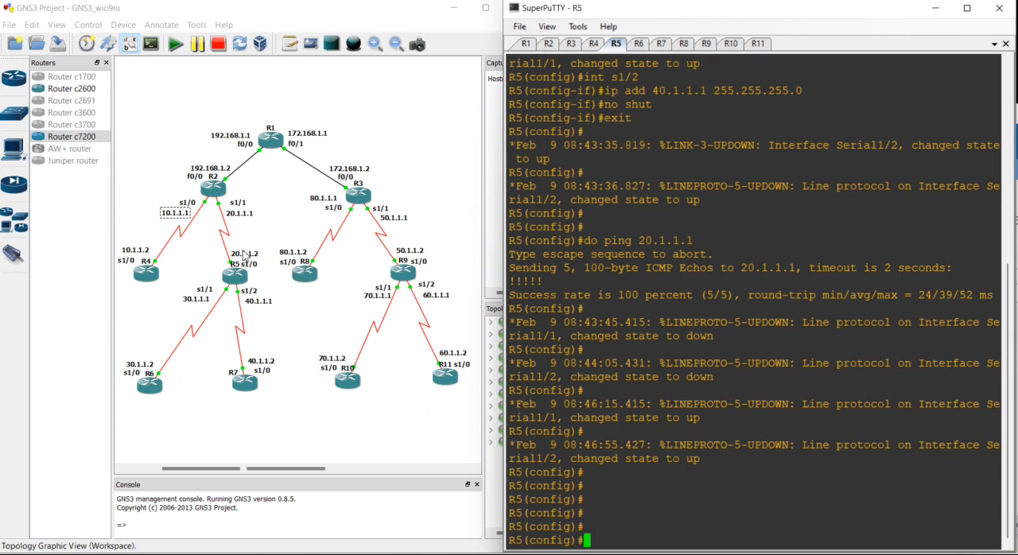
- Examine the topology labels around R5 to identify its connected networks, the remote networks and the next hop on R2
left_click(244, 253)
left_click(212, 299)
left_click(248, 303)
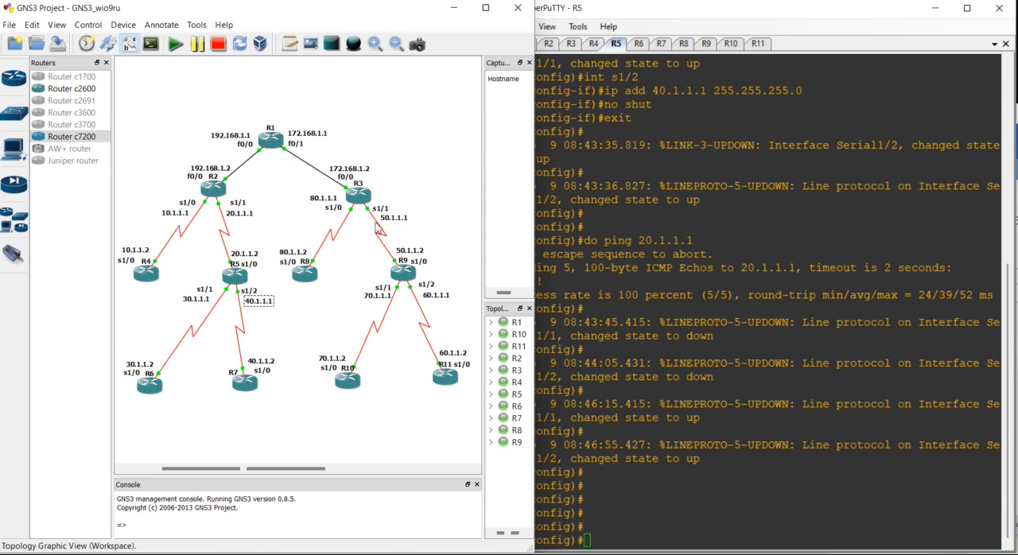
left_click(172, 215)
left_click(209, 170)
left_click(299, 135)
left_click(238, 218)
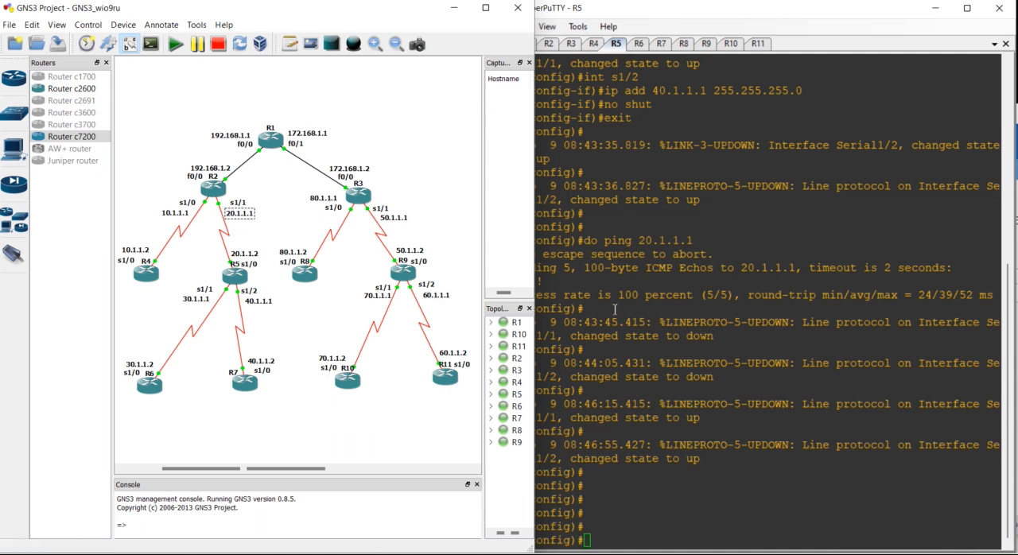
- Add a static route on R5 to 10.1.1.0 255.255.255.0 through 20.1.1.1
left_click(672, 365)
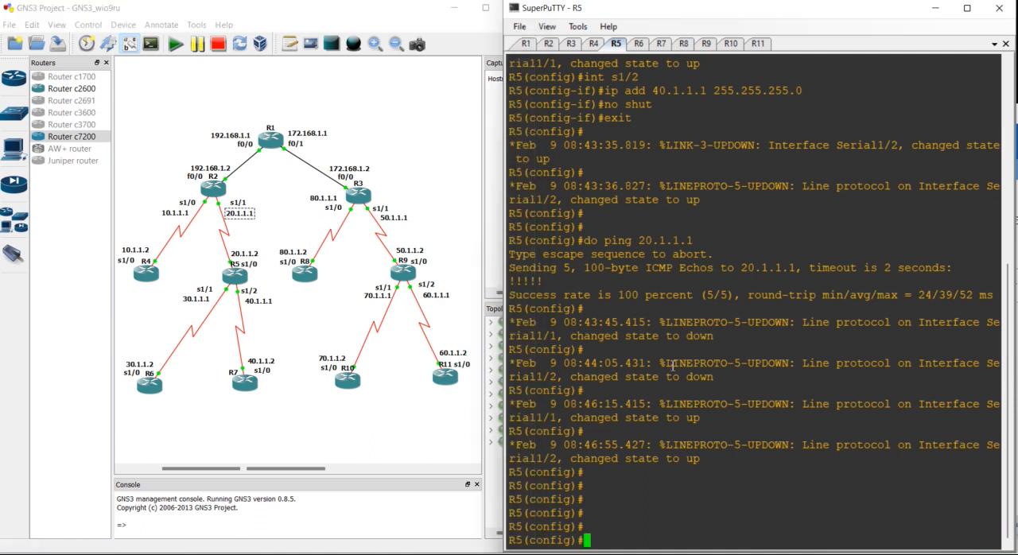
type("ip route 10.1.1.1")
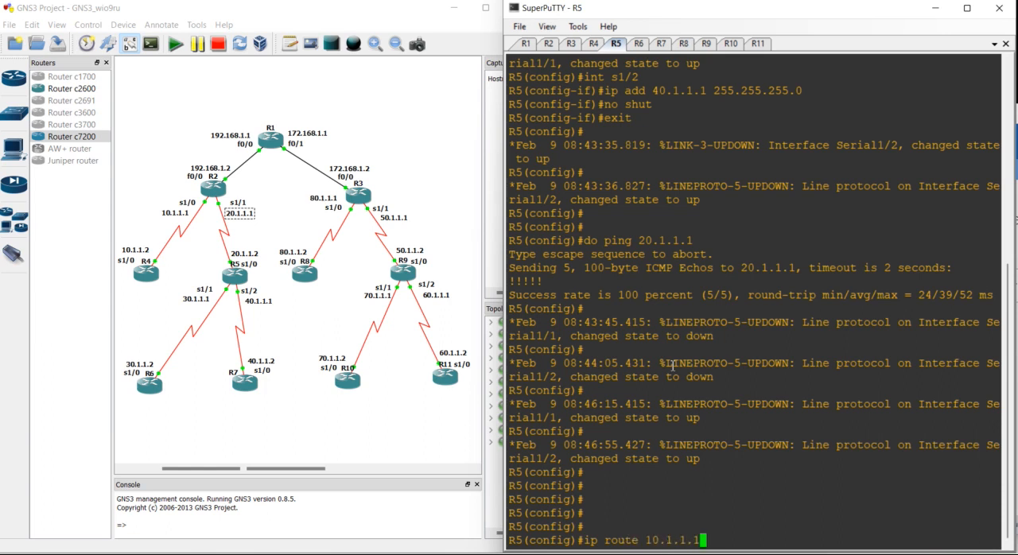
key("BackSpace")
type("0 255.255.255.0 ")
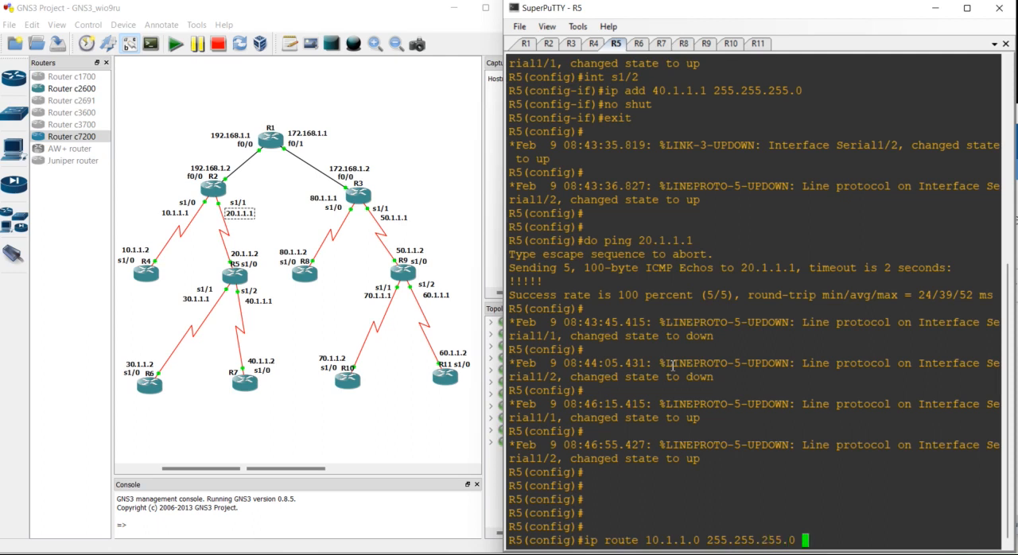
type("20.1.1.1")
key("Return")
- Add a static route on R5 to 50.1.1.0 255.255.255.0 through 20.1.1.1
key("Up")
key("Left")
key("Left")
key("Left")
key("Left")
key("Left")
key("Left")
key("Left")
key("Left")
key("Left")
key("Left")
key("Left")
key("Left")
key("Left")
key("Left")
key("Left")
key("Left")
key("Left")
key("Left")
key("Left")
key("Left")
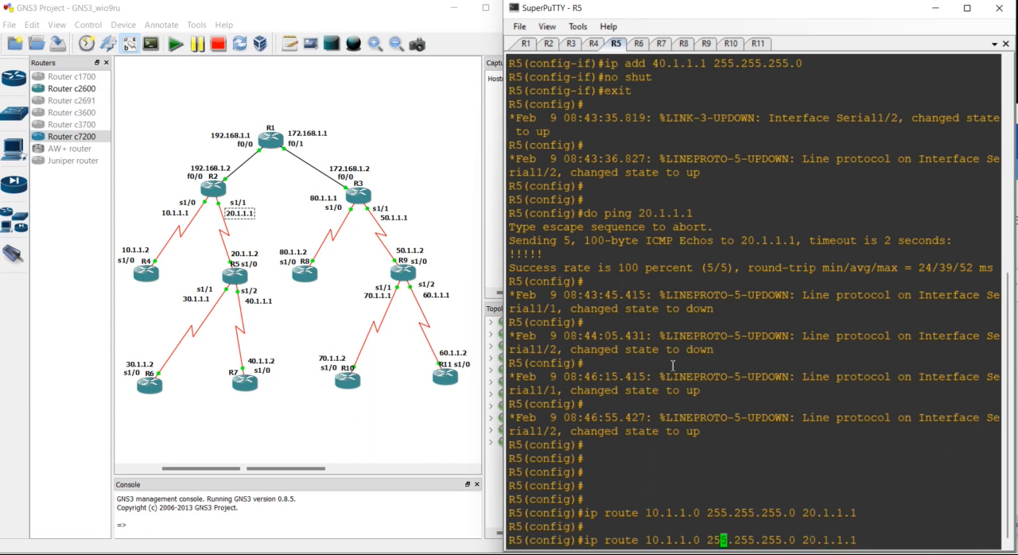
- Add a static route on R5 to 60.1.1.0 255.255.255.0 through 20.1.1.1
key("Left")
key("Left")
key("Left")
key("Left")
key("Left")
key("Left")
key("Left")
key("Left")
key("Left")
key("Left")
key("BackSpace")
type("5")
key("Return")
key("Return")
key("Up")
key("Left")
key("Left")
key("Left")
key("Left")
key("Left")
key("Left")
key("Left")
key("Left")
key("Left")
key("Left")
key("Left")
key("Left")
key("Left")
key("Left")
key("Left")
key("Left")
key("Left")
key("Left")
key("Left")
key("Left")
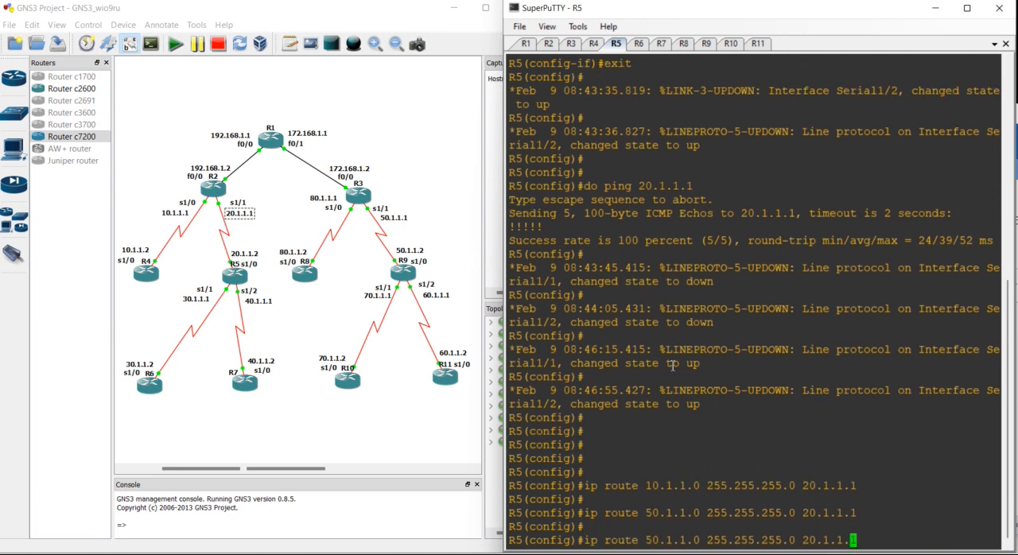
- Add a static route on R5 to 70.1.1.0 255.255.255.0 through 20.1.1.1
key("Left")
key("Left")
key("BackSpace")
type("6")
key("Return")
- Add a static route on R5 to 80.1.1.0 255.255.255.0 through 20.1.1.1
key("Return")
key("Up")
key("Left")
key("Left")
key("Left")
key("Left")
key("Left")
key("Left")
key("Left")
key("Left")
key("Left")
key("Left")
key("Left")
key("Left")
key("Left")
key("Left")
key("Left")
key("Left")
key("Left")
key("Left")
key("Left")
key("Left")
key("Delete")
type("7")
key("Return")
key("Return")
key("Up")
- Add a static route on R5 to 192.168.1.0 255.255.255.0 through 20.1.1.1
key("Left")
key("Left")
key("Left")
key("Left")
key("Left")
key("Left")
key("Left")
key("Left")
key("Left")
key("Left")
key("Left")
key("Left")
key("Left")
key("Left")
key("Left")
key("Left")
key("Left")
key("Left")
key("Left")
key("Left")
key("Left")
key("Delete")
type("8")
key("Return")
key("Return")
key("Up")
key("Left")
key("Left")
key("Left")
key("Left")
key("Left")
key("Left")
key("Left")
key("Left")
key("Left")
key("Left")
key("Left")
key("Left")
key("Left")
key("Left")
key("Left")
key("Left")
key("Left")
key("Left")
key("Left")
key("Left")
key("Left")
key("Left")
key("Left")
key("Left")
key("BackSpace")
key("BackSpace")
key("BackSpace")
key("BackSpace")
key("BackSpace")
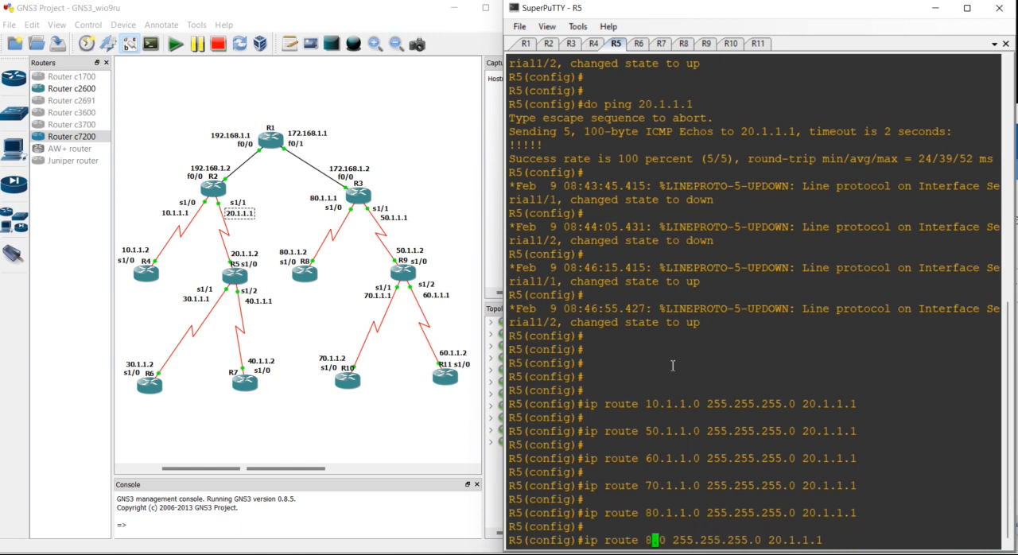
key("BackSpace")
type("192.168.1")
key("Return")
- Add a static route on R5 to 172.168.1.0 255.255.255.0 through 20.1.1.1
key("Return")
key("Up")
key("Left")
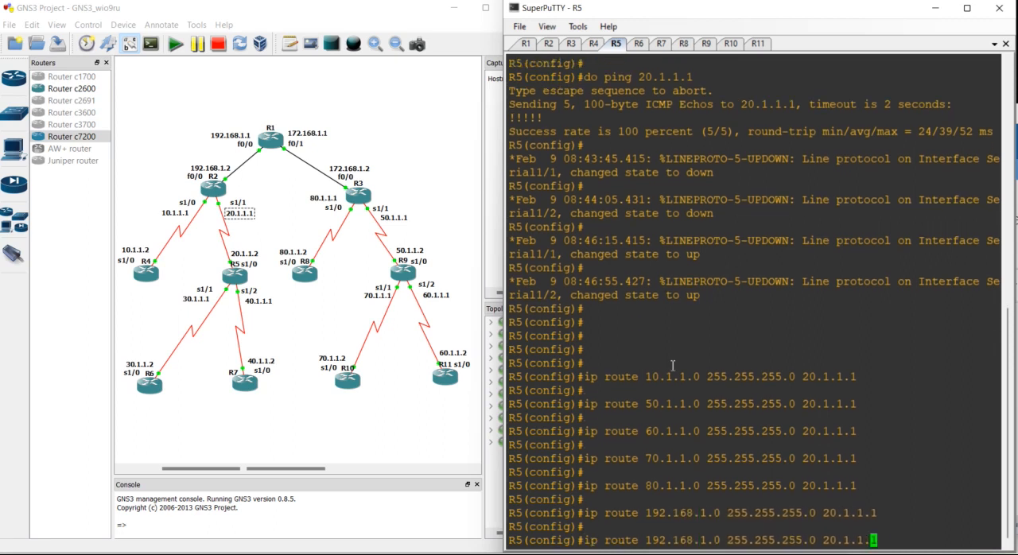
key("Left")
key("Left")
key("Left")
key("Left")
key("Left")
key("Left")
key("Left")
key("Left")
key("Left")
key("Left")
key("Left")
key("Left")
key("Left")
key("Left")
key("Left")
key("Left")
key("Left")
key("Left")
key("Left")
key("Left")
key("BackSpace")
type("7")
key("Return")
key("Return")
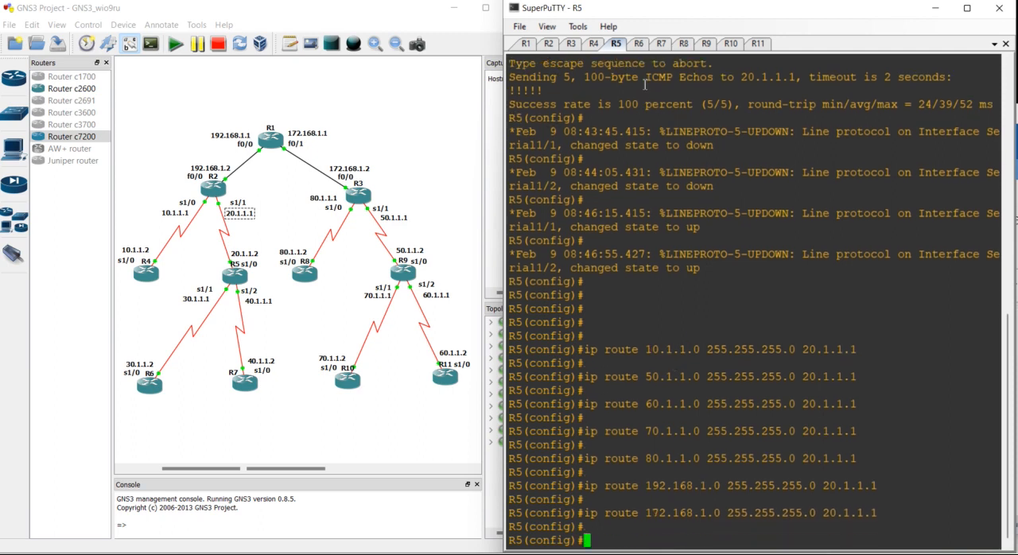
- Switch to the R6 console and check the addresses of the link between R6 and R5 in the topology
left_click(639, 44)
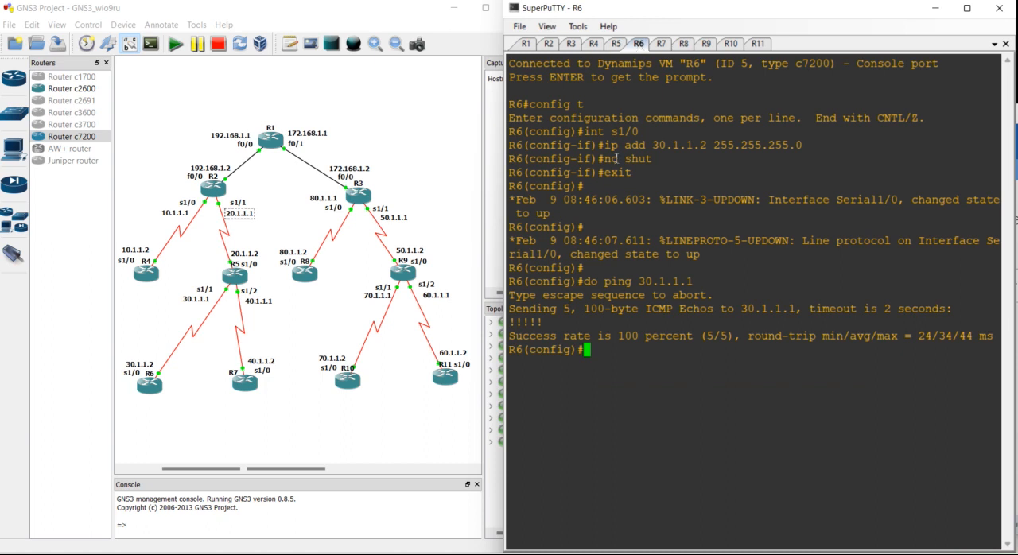
key("Return")
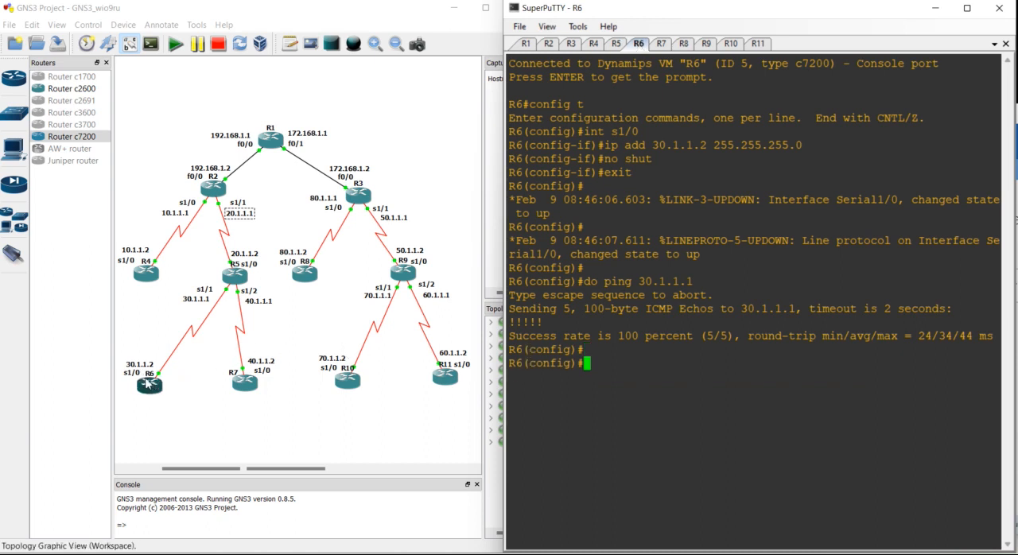
left_click(136, 370)
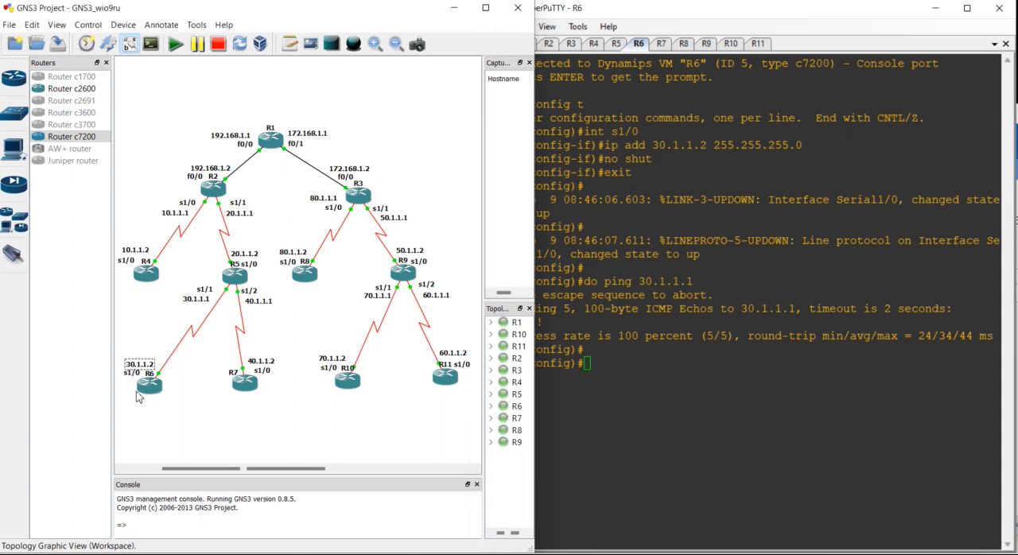
left_click(197, 300)
- Add a static route on R6 to 10.1.1.0 255.255.255.0 through 30.1.1.1
left_click(639, 382)
type("ip route")
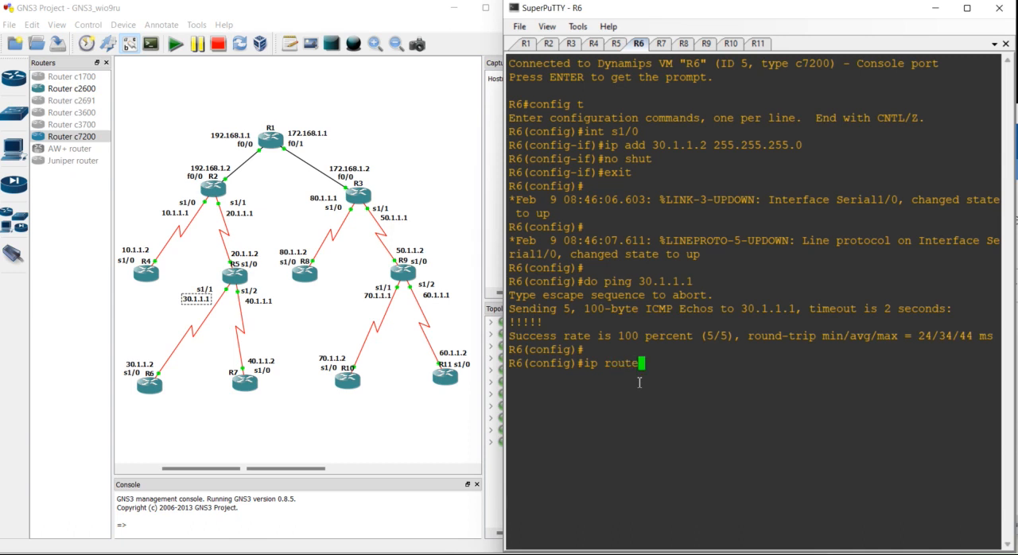
type(" 10.1.1.0 255.255.255.0 ")
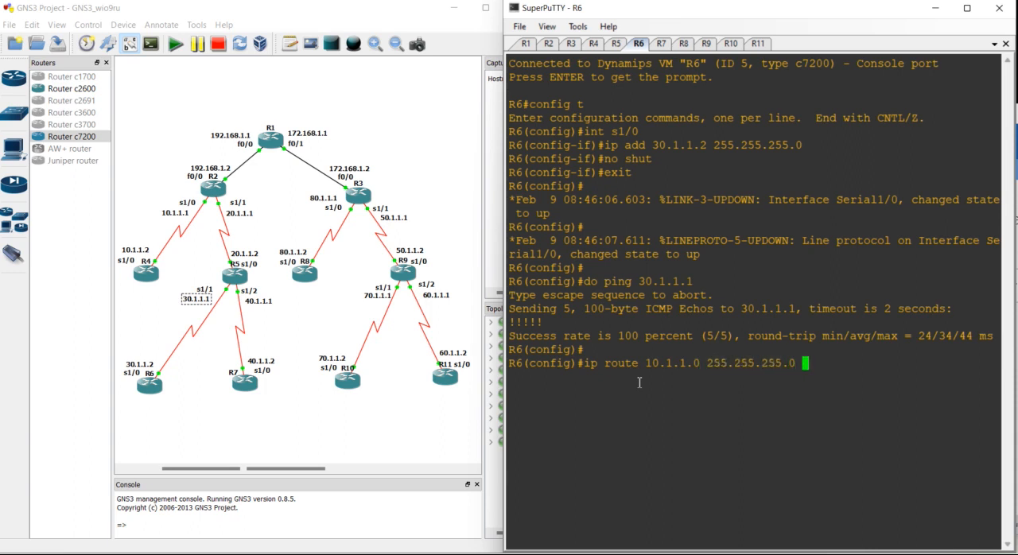
type("30.1.1.1")
key("Return")
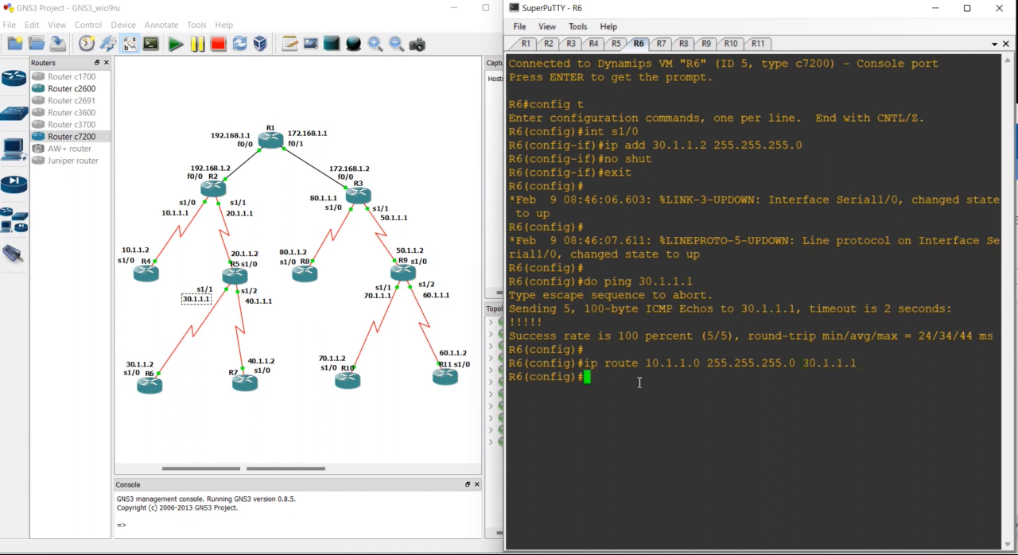
key("Return")
- Add a static route on R6 to 20.1.1.0 255.255.255.0 through 30.1.1.1
key("Up")
key("Left")
key("Left")
key("Left")
key("Left")
key("Left")
key("Left")
key("Left")
key("Left")
key("Left")
key("Left")
key("Left")
key("Left")
key("Left")
key("Left")
key("Left")
key("Left")
key("Left")
key("Left")
key("Left")
key("Left")
key("Left")
key("Left")
key("Left")
key("Left")
key("Left")
key("Left")
key("Left")
key("Left")
key("BackSpace")
type("2")
key("Return")
key("Return")
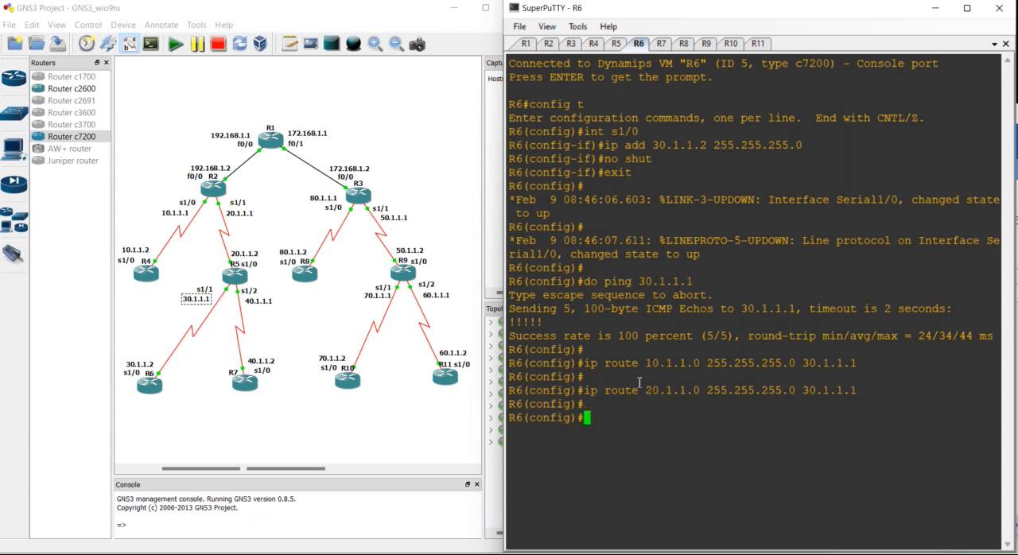
- Add a static route on R6 to 40.1.1.0 255.255.255.0 through 30.1.1.1
key("Up")
key("Left")
key("Left")
key("Left")
key("Left")
key("Left")
key("Left")
key("Left")
key("Left")
key("Left")
key("Left")
key("Left")
key("Left")
key("Left")
key("Left")
key("Left")
key("Left")
key("Left")
key("Left")
key("Left")
key("Left")
- Add a static route on R6 to 50.1.1.0 255.255.255.0 through 30.1.1.1
key("Left")
key("Left")
key("Left")
key("Left")
key("Left")
key("Left")
key("Left")
key("Left")
key("Left")
key("BackSpace")
type("4")
key("Return")
key("Return")
key("Up")
key("Left")
key("Left")
key("Left")
key("Left")
key("Left")
key("Left")
key("Left")
key("Left")
key("Left")
key("Left")
key("Left")
key("Left")
key("Left")
key("Left")
key("Left")
key("Left")
key("Left")
key("Left")
key("Left")
key("Left")
key("Left")
key("Left")
key("Left")
key("Left")
key("Left")
key("Left")
key("Left")
key("Left")
type("5")
key("Return")
key("Return")
- Add a static route on R6 to 60.1.1.0 255.255.255.0 through 30.1.1.1
key("Up")
key("Left")
key("Left")
key("Left")
key("Left")
key("Left")
key("Left")
key("Left")
key("Left")
key("Left")
key("Left")
key("Left")
key("Left")
key("Left")
key("Left")
key("Left")
key("Left")
key("Left")
key("Left")
key("Left")
key("Left")
key("Left")
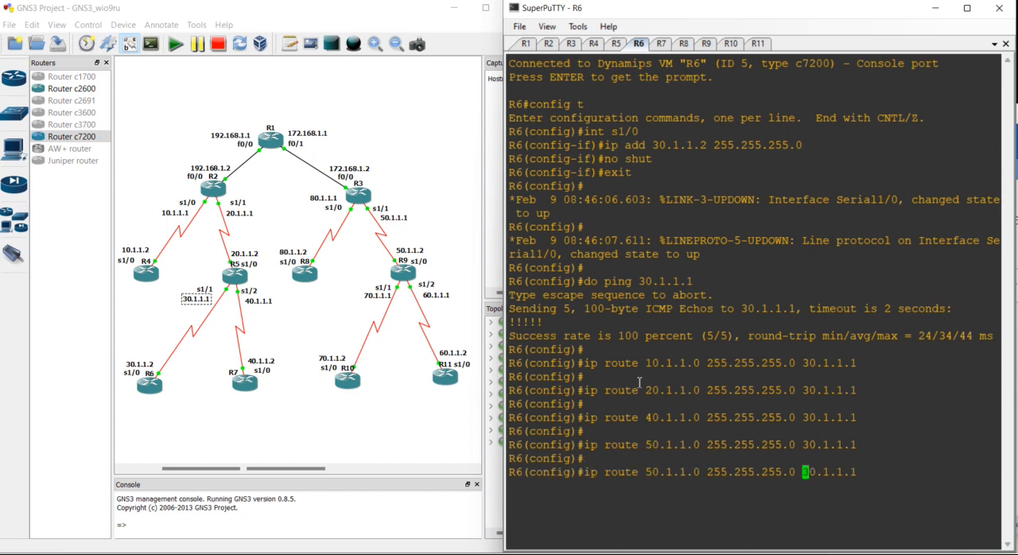
key("BackSpace")
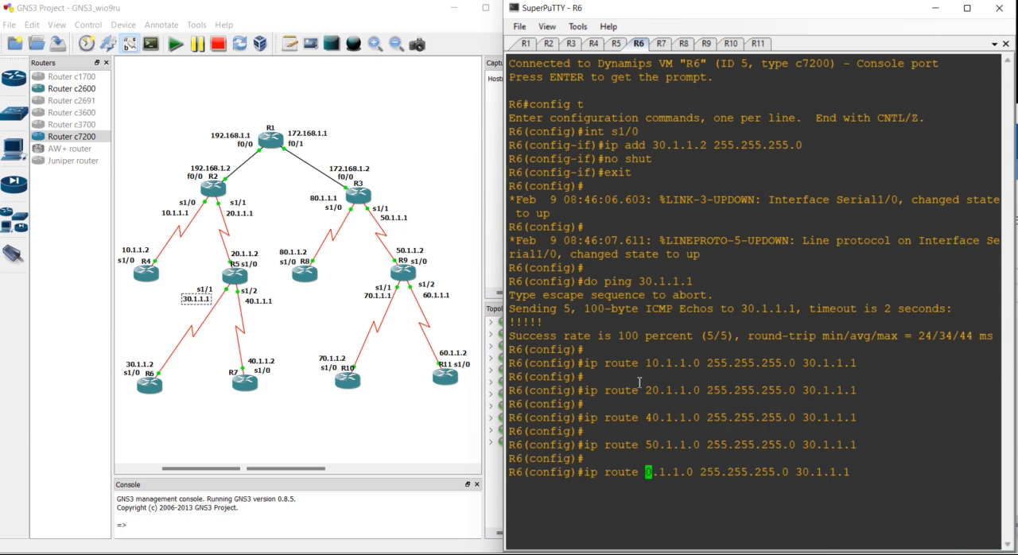
type("6")
key("Return")
- Add a static route on R6 to 70.1.1.0 255.255.255.0 through 30.1.1.1
key("Return")
key("Up")
key("Left")
key("Left")
key("Left")
key("Left")
key("Left")
key("Left")
key("Left")
key("Left")
key("Left")
key("Left")
key("Left")
key("Left")
key("Left")
key("Left")
key("Left")
key("Left")
key("Left")
- Add a static route on R6 to 80.1.1.0 255.255.255.0 through 30.1.1.1
key("Left")
key("Left")
key("Left")
key("Left")
key("Left")
key("Left")
key("Left")
key("Left")
key("Left")
key("Left")
key("Left")
key("Left")
key("Left")
key("BackSpace")
type("7")
key("Return")
key("Return")
key("Up")
key("Left")
key("Left")
key("Left")
key("Left")
key("Left")
key("Left")
key("Left")
key("Left")
key("Left")
key("Left")
key("Left")
key("Left")
key("Left")
key("Left")
key("Left")
key("Left")
key("Left")
key("Left")
key("Left")
key("Left")
key("Left")
key("Left")
key("Left")
key("Left")
key("Left")
key("Left")
key("Left")
key("Left")
key("Left")
key("Left")
key("Left")
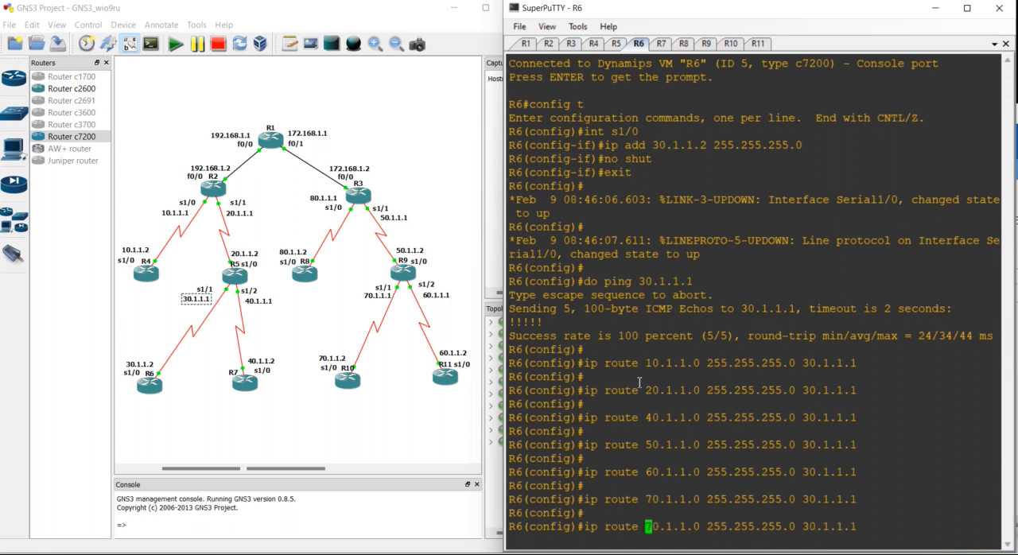
key("Right")
key("BackSpace")
type("8")
key("Return")
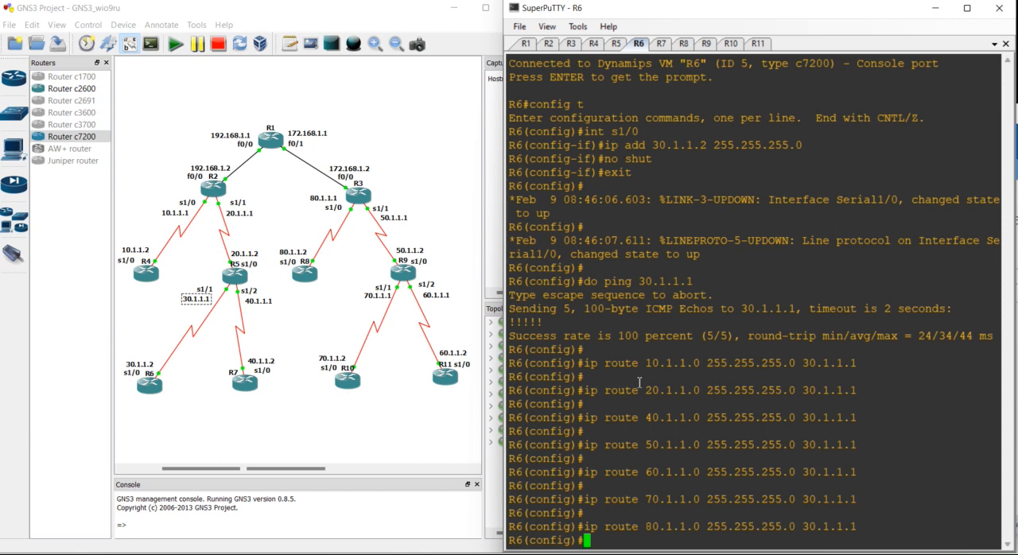
key("Return")
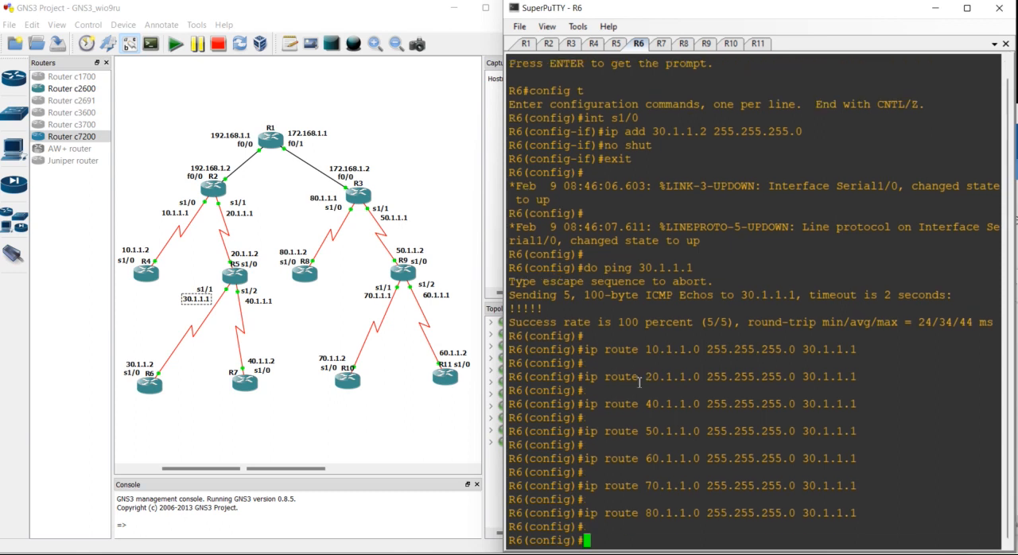
- Add a static route on R6 to 192.168.1.0 255.255.255.0 through 30.1.1.1
key("Up")
key("Left")
key("Left")
key("Left")
key("Left")
key("Left")
key("Left")
key("Left")
key("Left")
key("Left")
key("Left")
key("Left")
key("Left")
key("Left")
key("Left")
key("Left")
key("Left")
key("Left")
key("Left")
key("Left")
key("Left")
key("Left")
key("Left")
key("Left")
key("Left")
key("Left")
key("Left")
key("Right")
key("Right")
key("Right")
key("Right")
key("BackSpace")
key("BackSpace")
key("BackSpace")
key("BackSpace")
key("BackSpace")
key("BackSpace")
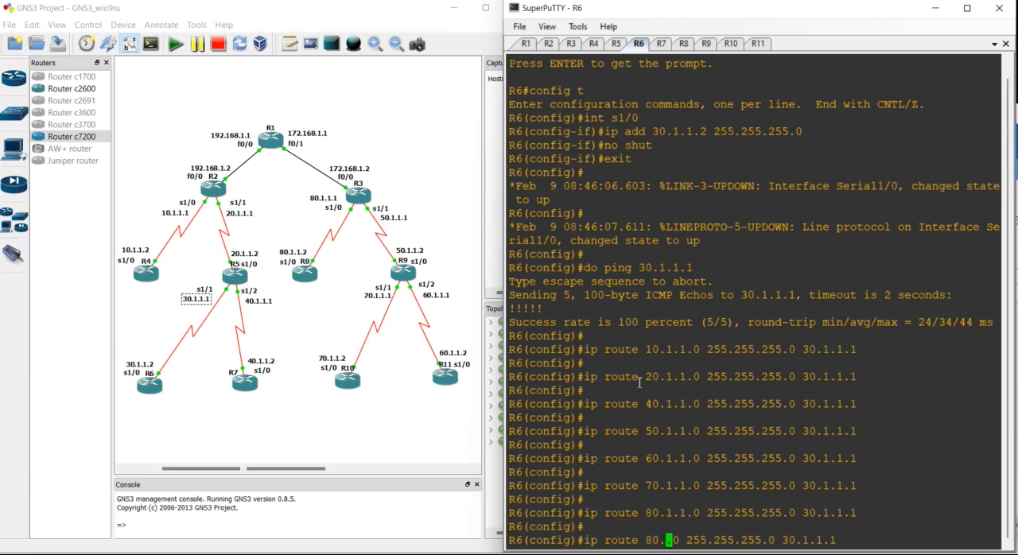
type("192.168.1")
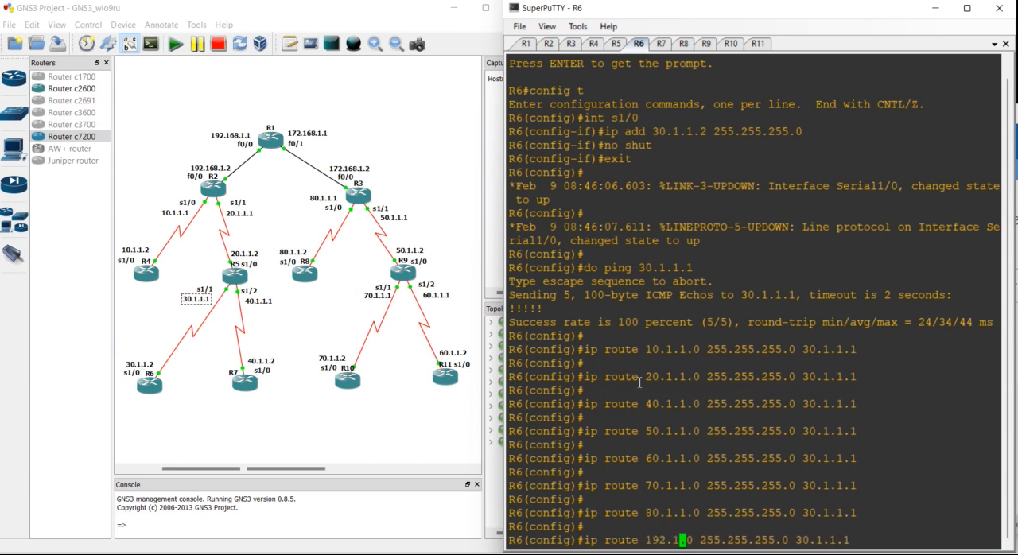
key("Return")
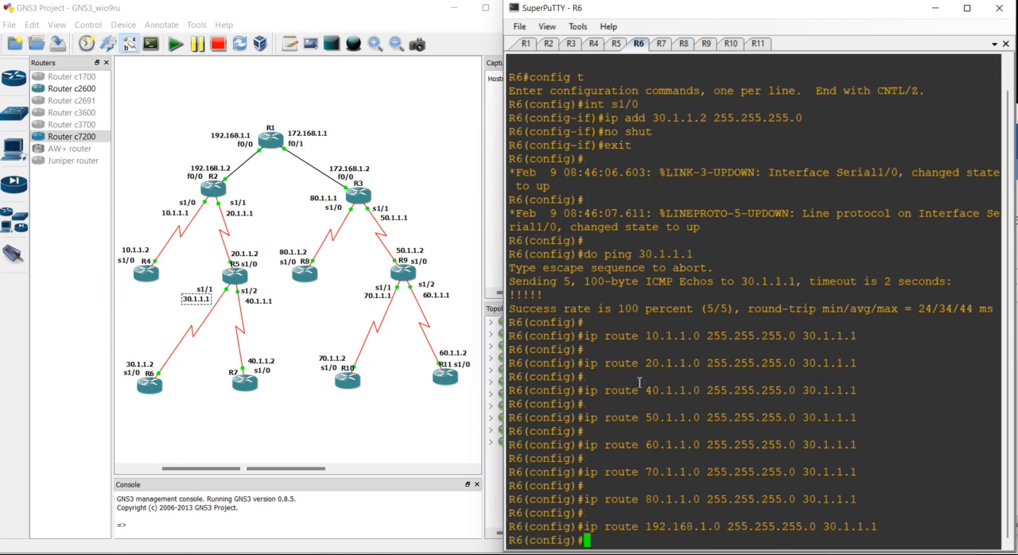
- Add a static route on R6 to 172.168.1.0 255.255.255.0 through 30.1.1.1
key("Up")
key("Left")
key("Left")
key("Left")
key("Left")
key("Left")
key("Left")
key("Left")
key("Left")
key("Left")
key("Left")
key("Left")
key("Left")
key("Left")
key("Left")
key("Left")
key("Left")
key("Left")
key("Left")
key("Left")
key("Left")
key("Left")
key("Left")
key("Left")
key("Left")
key("Left")
key("Left")
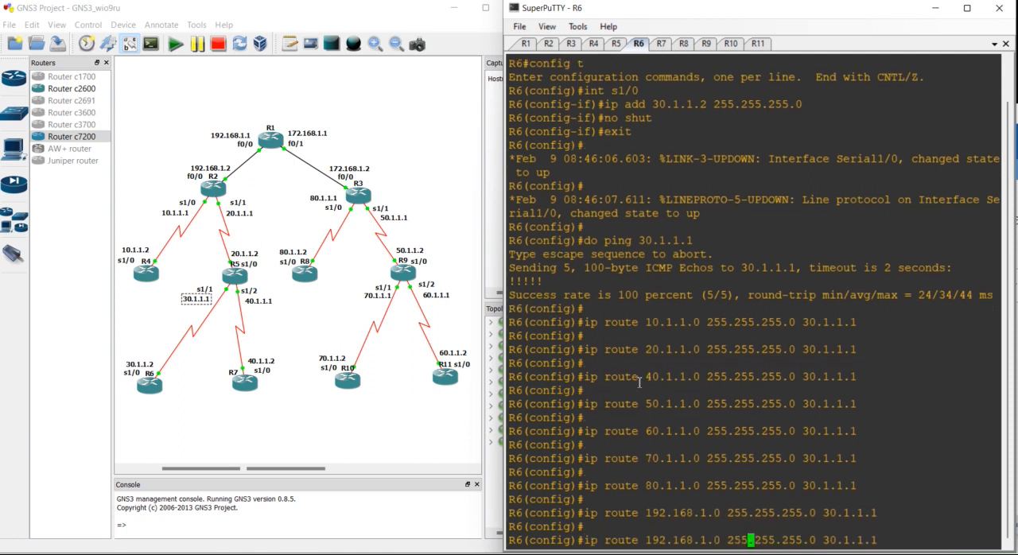
key("BackSpace")
type("87")
key("BackSpace")
key("Return")
key("Return")
key("Return")
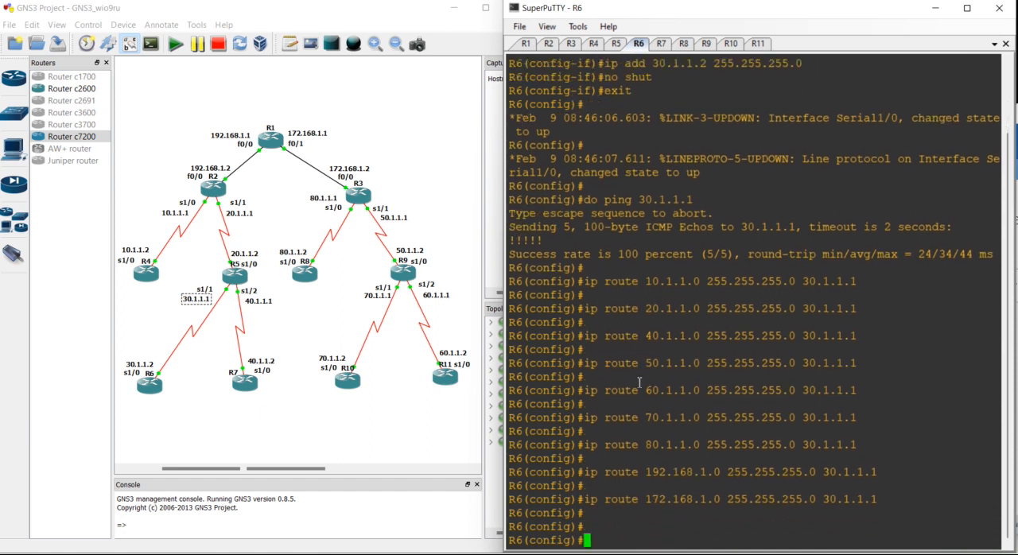
- Switch to R7's console and add a static route to 10.1.1.0 255.255.255.0 through 40.1.1.1
left_click(661, 44)
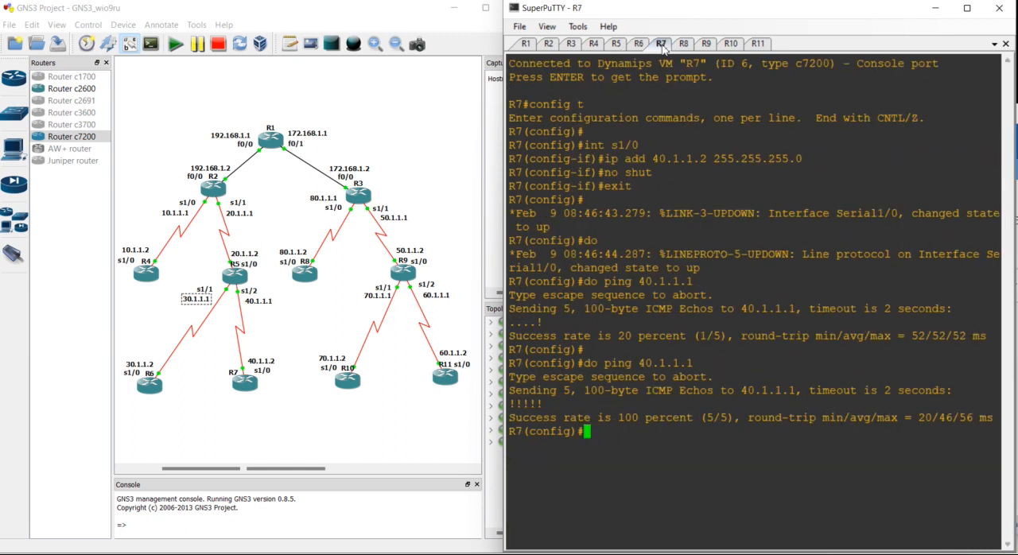
key("Return")
key("Return")
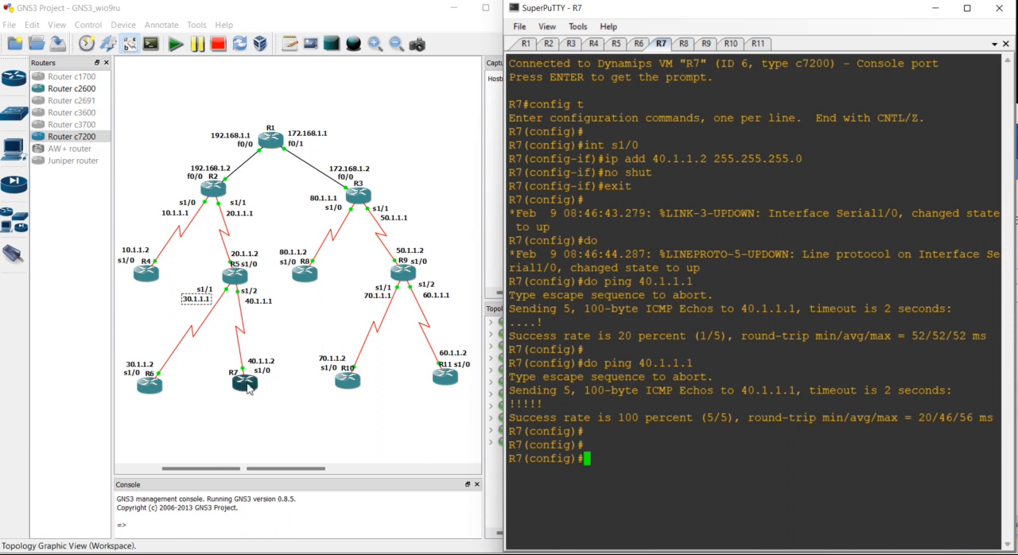
left_click(249, 389)
left_click(261, 365)
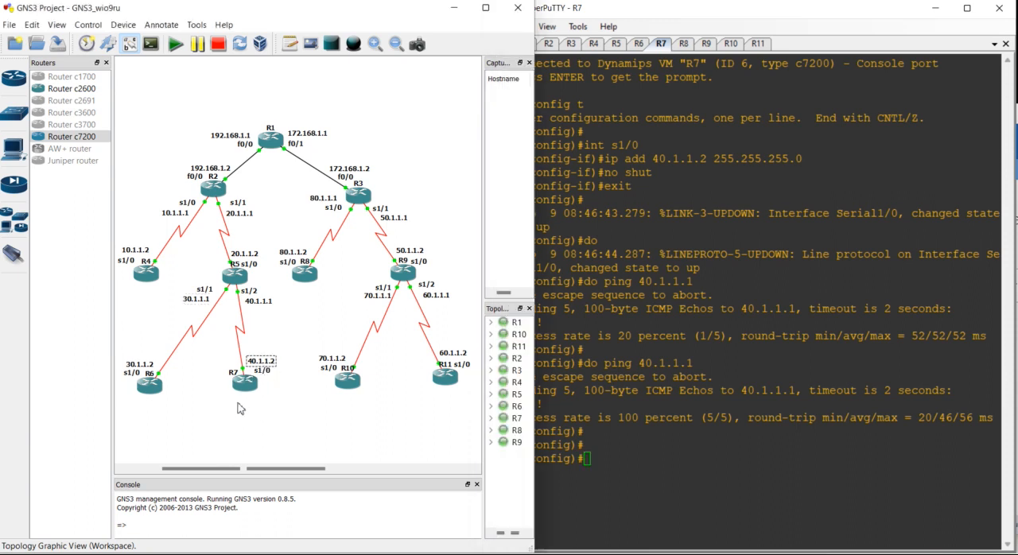
left_click(252, 304)
left_click(589, 421)
key("Return")
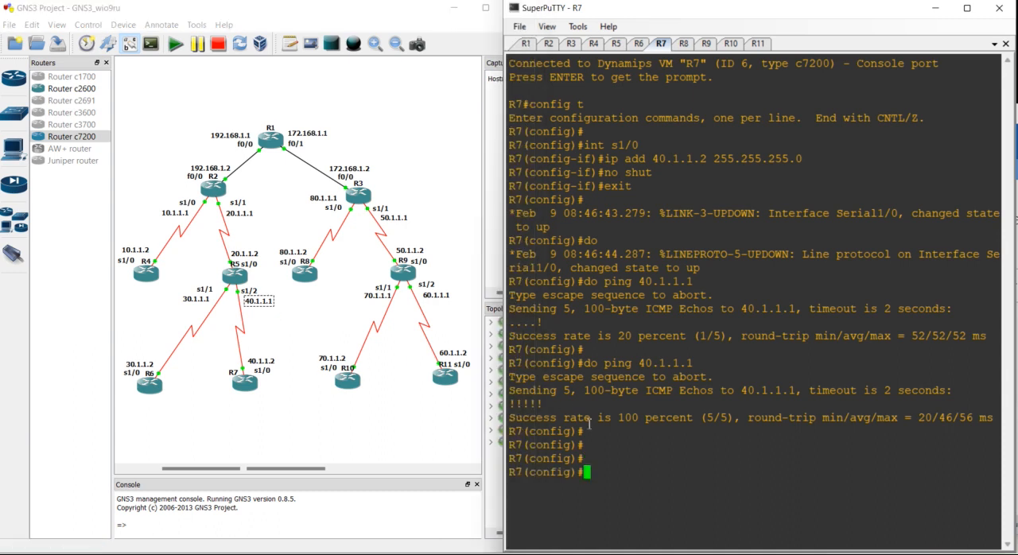
type("ip route 10.1.1.0 2")
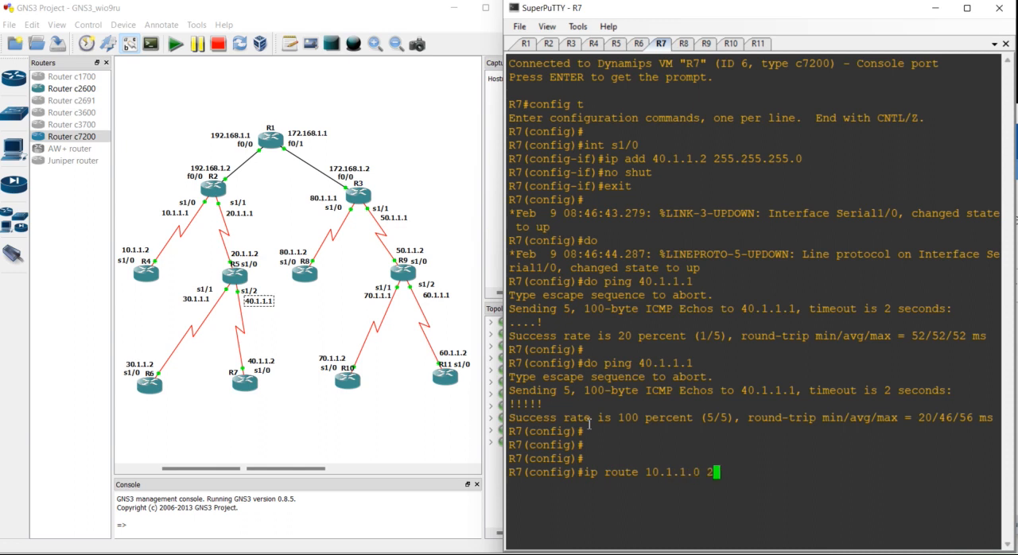
type("55.255.255.0 40.")
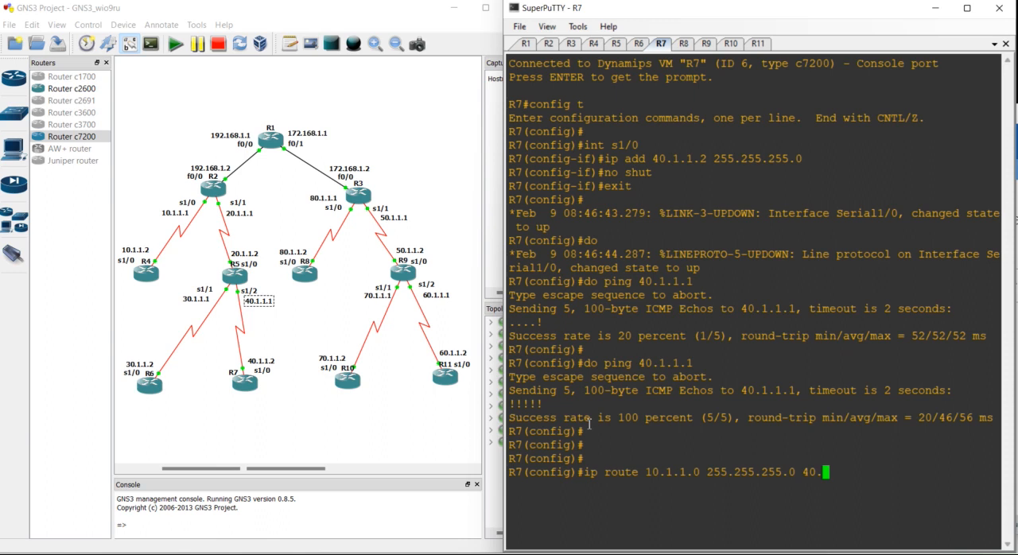
type("1.1.1")
key("Return")
key("Return")
- Add a static route on R7 to 20.1.1.0 255.255.255.0 through 40.1.1.1
key("Up")
key("Left")
key("Left")
key("Left")
key("Left")
key("Left")
- Add a static route on R7 to 30.1.1.0 255.255.255.0 through 40.1.1.1
key("Left")
key("Left")
key("Left")
key("Left")
key("Left")
key("Left")
key("Left")
key("Left")
key("Left")
key("Left")
key("Left")
key("Left")
key("Left")
key("Left")
key("Left")
key("Left")
key("Left")
key("Left")
key("Left")
key("Left")
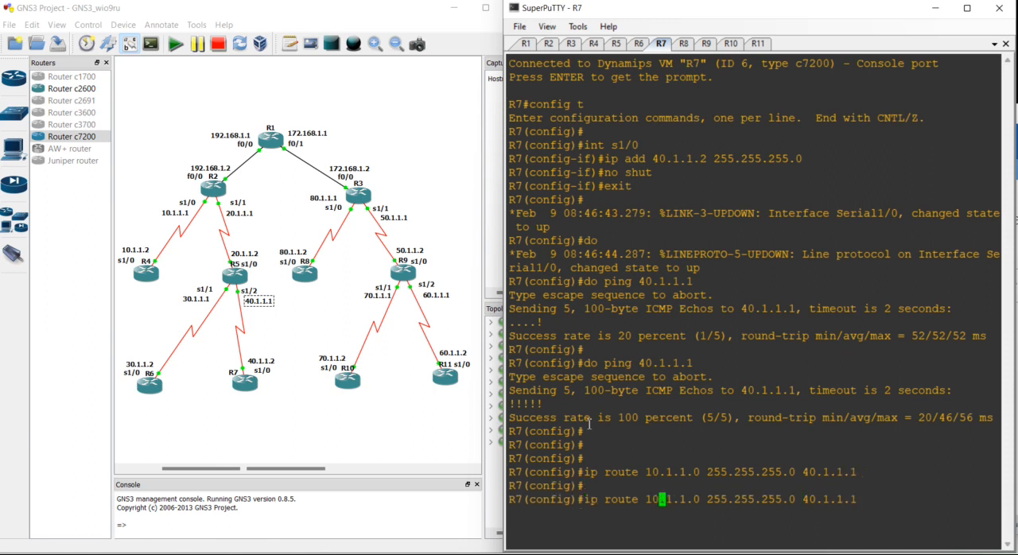
key("BackSpace")
type("2")
key("Return")
key("Return")
key("Up")
key("Left")
key("Left")
key("Left")
key("Left")
key("Left")
key("Left")
key("Left")
key("Left")
key("Left")
key("Left")
key("Left")
key("Left")
key("Left")
key("Left")
key("Left")
key("Left")
key("Left")
key("Left")
key("Left")
key("Left")
key("Left")
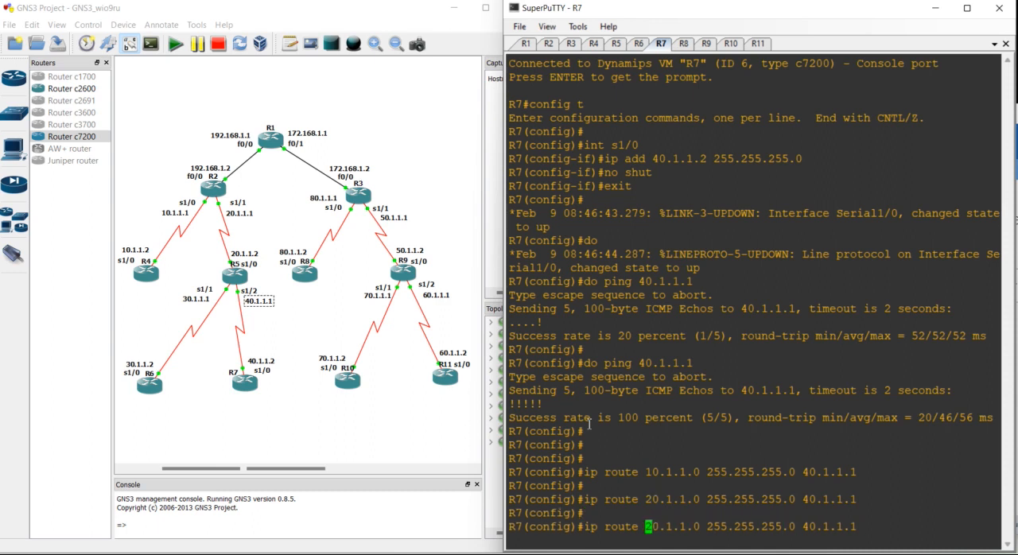
key("BackSpace")
type("3")
key("Return")
key("Return")
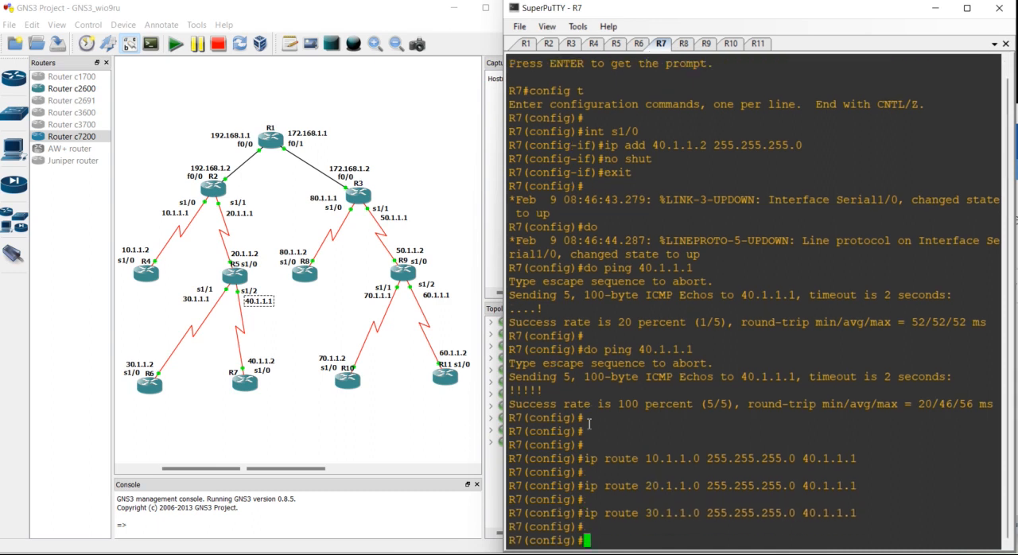
- Add a static route on R7 to 50.1.1.0 255.255.255.0 through 40.1.1.1
key("Up")
key("Left")
key("Left")
key("Left")
key("Left")
key("Left")
key("Left")
key("Left")
key("Left")
key("Left")
key("Left")
key("Left")
key("Left")
key("Left")
key("Left")
key("Left")
key("Left")
key("Left")
key("Left")
key("Left")
key("Left")
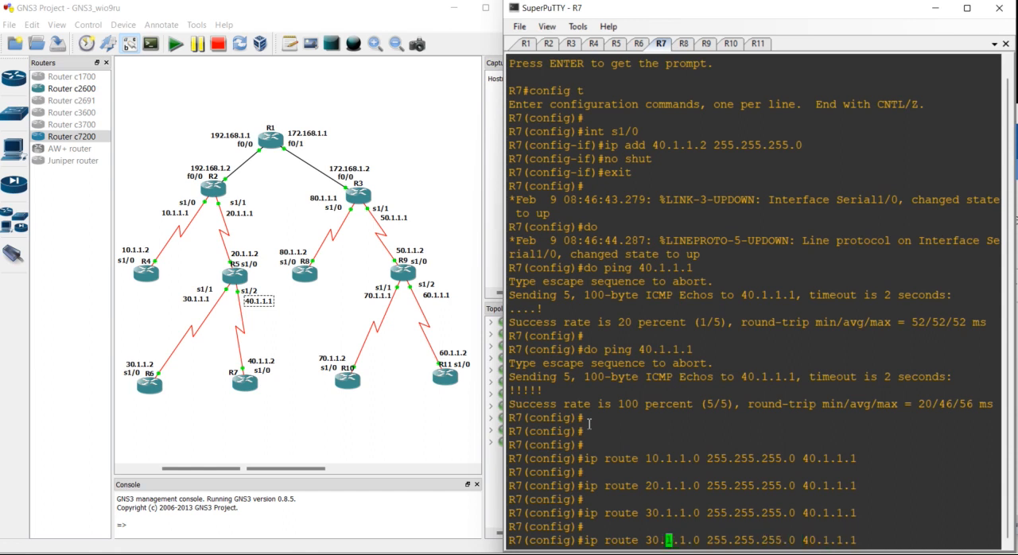
key("BackSpace")
type("5")
key("Return")
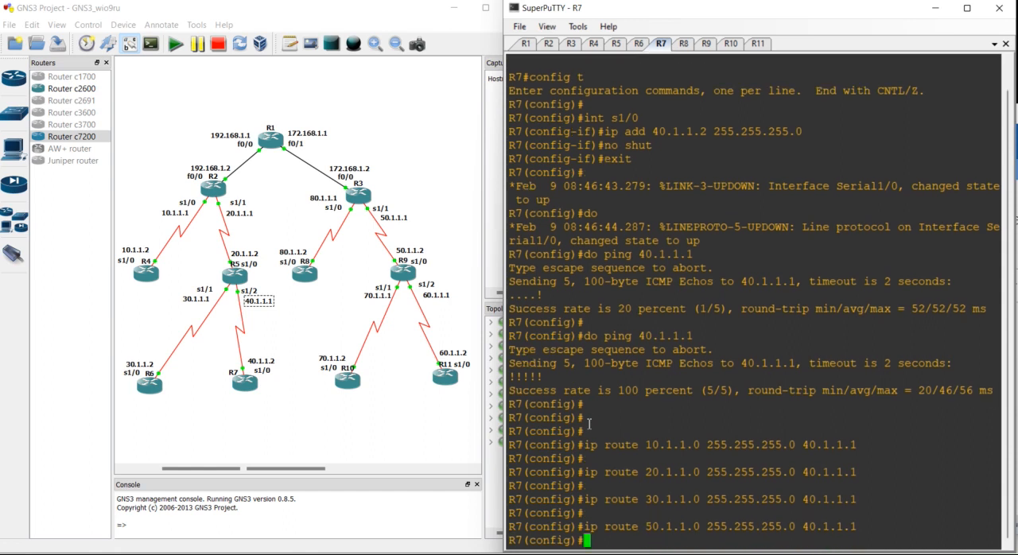
key("Return")
- Add a static route on R7 to 60.1.1.0 255.255.255.0 through 40.1.1.1
key("Up")
key("Left")
key("Left")
key("Left")
key("Left")
key("Left")
key("Left")
key("Left")
key("Left")
key("Left")
key("Left")
key("Left")
key("Left")
key("Left")
key("Left")
key("Left")
key("Left")
key("Left")
key("Left")
key("Left")
key("Left")
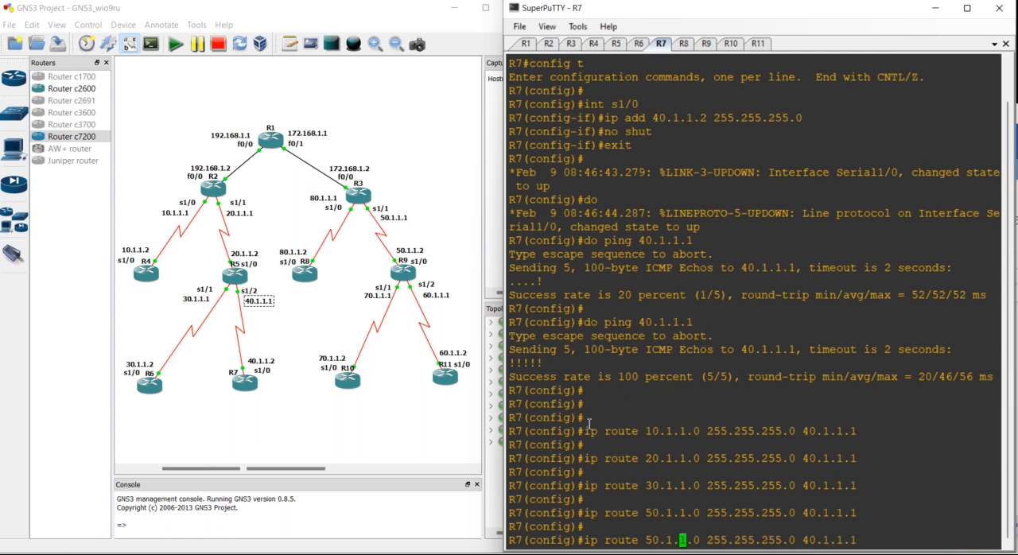
key("BackSpace")
type("6")
key("Return")
key("Return")
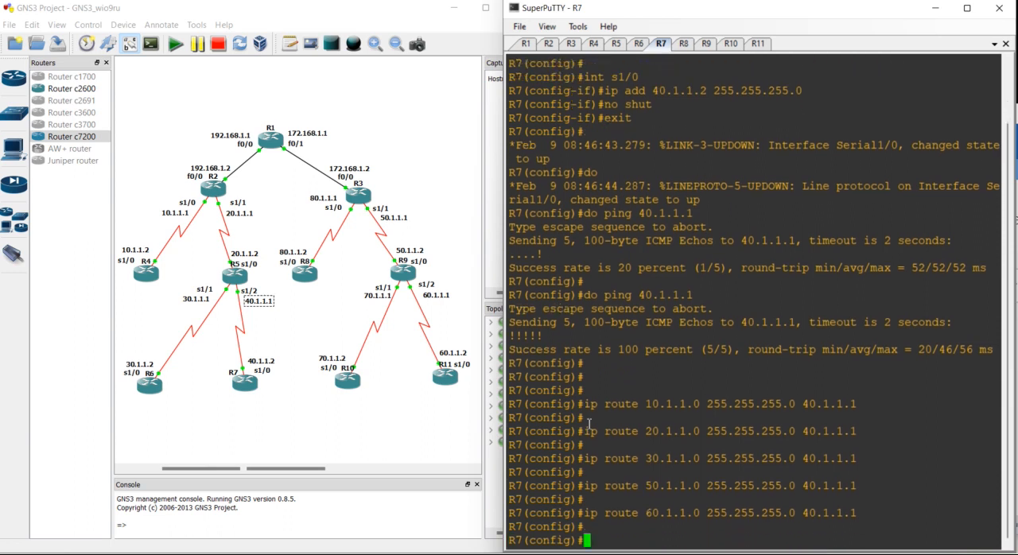
- Add a static route on R7 to 70.1.1.0 255.255.255.0 through 40.1.1.1
key("Up")
key("Left")
- Add a static route on R7 to 80.1.1.0 255.255.255.0 through 40.1.1.1
key("Left")
key("Left")
key("Left")
key("Left")
key("Left")
key("Left")
key("Left")
key("Left")
key("Left")
key("Left")
key("Left")
key("Left")
key("Left")
key("Left")
key("Left")
key("Left")
key("Left")
key("Left")
key("Left")
key("Left")
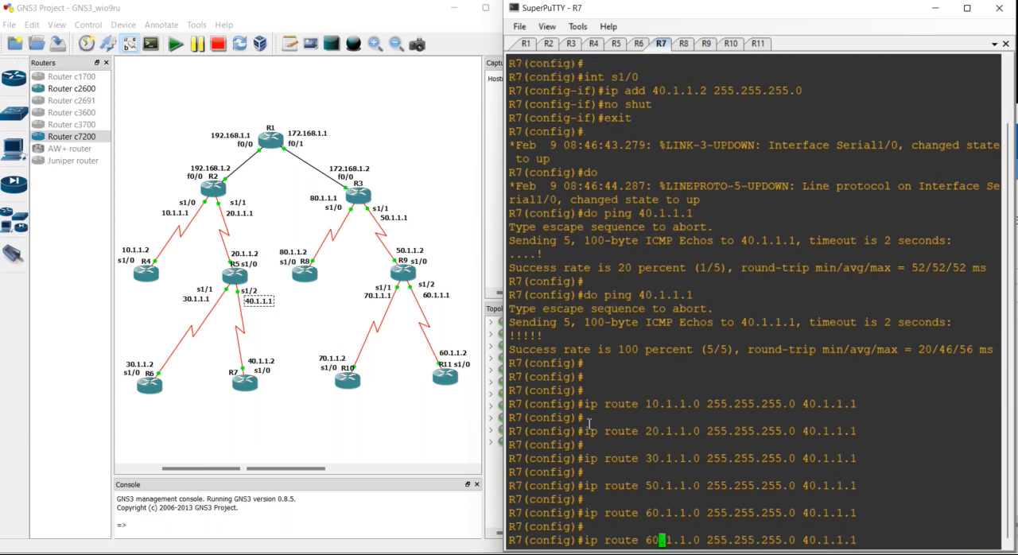
key("BackSpace")
type("7")
key("Return")
key("Return")
key("Up")
key("Left")
key("Left")
key("Left")
key("Left")
key("Left")
key("Left")
key("Left")
key("Left")
key("Left")
key("Left")
key("Left")
key("Left")
key("Left")
key("Left")
key("Left")
key("Left")
key("Left")
key("Left")
key("Left")
key("Left")
key("Left")
key("Left")
key("Left")
key("Left")
key("Left")
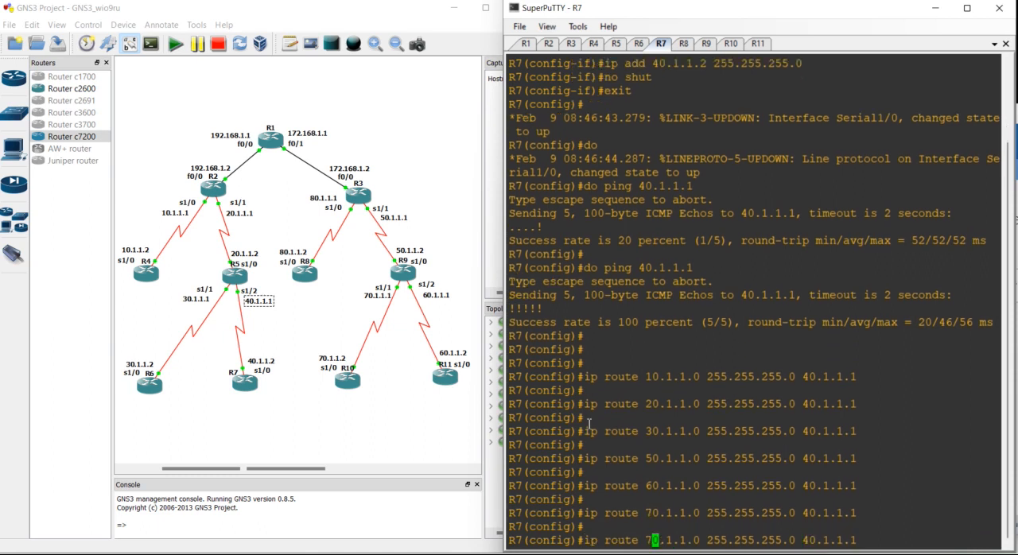
key("BackSpace")
type("8")
key("Return")
key("Return")
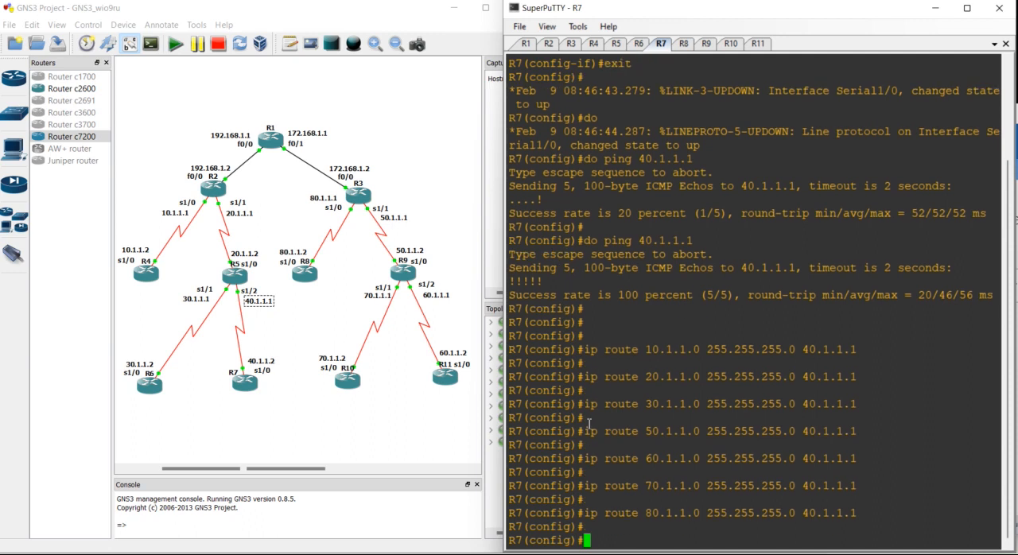
- Add a static route on R7 to 192.168.1.0 255.255.255.0 through 40.1.1.1
key("Up")
key("Left")
key("Left")
key("Left")
key("Left")
key("Left")
key("Left")
key("Left")
key("Left")
key("Left")
key("Left")
key("Left")
key("Left")
key("Left")
key("Left")
key("Left")
key("Left")
key("Left")
key("Left")
key("Left")
key("Left")
key("Right")
key("Right")
key("Right")
key("Right")
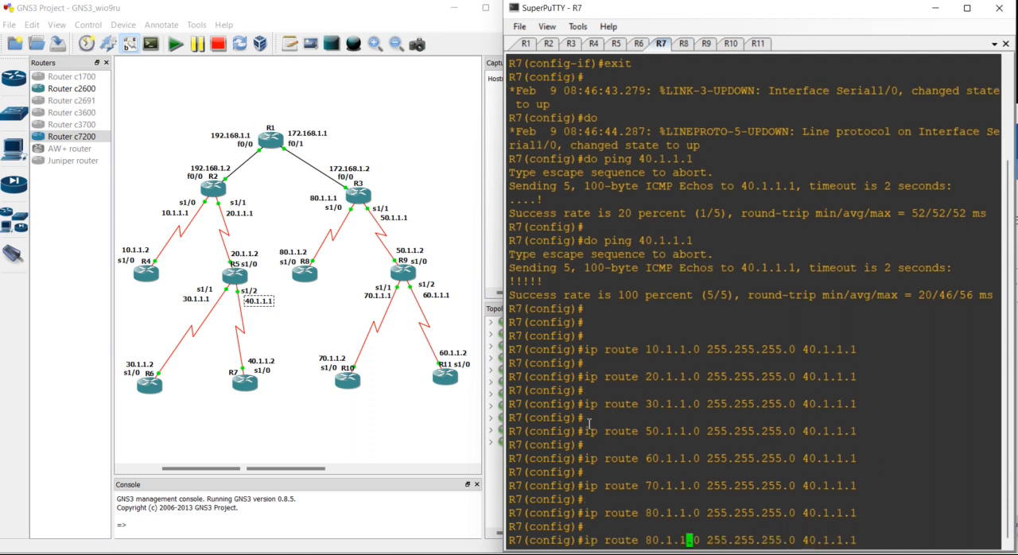
key("BackSpace")
key("BackSpace")
key("BackSpace")
key("BackSpace")
key("BackSpace")
key("BackSpace")
key("BackSpace")
type("192.168.1.")
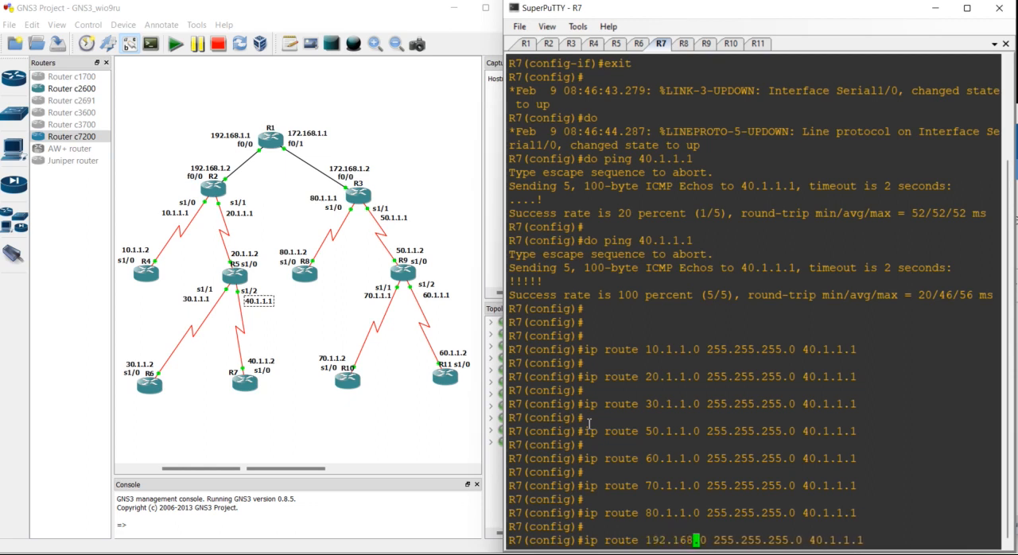
key("Return")
key("Return")
- Add a static route on R7 to 172.168.1.0 255.255.255.0 through 40.1.1.1
key("Up")
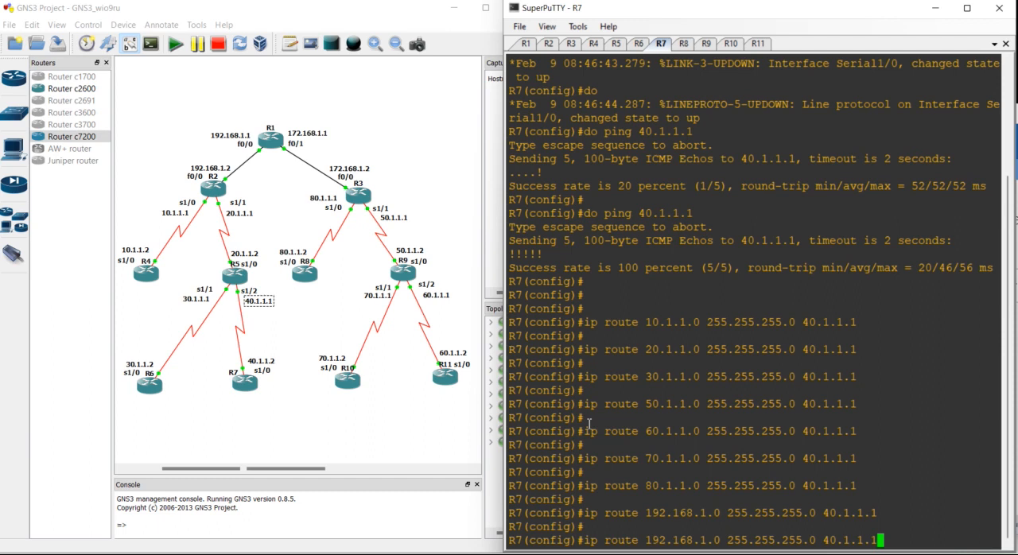
key("Left")
key("Left")
key("Left")
key("Left")
key("Left")
key("Left")
key("Left")
key("Left")
key("Left")
key("Left")
key("Left")
key("Left")
key("Left")
key("Left")
key("Left")
key("Left")
key("Left")
key("Left")
key("Left")
key("Left")
key("BackSpace")
type("7")
key("Return")
key("Return")
key("Return")
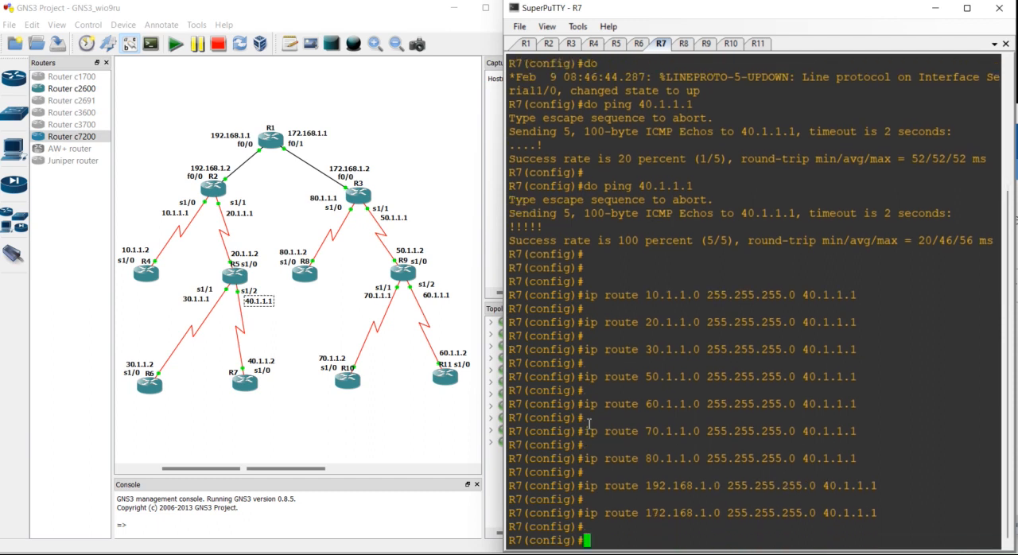
- Switch to R8's console and add a static route to 10.1.1.0 255.255.255.0 through 80.1.1.1
left_click(683, 44)
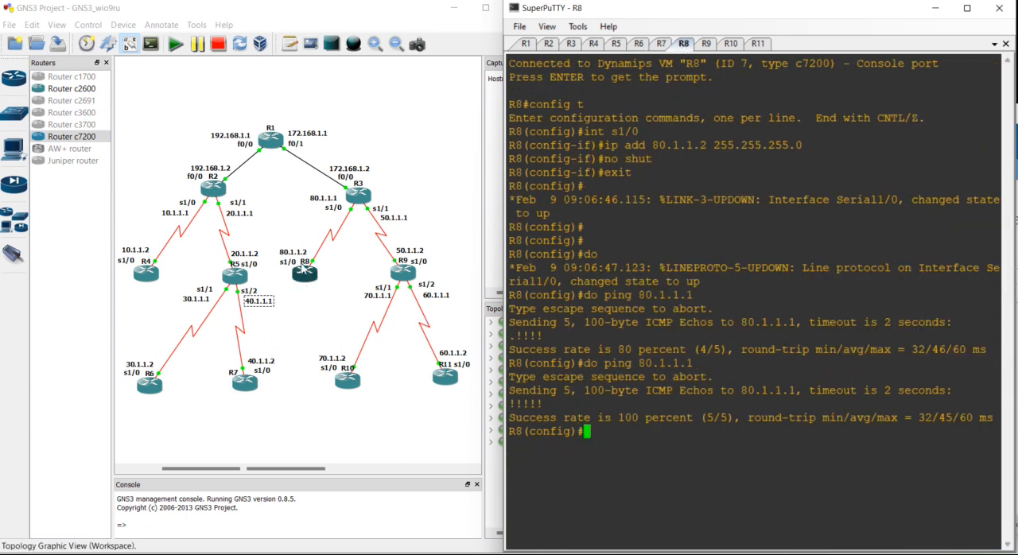
left_click(298, 254)
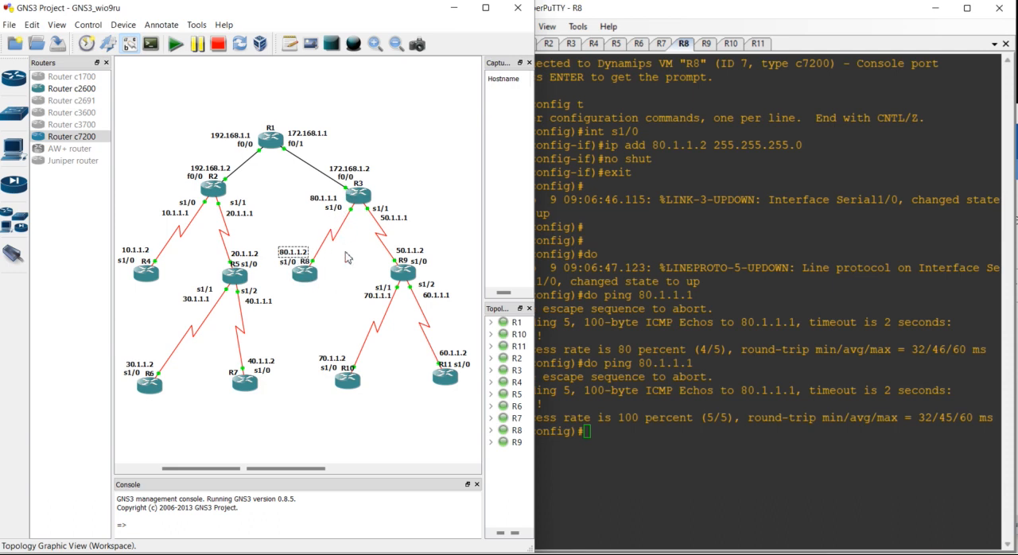
left_click(322, 199)
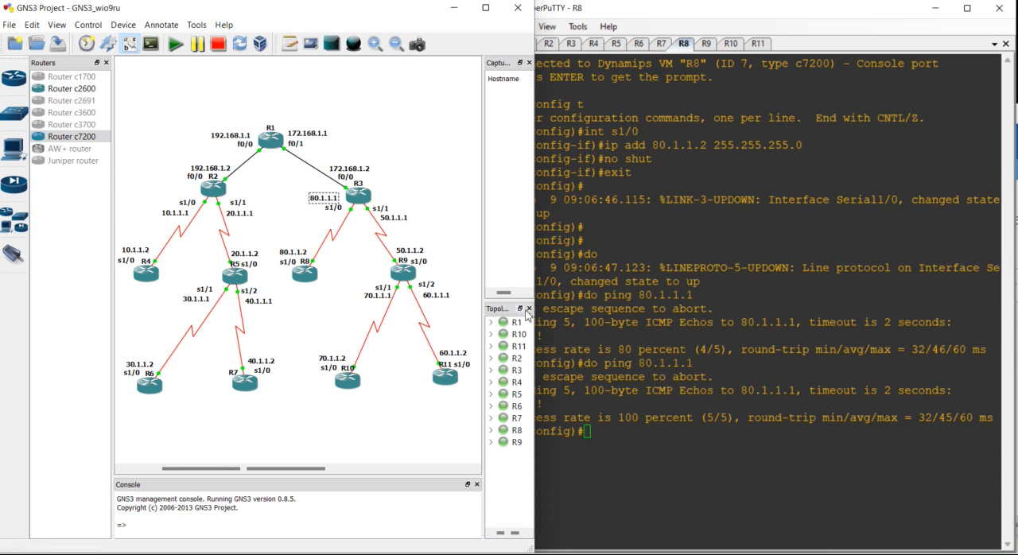
left_click(625, 391)
key("Return")
key("Return")
type("ip route ")
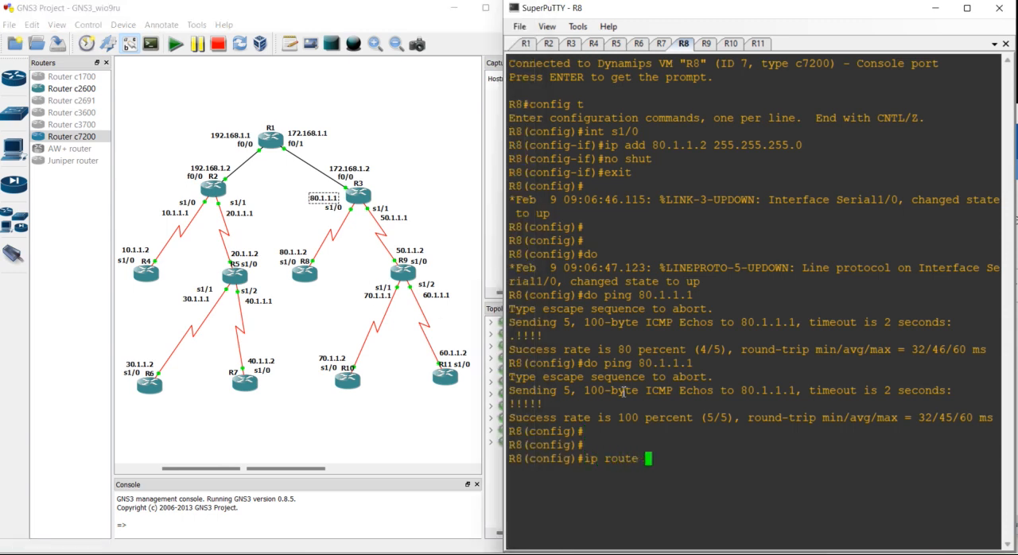
type("10.1.1.0 255.255.2")
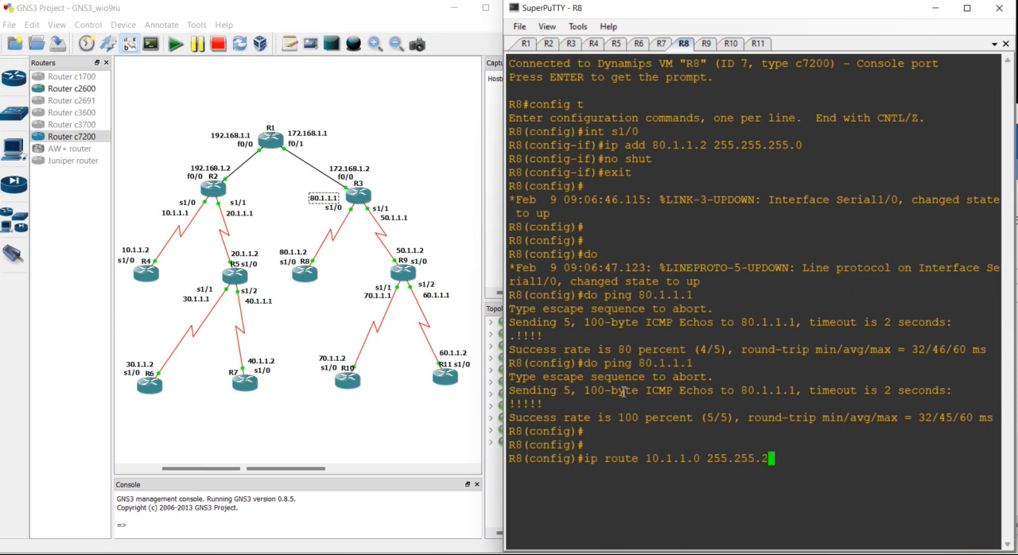
type("55.0 80.1.1.1")
key("Return")
- Add a static route on R8 to 20.1.1.0 255.255.255.0 through 80.1.1.1
key("Up")
key("Left")
key("Left")
key("Left")
key("Left")
key("Left")
key("Left")
key("Left")
key("Left")
key("Left")
key("Left")
key("Left")
key("Left")
key("Left")
key("Left")
key("Left")
key("Left")
key("Left")
key("Left")
key("Left")
key("Left")
key("Left")
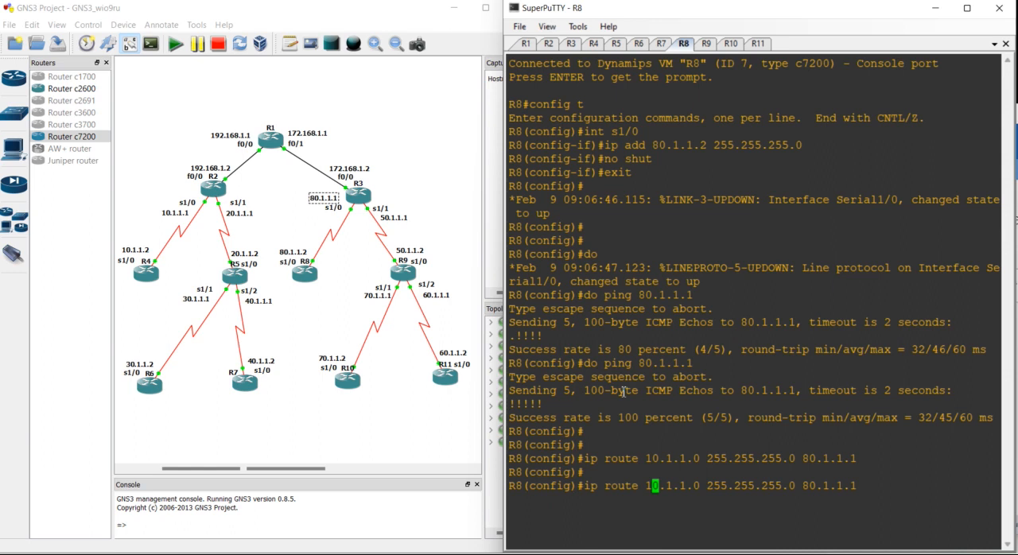
key("BackSpace")
type("2")
key("Return")
key("Return")
- Add a static route on R8 to 30.1.1.0 255.255.255.0 through 80.1.1.1
key("Up")
key("Left")
key("Left")
key("Left")
key("Left")
key("Left")
key("Left")
key("Left")
key("Left")
key("Left")
- Add a static route on R8 to 40.1.1.0 255.255.255.0 through 80.1.1.1
key("Left")
key("Left")
key("Left")
key("Left")
key("Left")
key("Left")
key("Left")
key("Left")
key("Left")
key("Left")
key("Left")
key("Left")
key("Left")
key("Left")
key("Left")
key("Left")
key("Left")
key("Left")
key("Left")
key("Left")
key("Right")
key("Right")
key("BackSpace")
type("3")
key("Return")
key("Return")
key("Up")
- Add a static route on R8 to 50.1.1.0 255.255.255.0 through 80.1.1.1
key("Left")
key("Left")
key("Left")
key("Left")
key("Left")
key("Left")
key("Left")
key("Left")
key("Left")
key("Left")
key("Left")
key("Left")
key("Left")
key("Left")
key("Left")
key("Left")
key("Left")
key("Left")
key("Left")
key("Left")
key("BackSpace")
type("4")
key("Return")
key("Return")
key("Up")
key("Left")
key("Left")
key("Left")
key("Left")
key("Left")
key("Left")
key("Left")
key("Left")
key("Left")
key("Left")
key("Left")
key("Left")
key("Left")
key("Left")
key("Left")
key("Left")
key("Left")
key("Left")
key("Left")
key("Left")
key("Delete")
type("5")
key("Return")
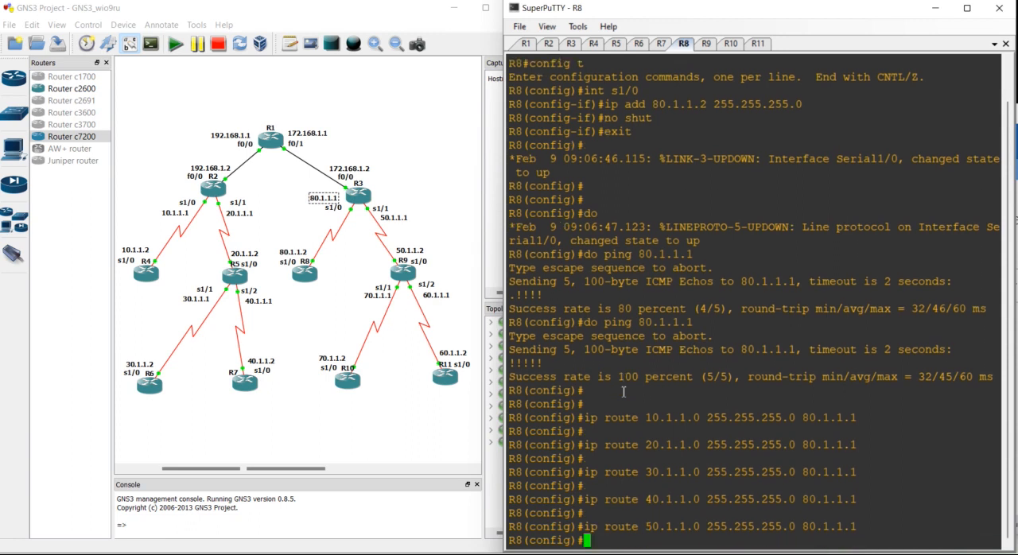
- Add a static route on R8 to 60.1.1.0 255.255.255.0 through 80.1.1.1
key("Return")
key("Up")
key("Left")
key("Left")
key("Left")
key("Left")
key("Left")
key("Left")
key("Left")
key("Left")
key("Left")
key("Left")
key("Left")
key("Left")
key("Left")
key("Left")
key("Left")
key("Left")
key("Left")
key("Left")
key("Left")
key("Left")
key("Left")
key("Left")
key("Left")
key("Left")
key("Left")
key("Left")
key("Left")
key("Left")
key("Left")
key("Left")
key("Left")
key("Delete")
type("6")
key("Return")
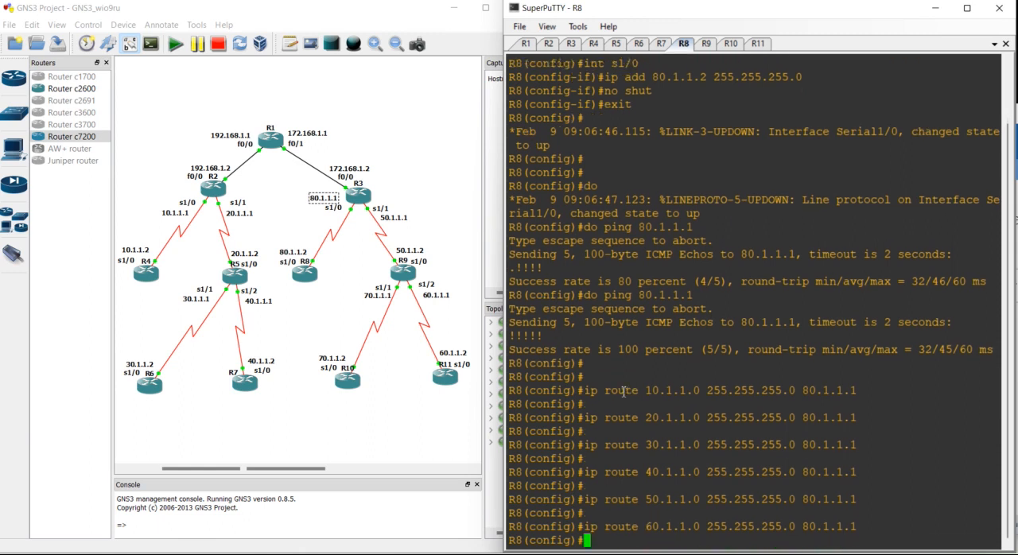
- Add a static route on R8 to 70.1.1.0 255.255.255.0 through 80.1.1.1
key("Return")
key("Up")
key("Left")
key("Left")
key("Left")
key("Left")
key("Left")
key("Left")
key("Left")
key("Left")
key("Left")
key("Left")
key("Left")
key("Left")
key("Left")
key("Left")
key("Left")
key("Left")
key("Left")
key("Left")
key("Left")
key("Left")
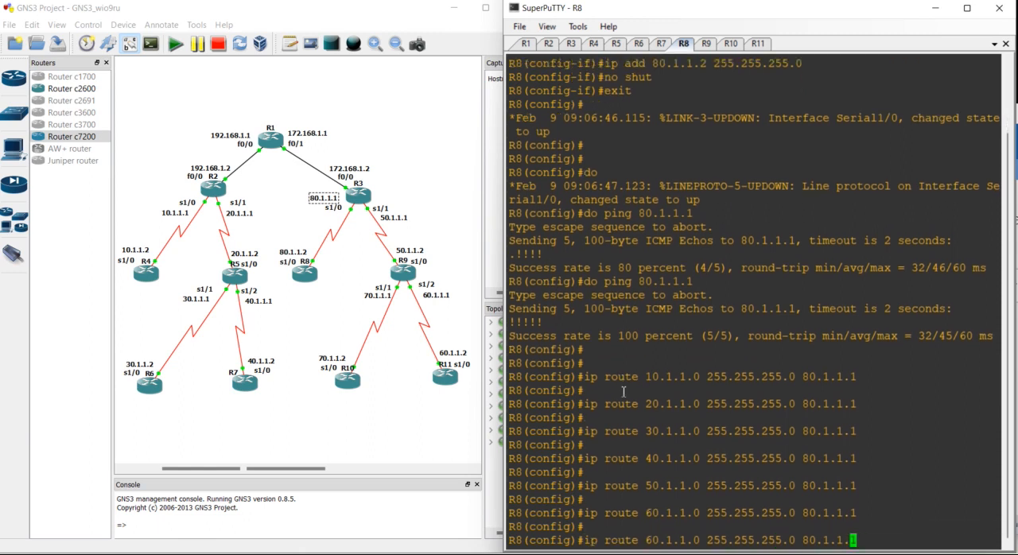
key("Left")
key("Left")
key("Left")
key("Left")
key("Delete")
type("7")
key("Return")
key("Return")
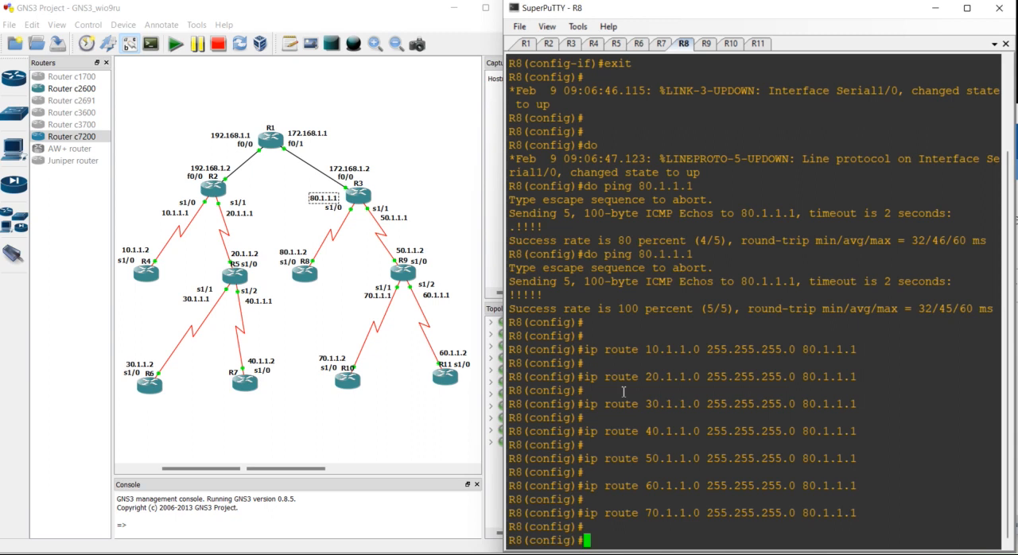
- Add a static route on R8 to 192.168.1.0 255.255.255.0 through 80.1.1.1
key("Up")
key("Left")
key("Left")
key("Left")
key("Left")
key("Left")
key("Left")
key("Left")
key("Left")
key("Left")
key("Left")
key("Left")
key("Left")
key("Left")
key("Left")
key("Left")
key("Left")
key("Left")
key("Left")
key("Left")
key("Left")
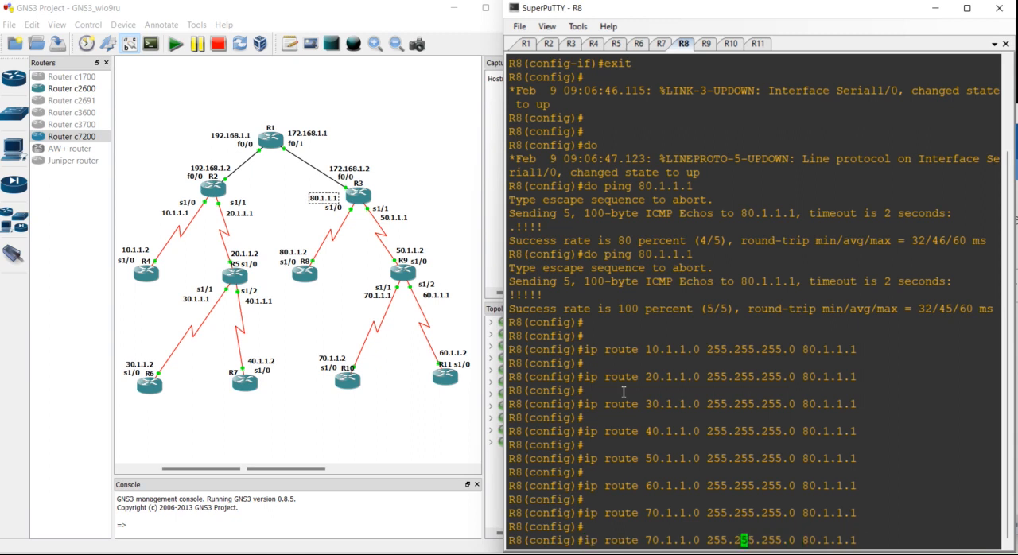
key("Left")
key("Left")
key("BackSpace")
key("BackSpace")
key("BackSpace")
key("BackSpace")
key("BackSpace")
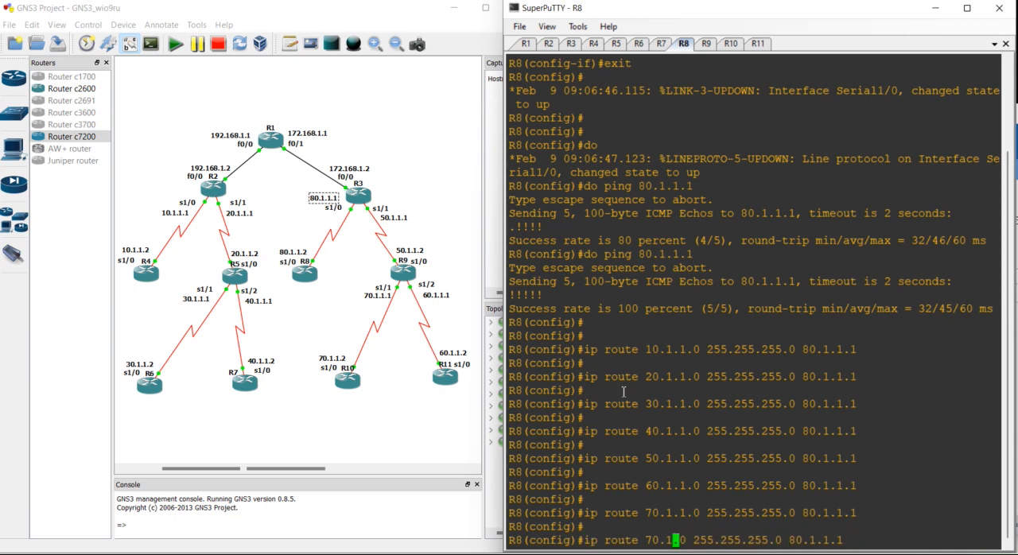
type("192.168.1")
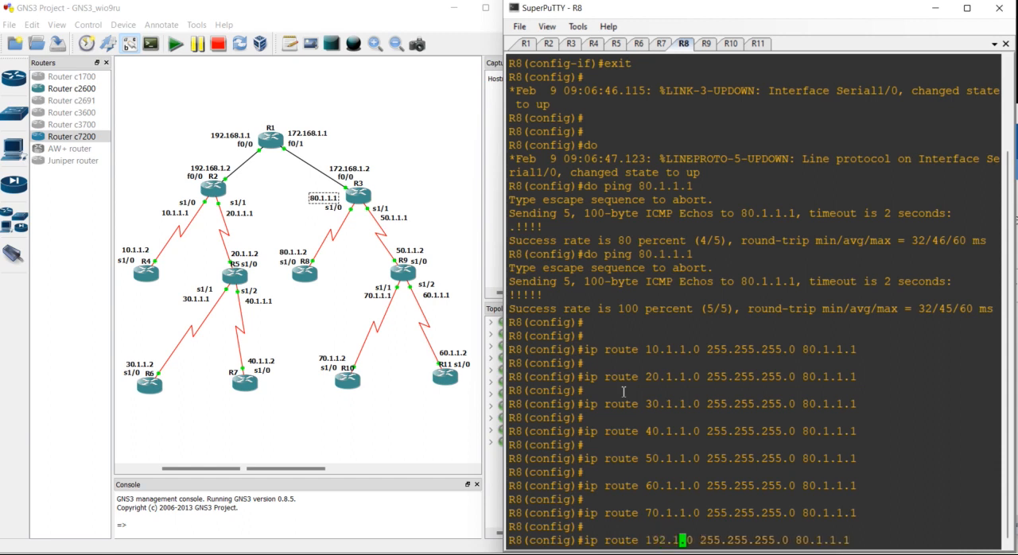
key("Return")
- Add a static route on R8 to 172.168.1.0 255.255.255.0 through 80.1.1.1
key("Up")
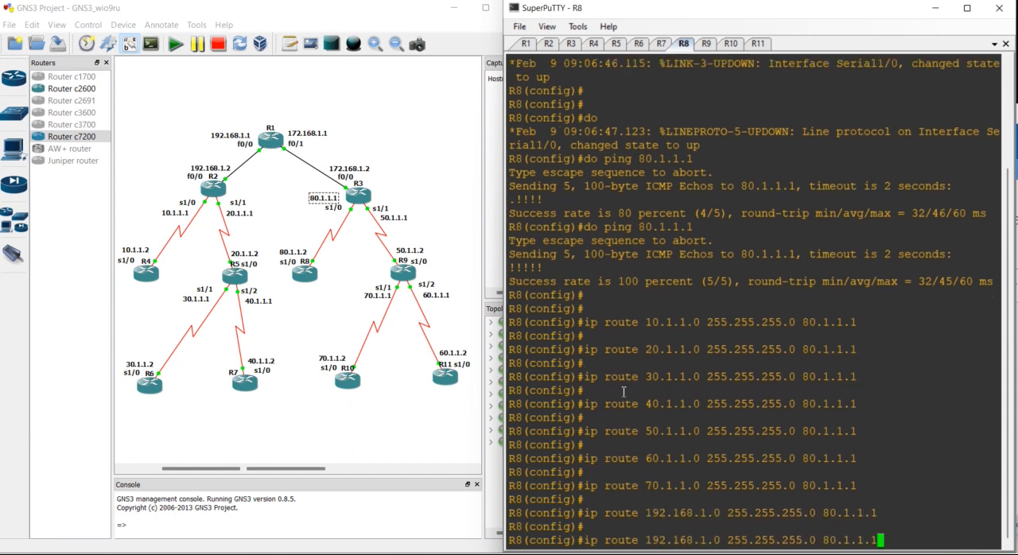
key("Left")
key("Left")
key("Left")
key("Left")
key("Left")
key("Left")
key("Left")
key("Left")
key("Left")
key("Left")
key("Left")
key("Left")
key("Left")
key("Left")
key("Left")
key("Left")
key("Left")
key("Left")
key("Left")
key("Left")
key("BackSpace")
type("7")
key("Return")
key("Return")
key("Return")
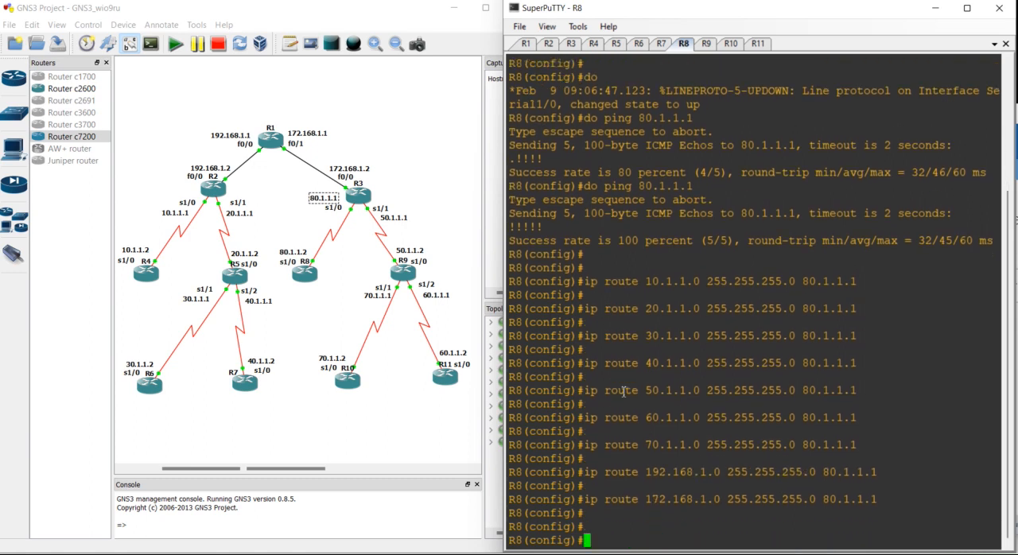
- Switch to R9's console and check R9's interface addresses and R3's address facing it in the topology
left_click(705, 46)
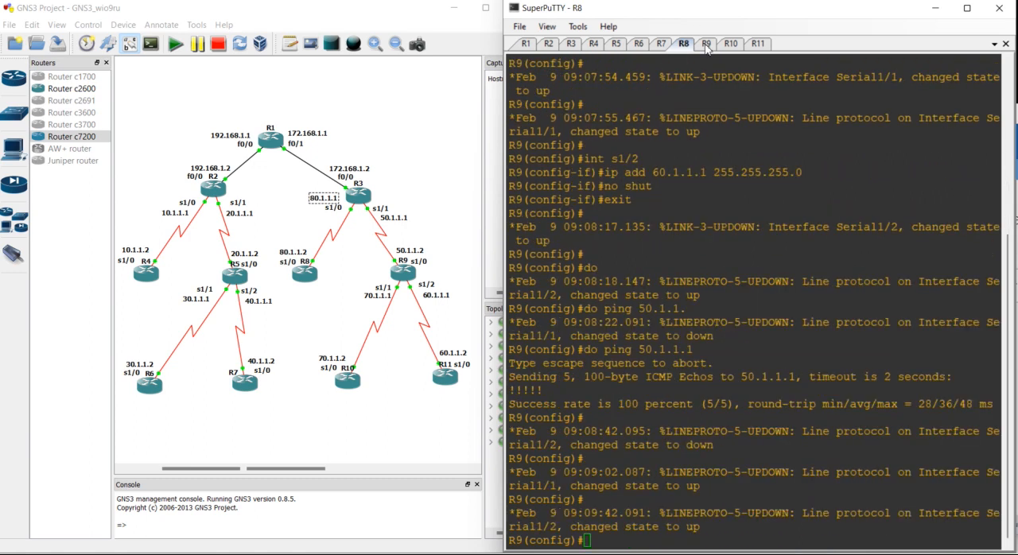
key("Return")
key("Return")
key("Return")
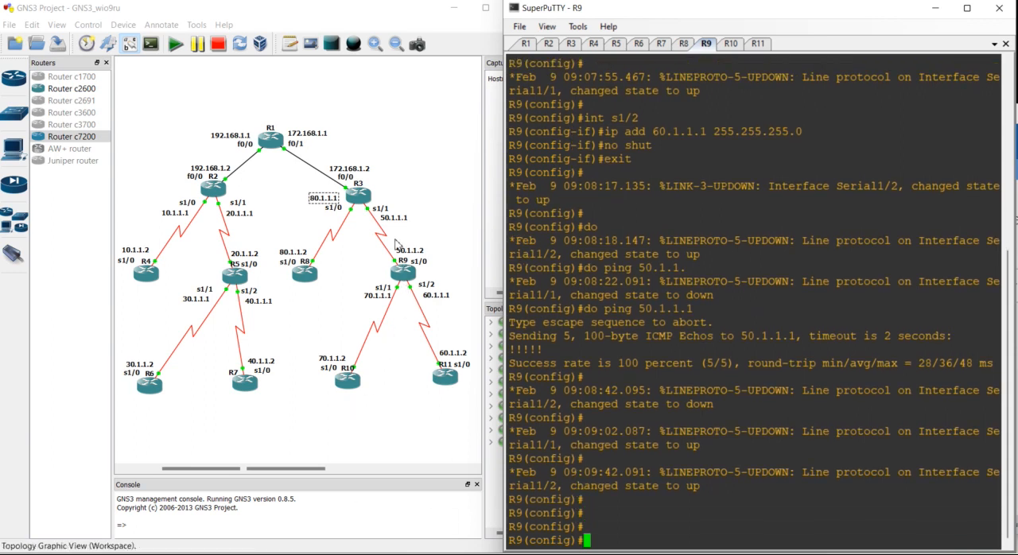
left_click(397, 249)
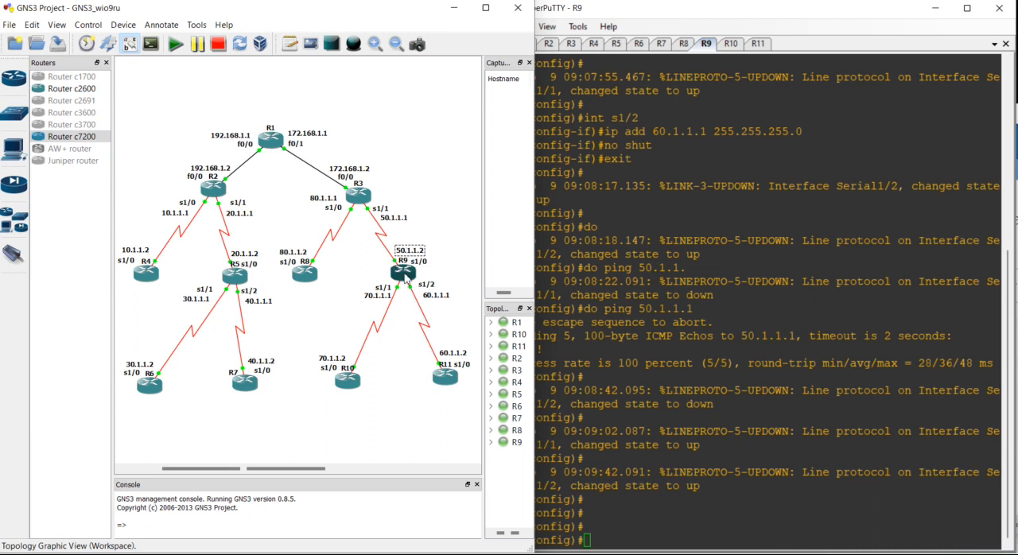
left_click(434, 298)
left_click(389, 300)
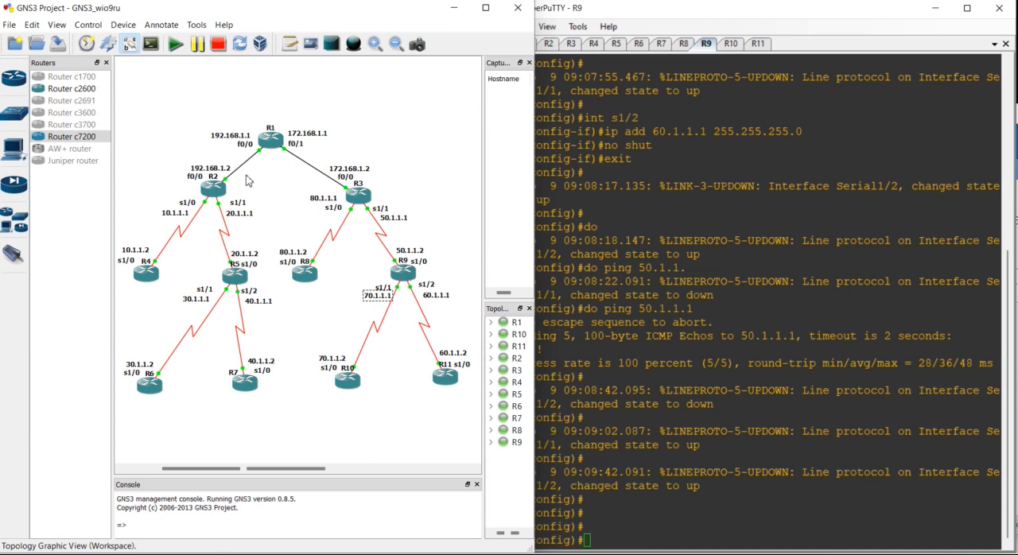
left_click(390, 222)
- Add a static route on R9 to 10.1.1.0 255.255.255.0 through 50.1.1.1
left_click(622, 336)
type("ip rou")
type("10.1.1.0 255.")
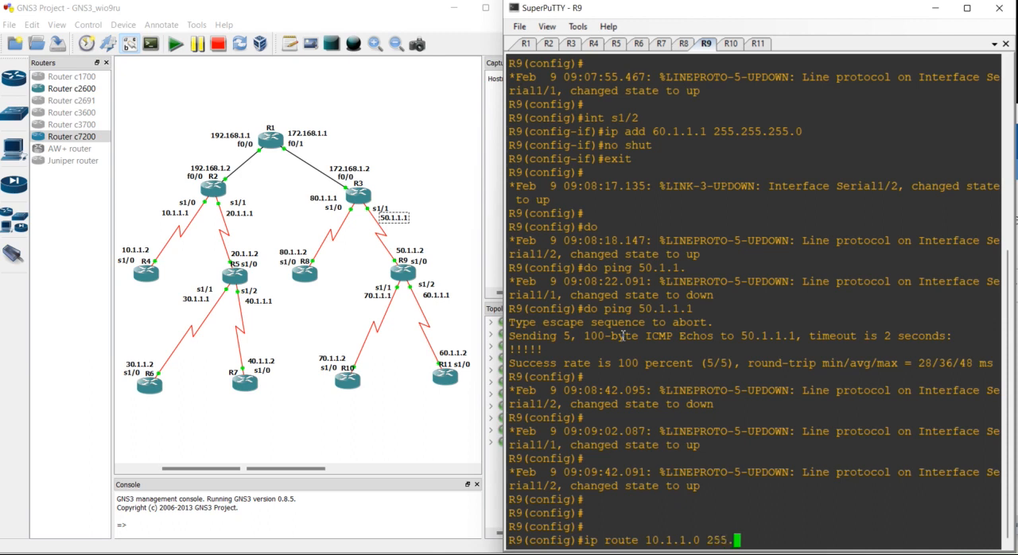
type("255.255.0 50.1.1.1")
key("Return")
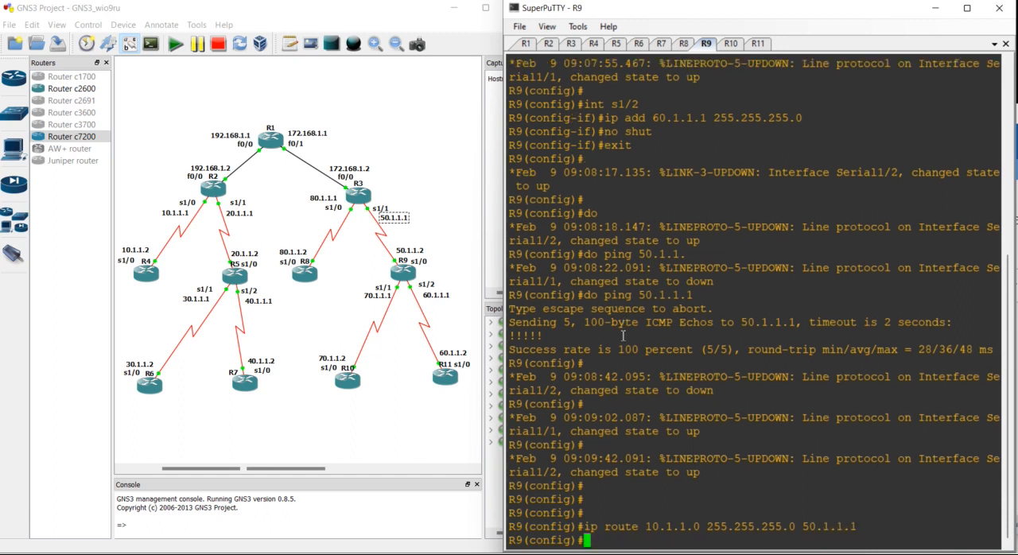
- Add a static route on R9 to 20.1.1.0 255.255.255.0 through 50.1.1.1
key("Return")
key("Up")
key("Left")
key("Left")
key("Left")
key("Left")
key("Left")
key("Left")
key("Left")
key("Left")
key("Left")
key("Left")
key("Left")
key("Left")
key("Left")
key("Left")
key("Left")
key("Left")
key("Left")
key("Left")
- Add a static route on R9 to 30.1.1.0 255.255.255.0 through 50.1.1.1
key("Left")
key("Left")
key("Left")
key("Left")
key("Left")
key("Left")
key("Left")
key("Left")
key("Left")
key("Left")
key("Left")
key("Left")
key("BackSpace")
type("2")
key("Return")
key("Up")
key("Left")
key("Left")
key("Left")
key("Left")
key("Left")
key("Left")
key("Left")
key("Left")
key("Left")
key("Left")
key("Left")
key("Left")
key("Left")
key("Left")
key("Left")
key("Left")
key("Left")
key("Left")
key("Left")
key("Left")
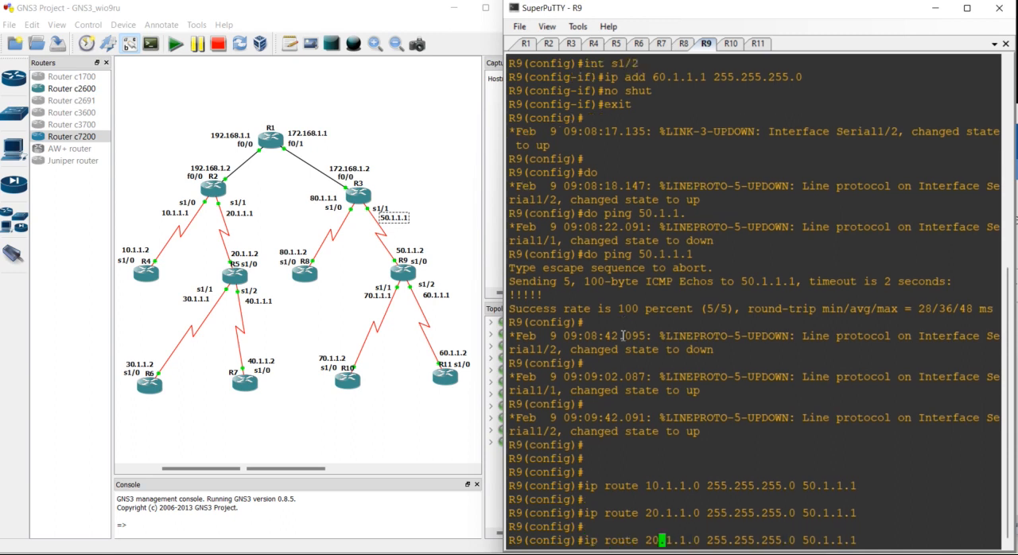
key("BackSpace")
type("3")
key("Return")
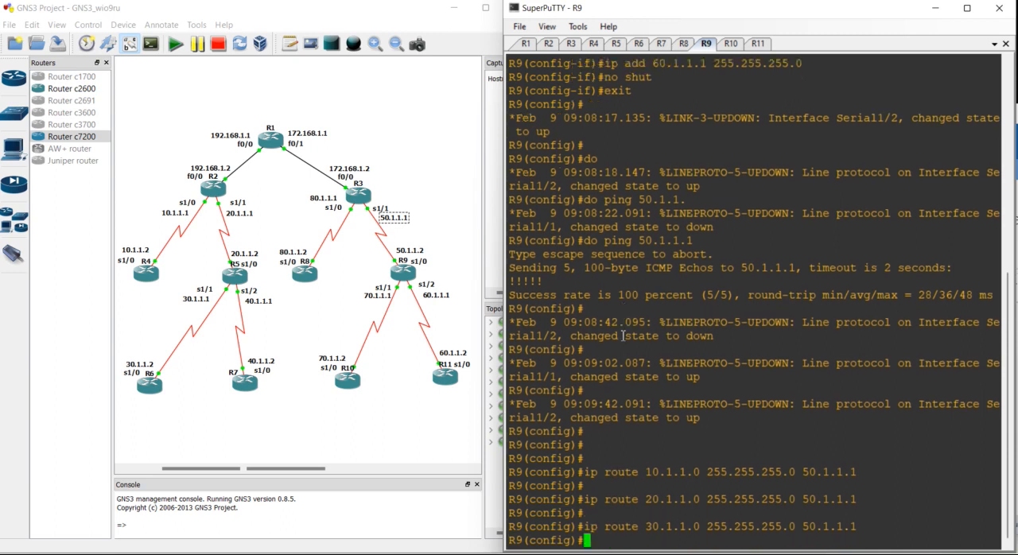
- Add a static route on R9 to 40.1.1.0 255.255.255.0 through 50.1.1.1
key("Up")
key("Left")
key("Left")
key("Left")
key("Left")
key("Left")
key("Left")
key("Left")
key("Left")
key("Left")
key("Left")
key("Left")
key("Left")
key("Left")
key("Left")
key("Left")
key("Left")
key("Left")
key("Left")
key("Left")
key("Left")
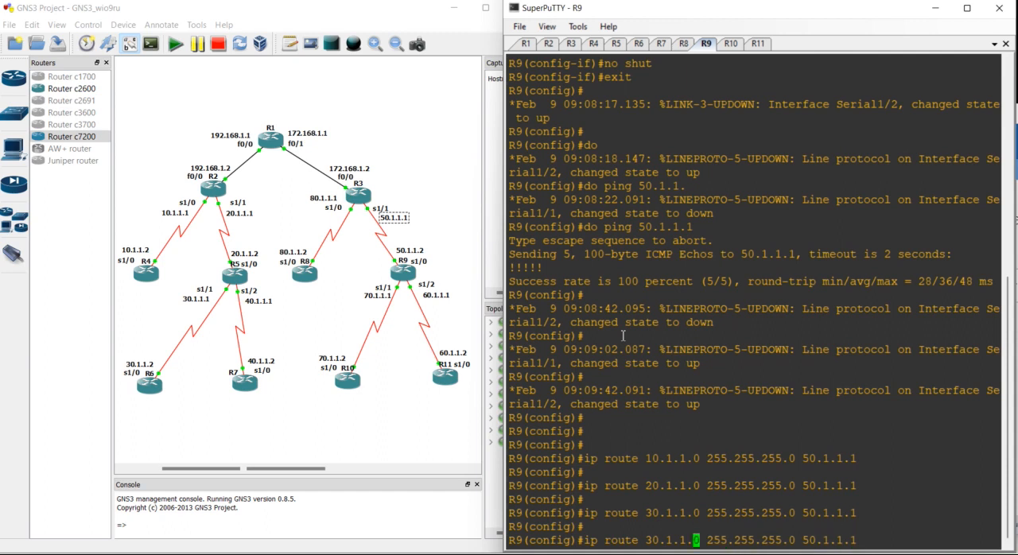
key("BackSpace")
type("4")
key("Return")
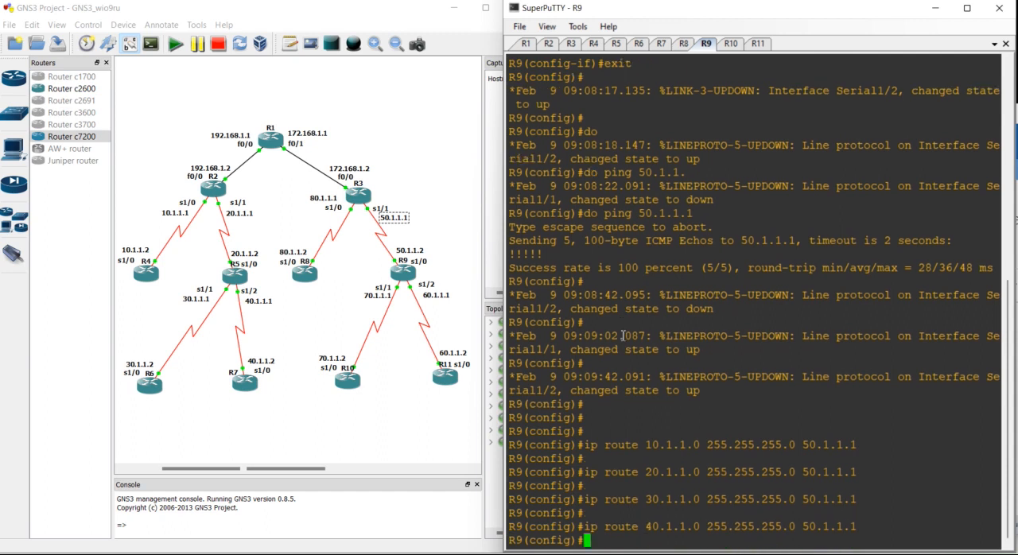
- Add a static route on R9 to 80.1.1.0 255.255.255.0 through 50.1.1.1
key("Up")
key("Left")
key("Left")
key("Left")
key("Left")
key("Left")
key("Left")
key("Left")
key("Left")
key("Left")
key("Left")
key("Left")
key("Left")
key("Left")
key("Left")
key("Left")
key("Left")
key("Left")
key("Left")
key("Left")
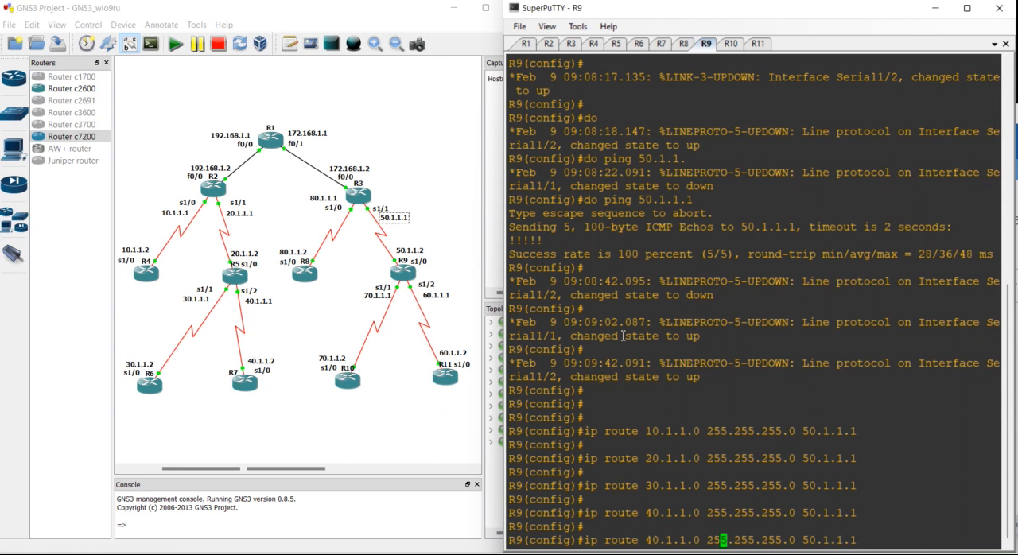
key("Left")
key("Left")
key("Left")
key("Left")
key("Left")
key("Left")
key("Left")
key("Left")
key("Left")
key("BackSpace")
type("8")
key("Return")
- Add a static route on R9 to 192.168.1.0 255.255.255.0 through 50.1.1.1
key("Up")
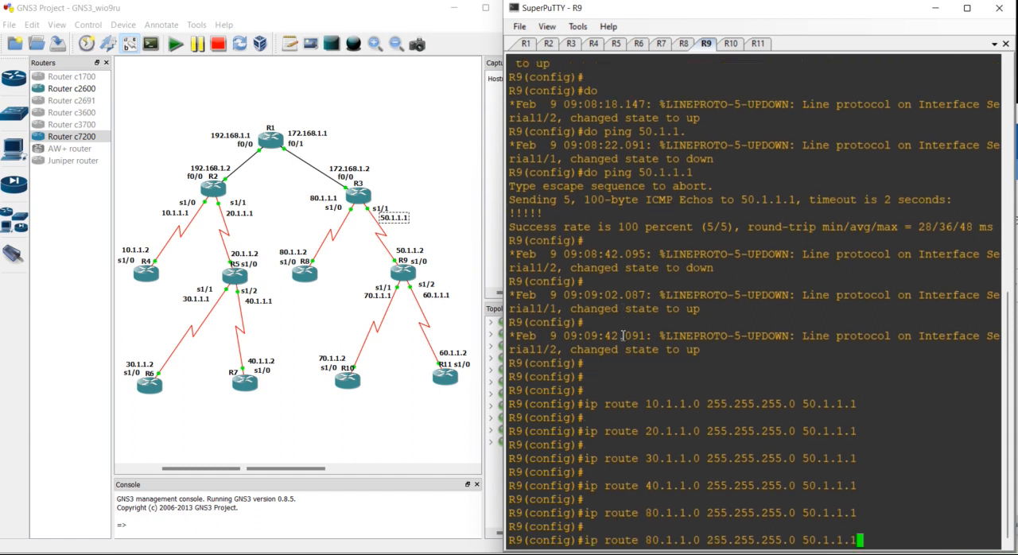
key("Left")
key("Left")
key("Left")
key("Left")
key("Left")
key("Left")
key("Left")
key("Left")
key("Left")
key("Left")
key("Left")
key("Left")
key("Left")
key("Left")
key("Left")
key("Left")
key("Left")
key("Left")
key("Left")
key("Left")
key("BackSpace")
key("BackSpace")
key("BackSpace")
key("BackSpace")
key("BackSpace")
key("BackSpace")
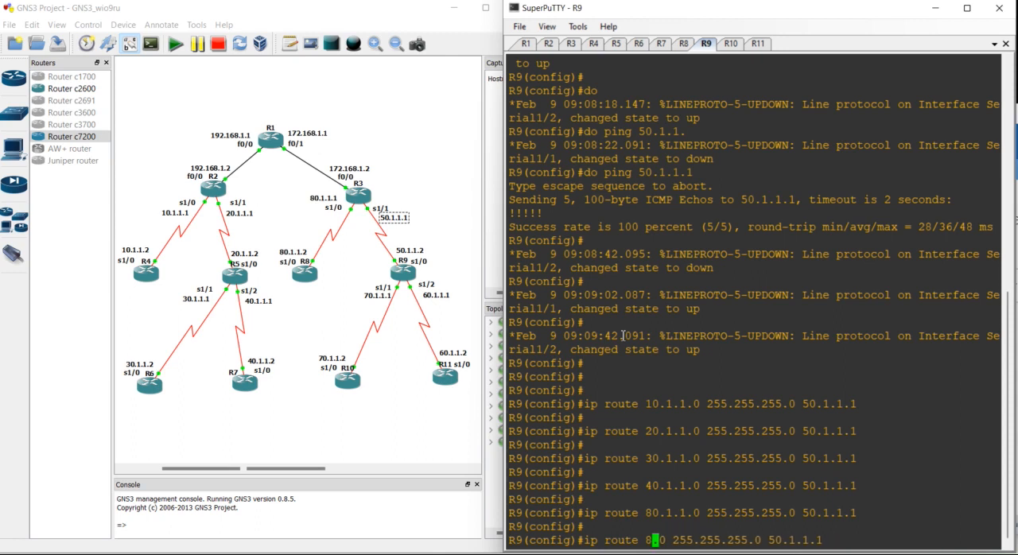
type("192.168.1")
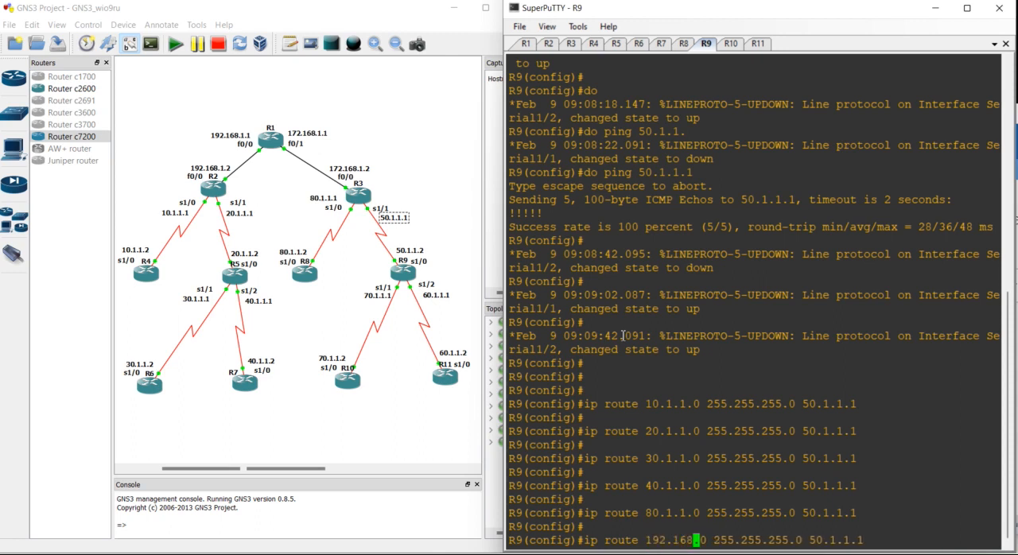
key("Return")
- Add a static route on R9 to 172.168.1.0 255.255.255.0 through 50.1.1.1
key("Up")
key("Left")
key("Left")
key("Left")
key("Left")
key("Left")
key("Left")
key("Left")
key("Left")
key("Left")
key("Left")
key("Left")
key("Left")
key("Left")
key("Left")
key("Left")
key("Left")
key("Left")
key("Left")
key("Left")
key("Left")
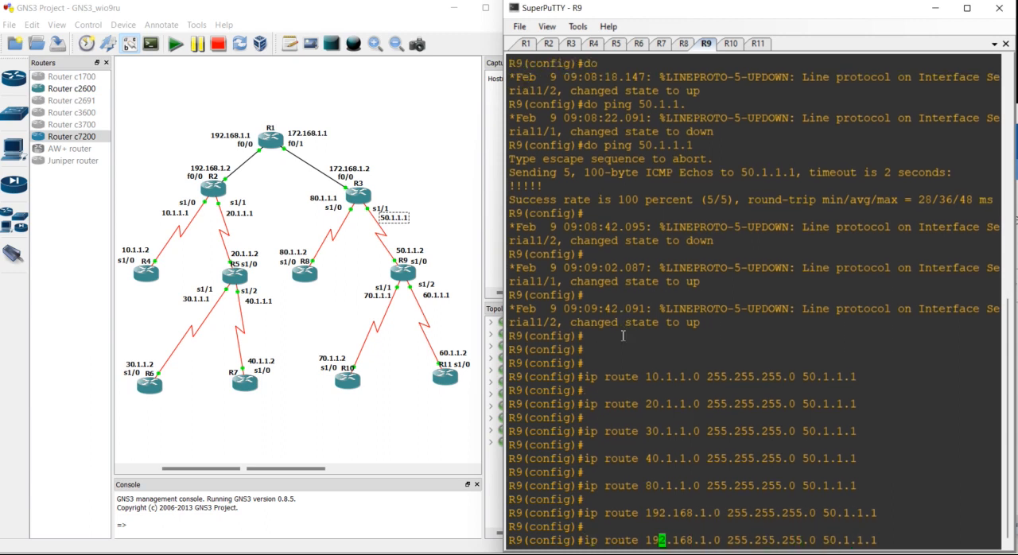
key("BackSpace")
type("7")
key("Return")
key("Return")
key("Return")
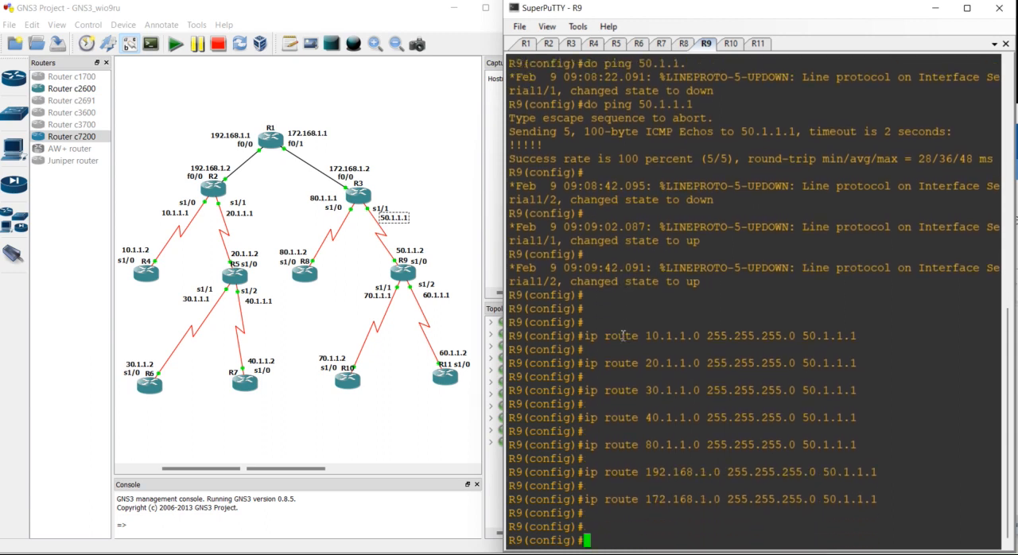
- Switch to R10's console and check the addresses at both ends of the R10–R9 link in the topology
left_click(731, 45)
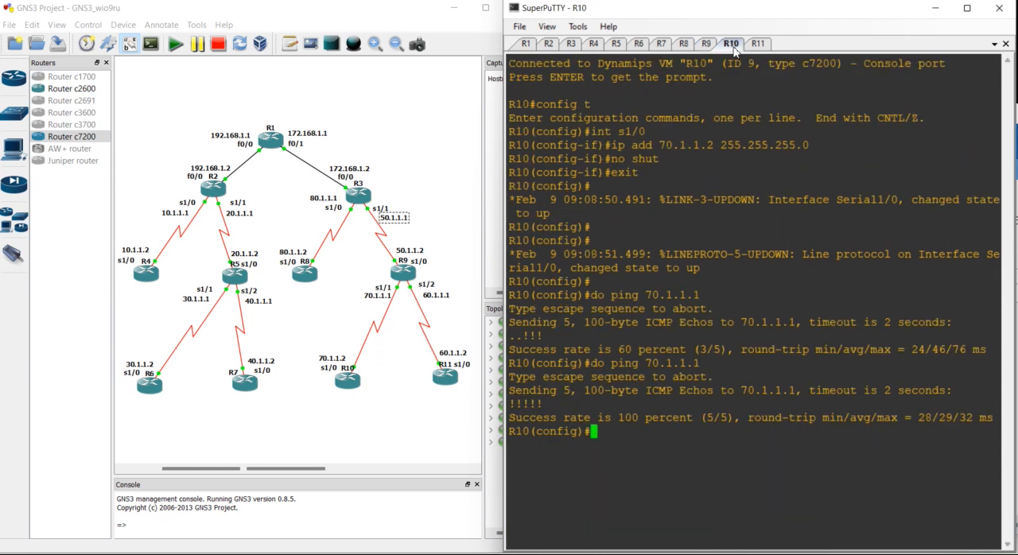
key("Return")
key("Return")
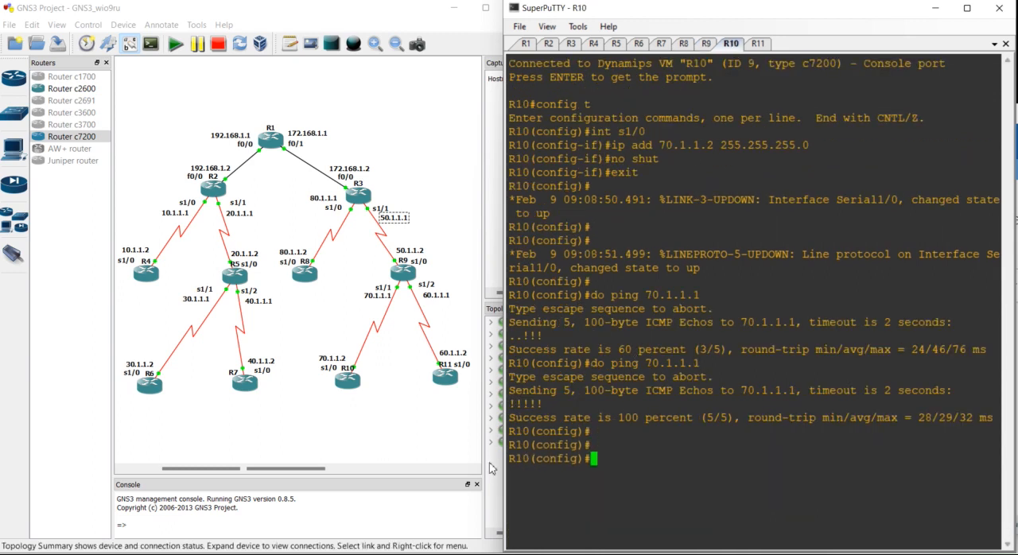
left_click(353, 384)
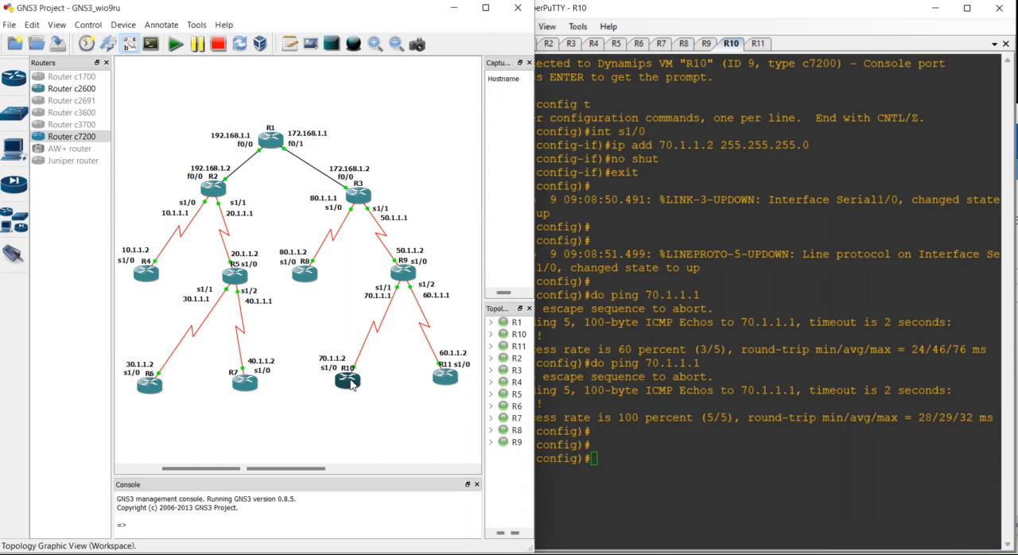
left_click(329, 364)
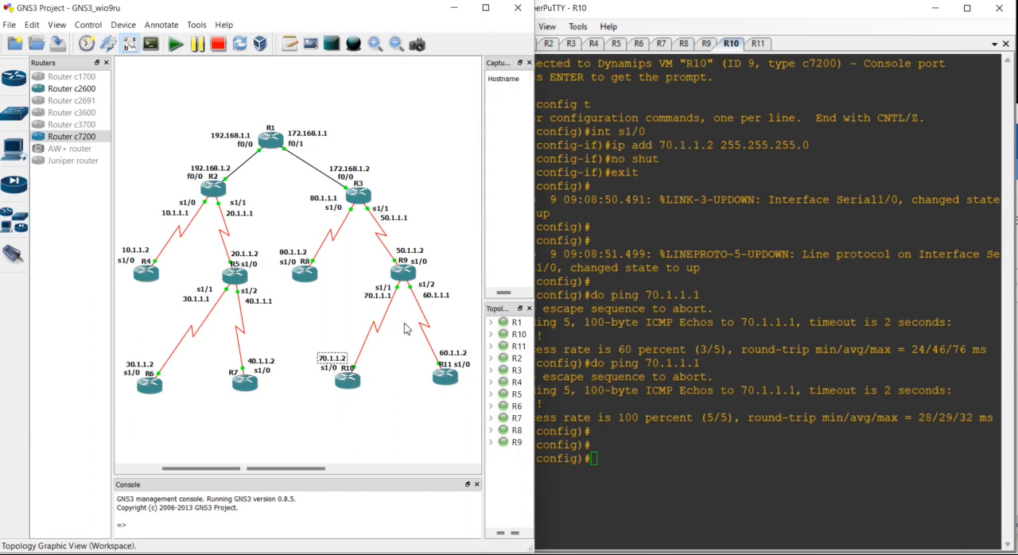
left_click(379, 296)
left_click(595, 438)
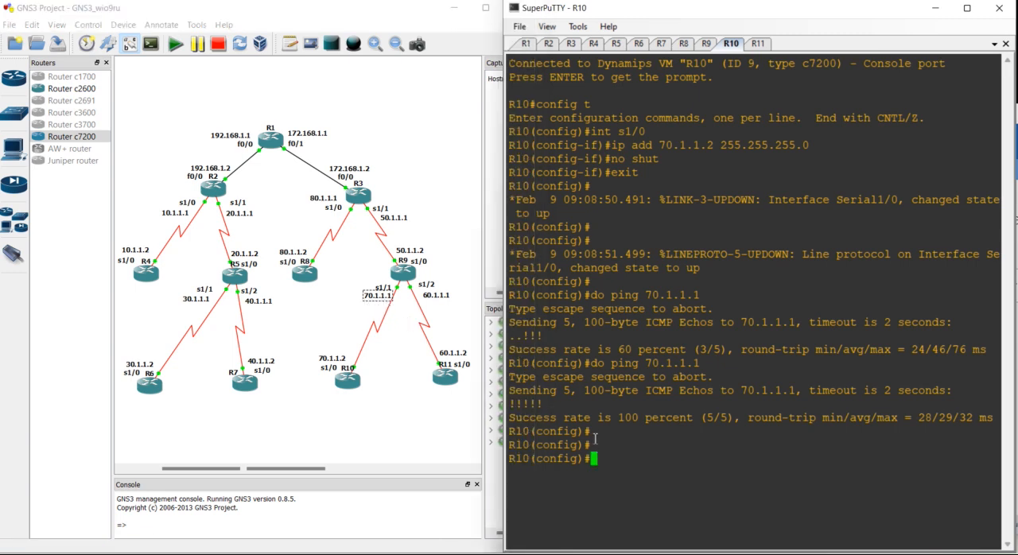
- Add a static route on R10 to 10.1.1.0 255.255.255.0 through 70.1.1.1
type("ip route 10.1.1.0 25")
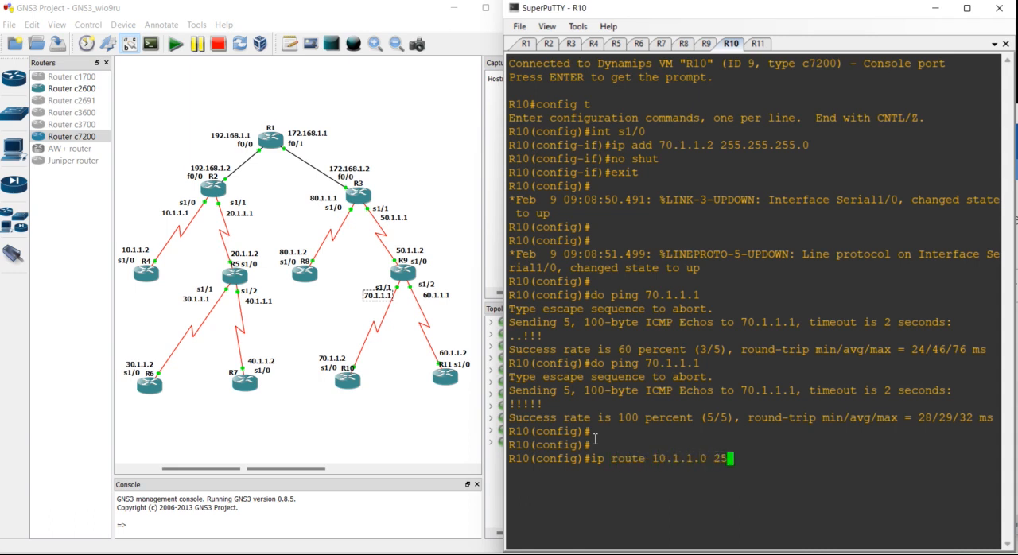
type("5.255.255.0")
type(" 70.1.1.1")
key("Return")
key("Return")
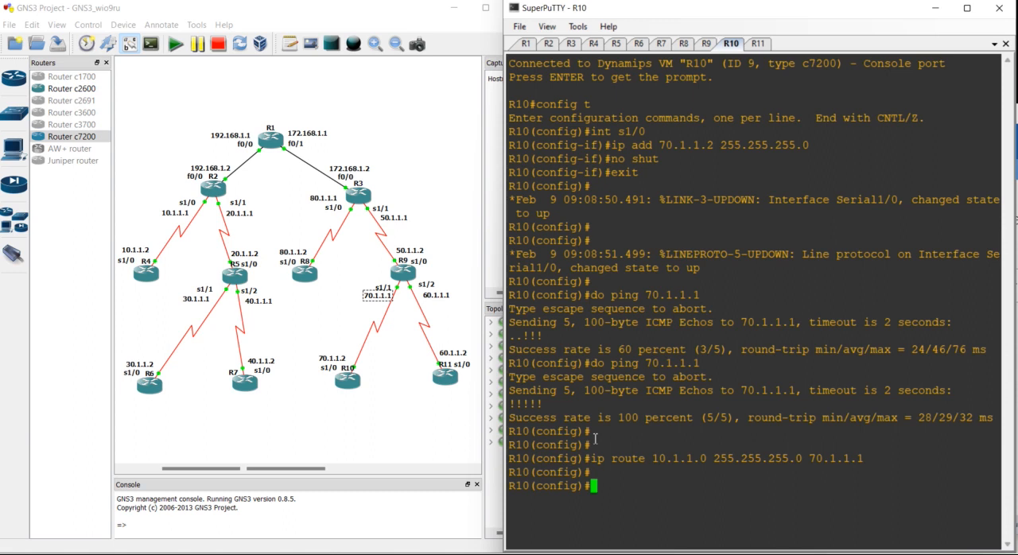
- Add a static route on R10 to 20.1.1.0 255.255.255.0 through 70.1.1.1
key("Up")
key("Left")
key("Left")
key("Left")
key("Left")
key("Left")
key("Left")
key("Left")
key("Left")
key("Left")
key("Left")
key("Left")
key("Left")
key("Left")
key("Left")
key("Left")
key("Left")
key("Left")
key("Left")
key("Left")
key("Left")
key("Left")
key("Left")
key("Left")
key("BackSpace")
type("2")
key("Return")
key("Return")
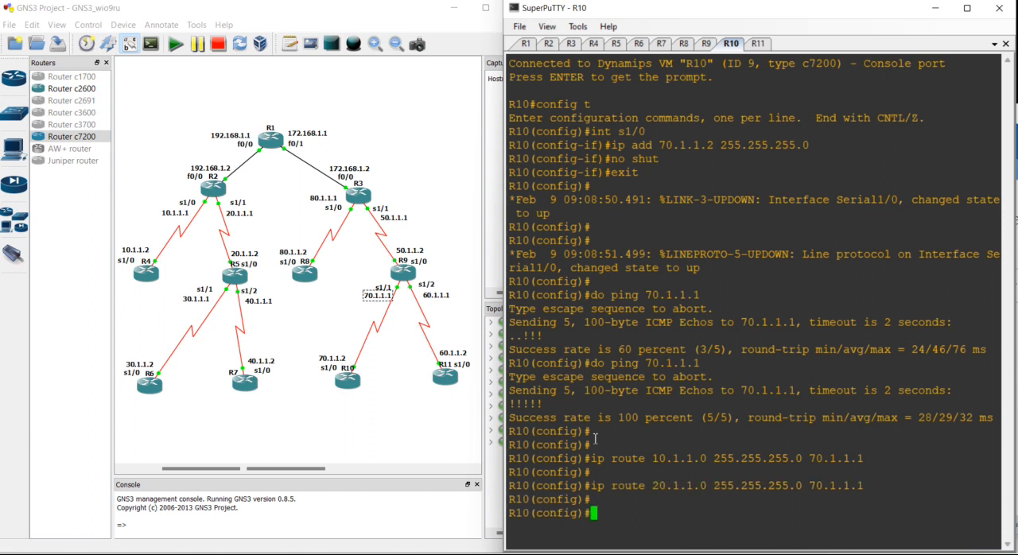
- Add a static route on R10 to 30.1.1.0 255.255.255.0 through 70.1.1.1
key("Up")
key("Left")
key("Left")
key("Left")
key("Left")
key("Left")
key("Left")
key("Left")
key("Left")
key("Left")
key("Left")
key("Left")
key("Left")
key("Left")
key("Left")
key("Left")
key("Left")
key("Left")
key("Left")
key("Left")
key("Left")
key("Left")
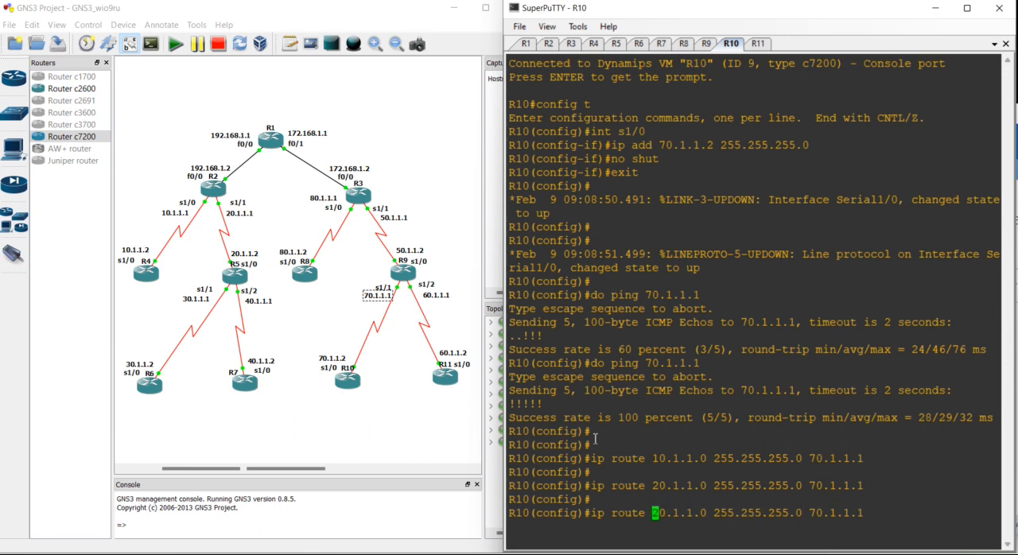
key("Right")
key("BackSpace")
type("3")
key("Return")
key("Return")
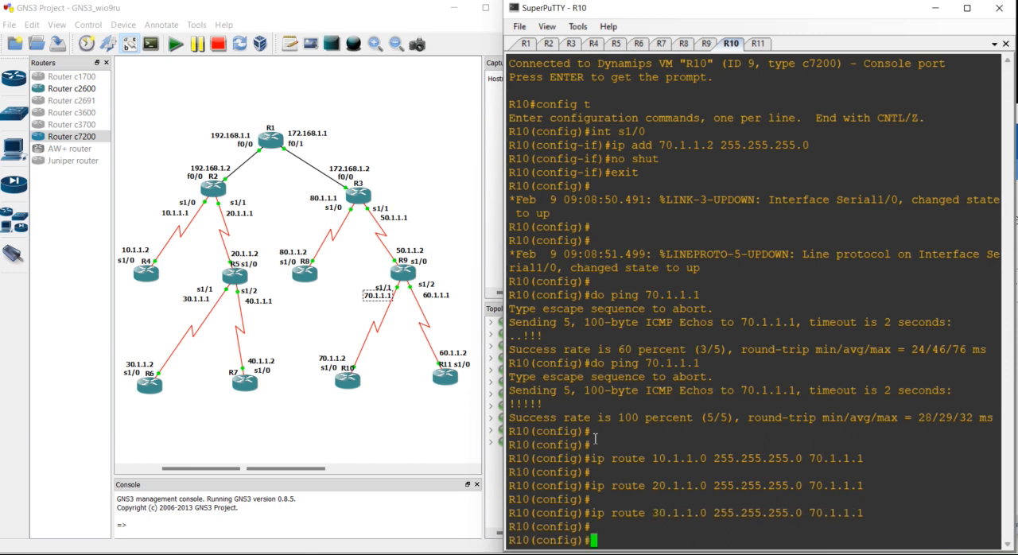
- Add a static route on R10 to 40.1.1.0 255.255.255.0 through 70.1.1.1
key("Up")
key("Left")
key("Left")
key("Left")
key("Left")
key("Left")
key("Left")
key("Left")
key("Left")
key("Left")
key("Left")
key("Left")
key("Left")
key("Left")
key("Left")
key("Left")
key("Left")
key("Left")
key("Left")
key("Left")
key("Left")
key("Left")
key("Right")
key("BackSpace")
type("4")
key("Return")
- Add a static route on R10 to 50.1.1.0 255.255.255.0 through 70.1.1.1
key("Return")
key("Up")
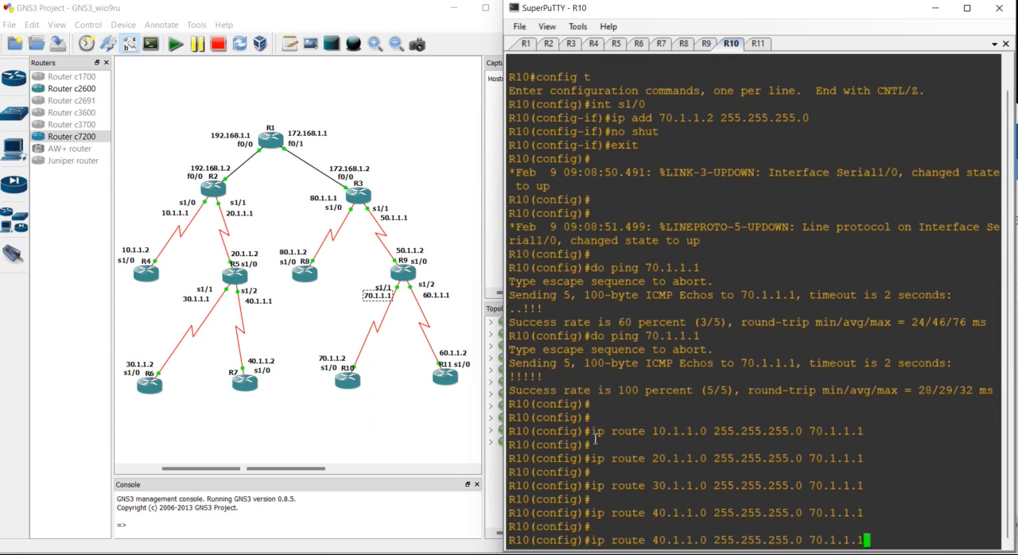
key("Left")
key("Left")
key("Left")
key("Left")
key("Left")
key("Left")
key("Left")
key("Left")
key("Left")
key("Left")
key("Left")
key("Left")
key("Left")
key("Left")
key("Left")
key("Left")
key("Left")
key("Left")
key("Left")
key("Left")
key("Left")
key("Left")
key("Left")
key("Left")
key("BackSpace")
type("5")
key("Return")
- Add a static route on R10 to 60.1.1.0 255.255.255.0 through 70.1.1.1
key("Return")
key("Up")
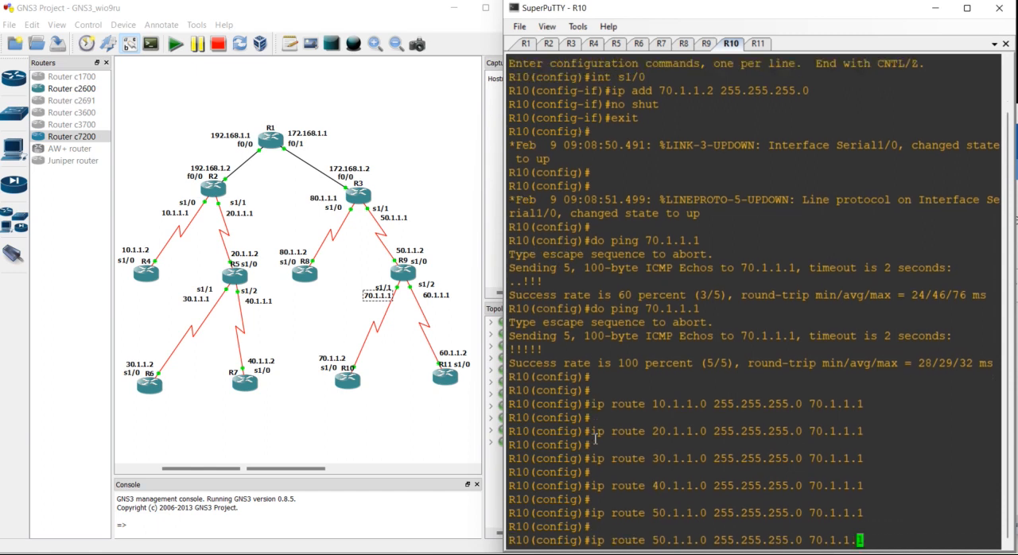
key("Left")
key("Left")
key("Left")
key("Left")
key("Left")
key("Left")
key("Left")
key("Left")
key("Left")
key("Left")
key("Left")
key("Left")
key("Left")
key("Left")
key("Left")
key("Left")
key("Left")
key("Left")
key("Left")
key("Left")
key("BackSpace")
type("6")
key("Return")
key("Return")
key("Return")
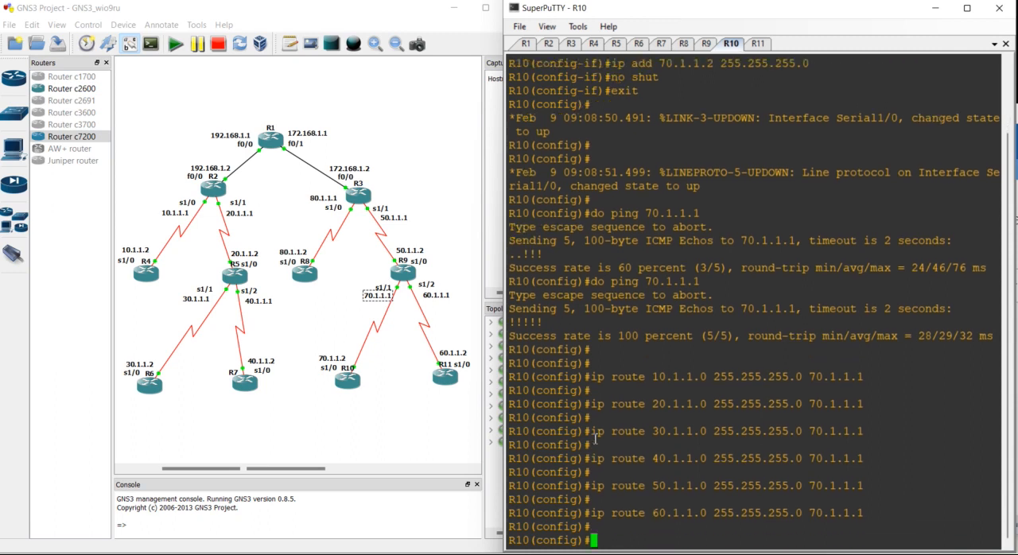
- Add a static route on R10 to 80.1.1.0 255.255.255.0 through 70.1.1.1
key("Up")
key("Left")
key("Left")
key("Left")
key("Left")
key("Left")
key("Left")
key("Left")
key("Left")
key("Left")
key("Left")
key("Left")
key("Left")
key("Left")
key("Left")
key("Left")
key("Left")
key("Left")
key("Left")
key("Left")
key("Left")
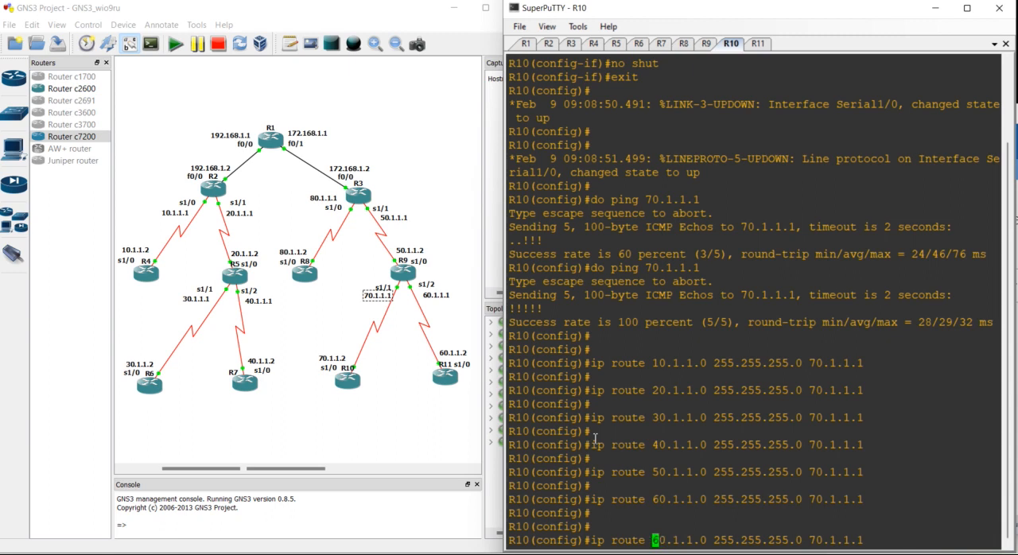
key("Delete")
type("8")
key("Return")
key("Return")
- Add a static route on R10 to 192.168.1.0 255.255.255.0 through 70.1.1.1
key("Up")
key("Left")
key("Left")
key("Left")
key("Left")
key("Left")
key("Left")
key("Left")
key("Left")
key("Left")
key("Left")
key("Left")
key("Left")
key("Left")
key("Left")
key("Left")
key("Left")
key("Left")
key("Left")
key("Left")
key("Left")
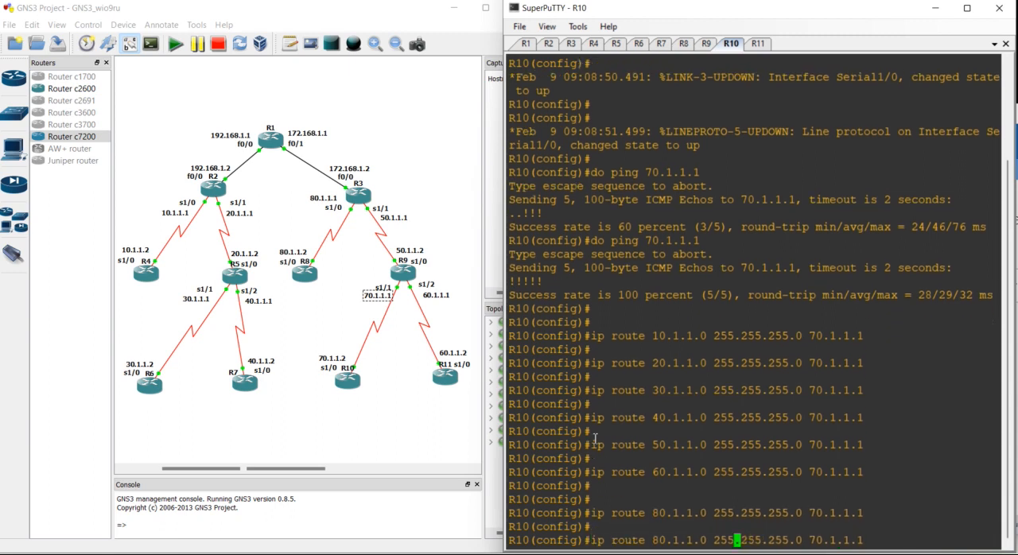
key("Left")
key("BackSpace")
key("BackSpace")
key("BackSpace")
key("BackSpace")
key("BackSpace")
key("BackSpace")
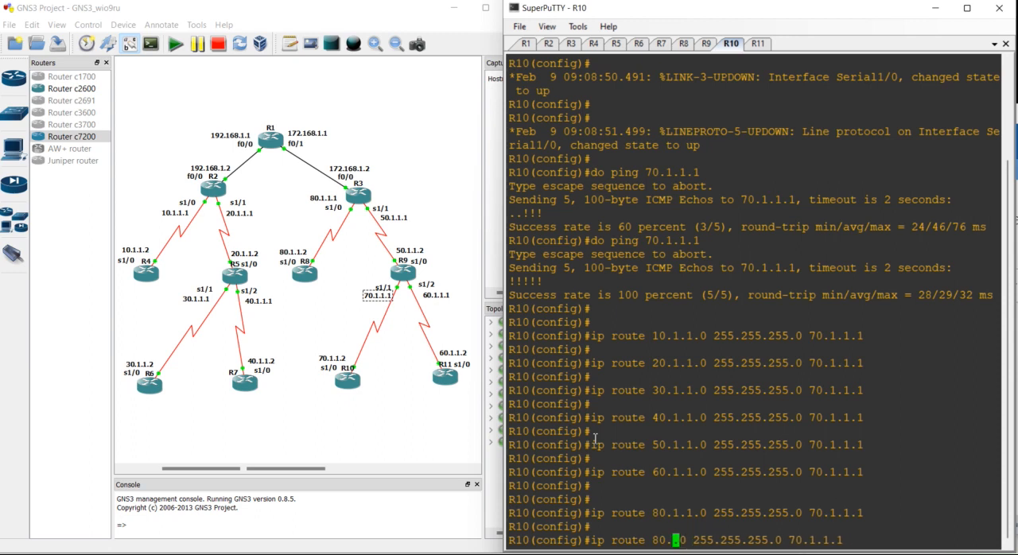
type("192.168.1")
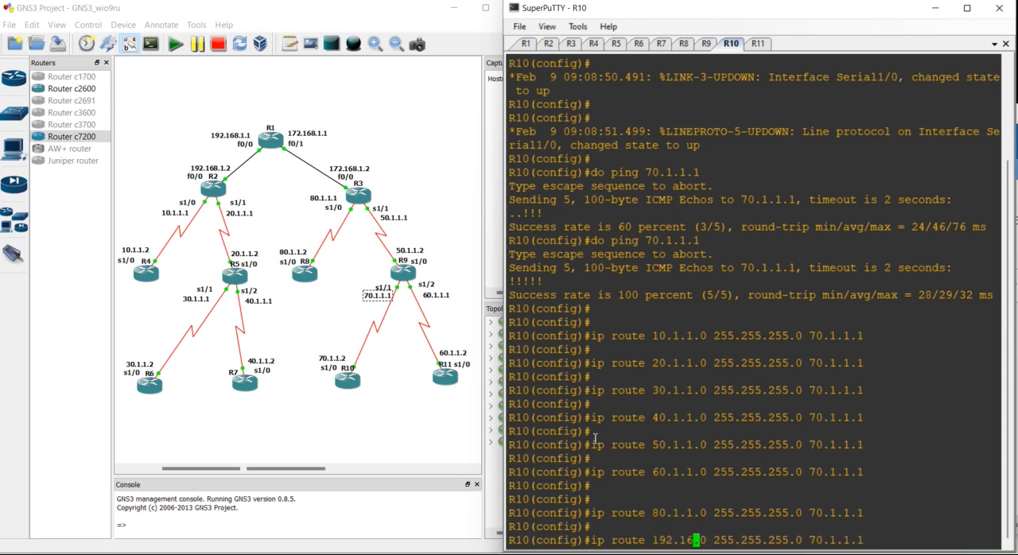
key("Return")
- Add a static route on R10 to 172.168.1.0 255.255.255.0 through 70.1.1.1
key("Up")
key("Left")
key("Left")
key("Left")
key("Left")
key("Left")
key("Left")
key("Left")
key("Left")
key("Left")
key("Left")
key("Left")
key("Left")
key("Left")
key("Left")
key("Left")
key("Left")
key("Left")
key("Left")
key("Left")
key("Left")
key("Left")
key("Left")
key("Left")
key("Left")
key("Left")
key("Left")
key("Left")
key("Left")
key("Left")
key("Left")
key("Left")
key("Left")
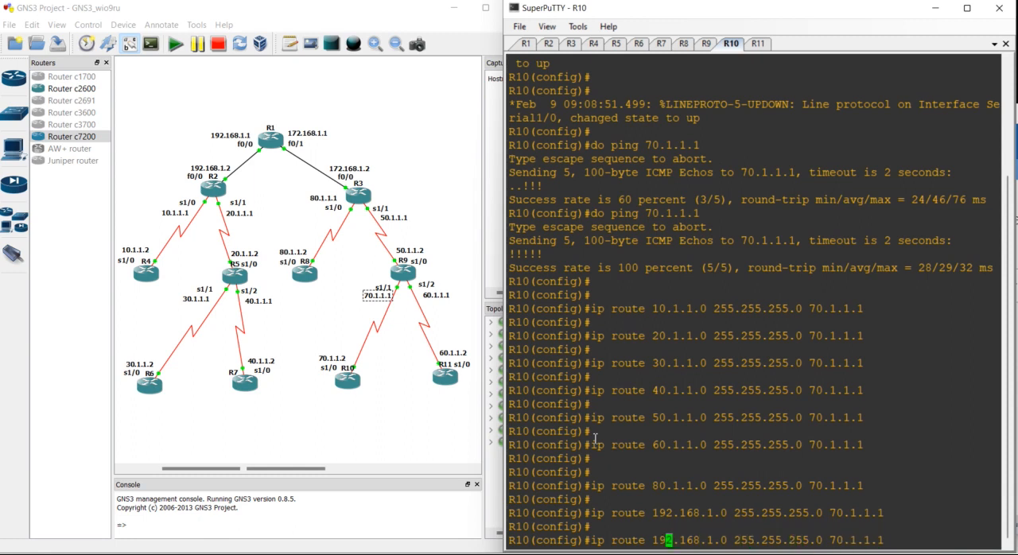
key("BackSpace")
type("2")
key("BackSpace")
type("7")
key("Return")
key("Return")
key("Return")
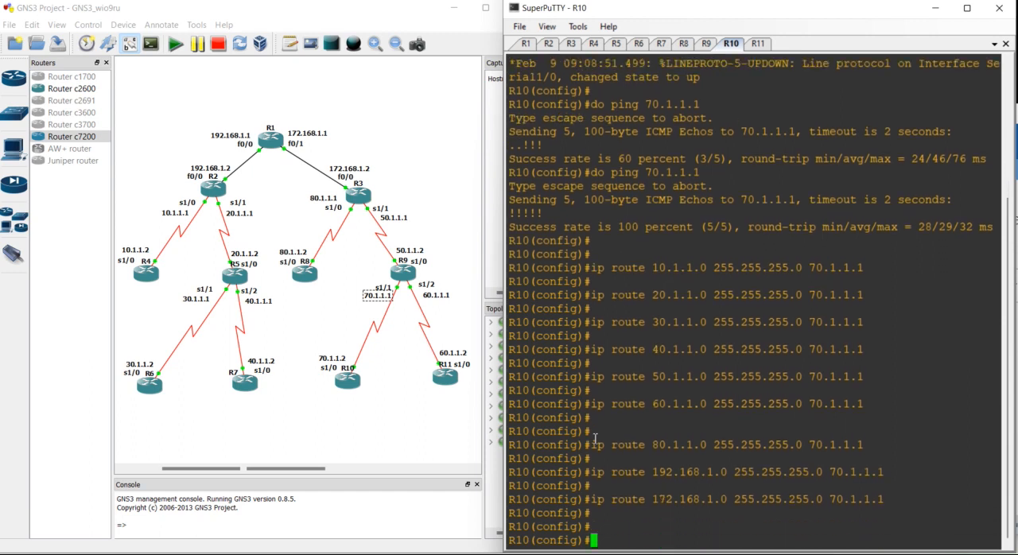
- Switch to R11's console and check the addresses at both ends of the R11–R9 link in the topology
left_click(759, 43)
key("Return")
key("Return")
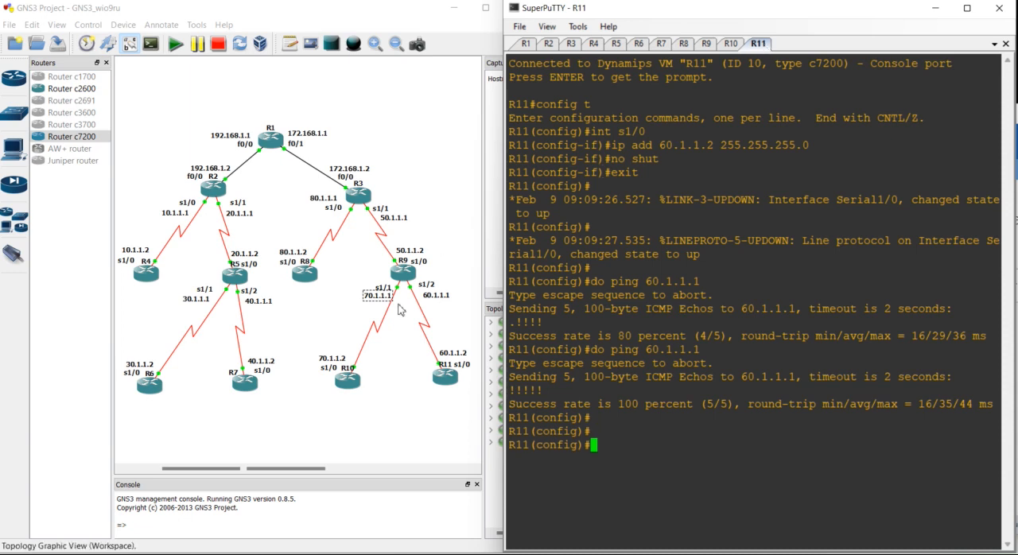
left_click(443, 353)
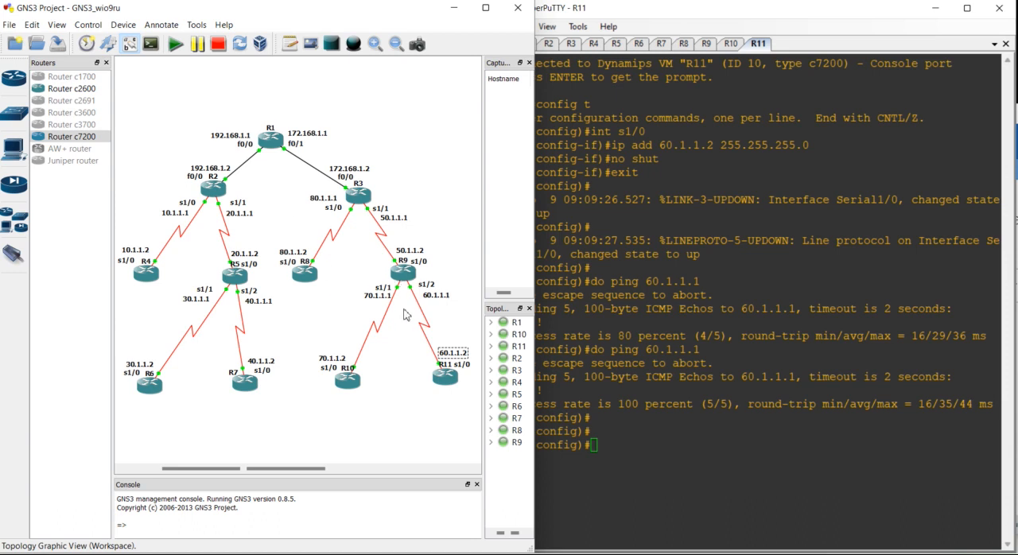
left_click(436, 295)
- Add a static route on R11 to 10.1.1.0 255.255.255.0 through 60.1.1.1
left_click(646, 448)
type("ip ro")
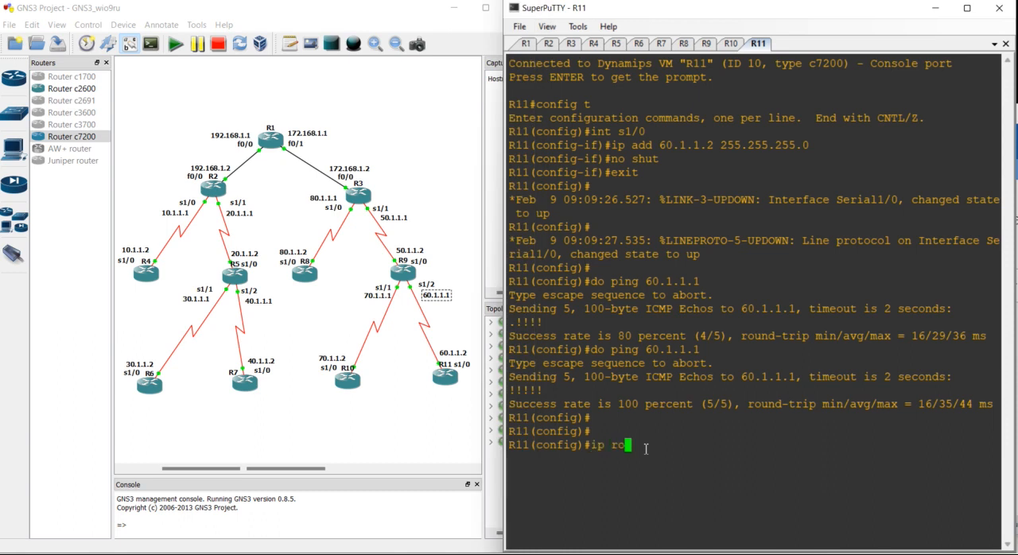
type("ute 10.1.1.0 255.255.255.")
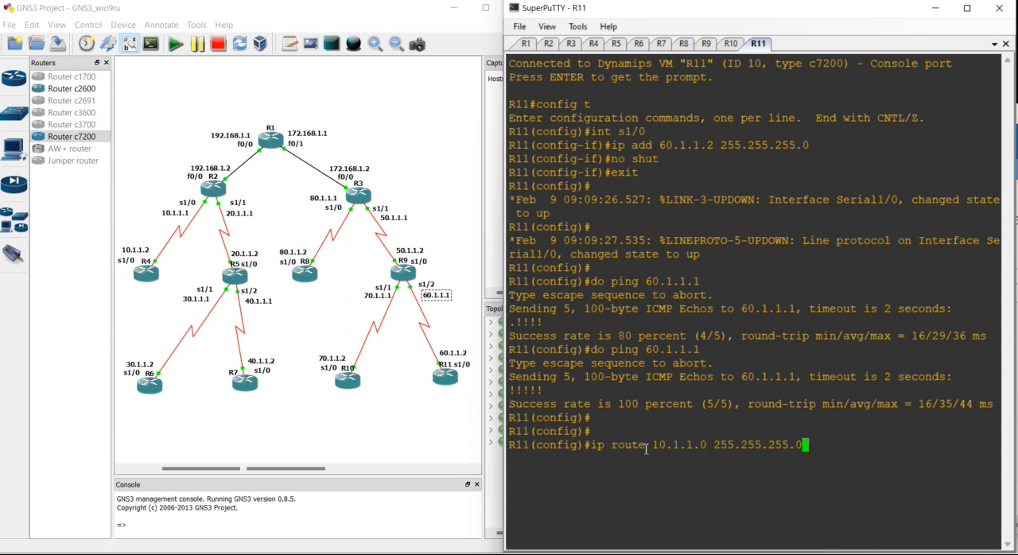
type("0 60.1.1.1")
key("Return")
- Add a static route on R11 to 20.1.1.0 255.255.255.0 through 60.1.1.1
key("Up")
key("Left")
key("Left")
key("Left")
key("Left")
key("Left")
key("Left")
key("Left")
key("Left")
key("Left")
key("Left")
key("Left")
key("Left")
key("Left")
key("Left")
key("Left")
key("Left")
key("Left")
key("Left")
key("Left")
key("Left")
- Add a static route on R11 to 30.1.1.0 255.255.255.0 through 60.1.1.1
key("Left")
key("Left")
key("Left")
key("Left")
key("BackSpace")
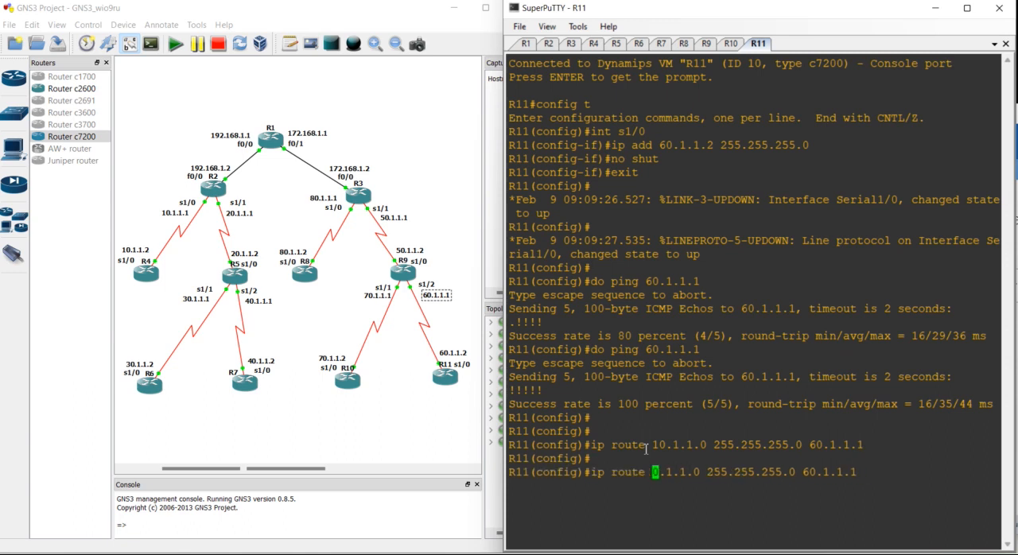
type("2")
key("Return")
key("Up")
- Add a static route on R11 to 40.1.1.0 255.255.255.0 through 60.1.1.1
key("Left")
key("Left")
key("Left")
key("Left")
key("Left")
key("Left")
key("Left")
key("Left")
key("Left")
key("Left")
key("Left")
key("Left")
key("Left")
key("Left")
key("Left")
key("Left")
key("Left")
key("Left")
key("Left")
key("Left")
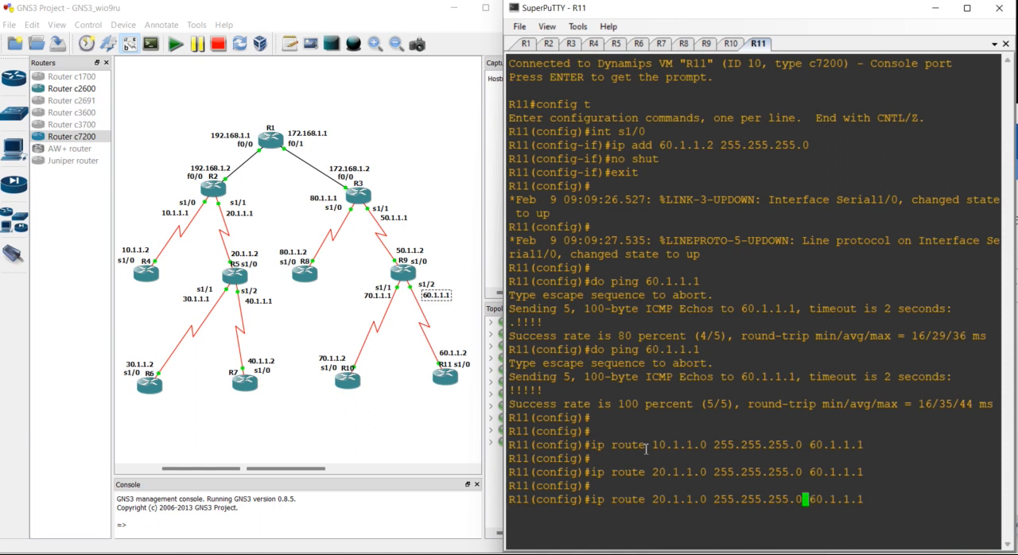
key("BackSpace")
type("3")
key("Return")
key("Return")
key("Up")
key("Left")
key("Left")
key("Left")
key("Left")
key("Left")
key("Left")
key("Left")
key("Left")
key("Left")
key("Left")
key("Left")
key("Left")
key("Left")
key("Left")
key("Left")
key("Left")
key("Left")
key("Left")
key("Left")
key("Left")
key("Left")
key("Left")
key("Left")
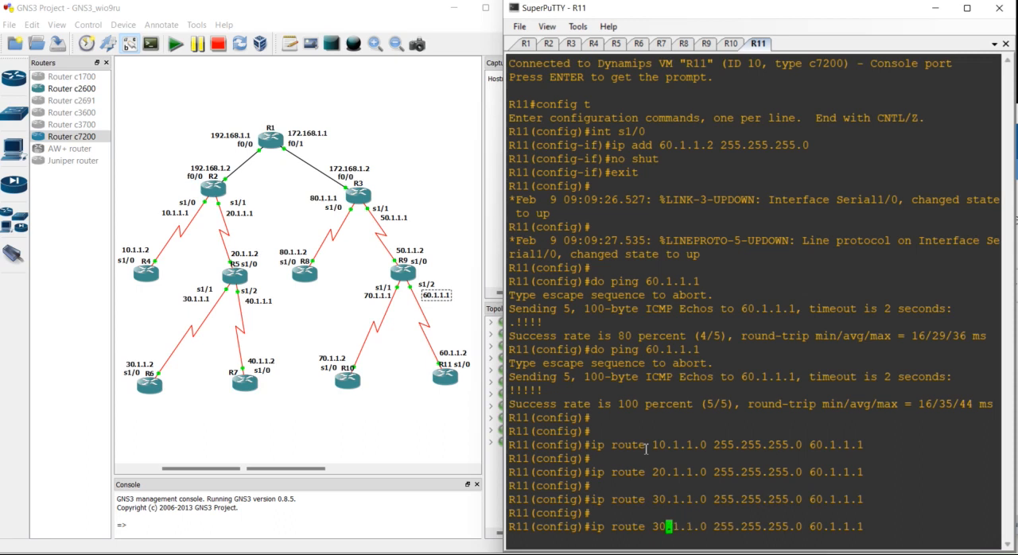
key("BackSpace")
type("4")
key("Return")
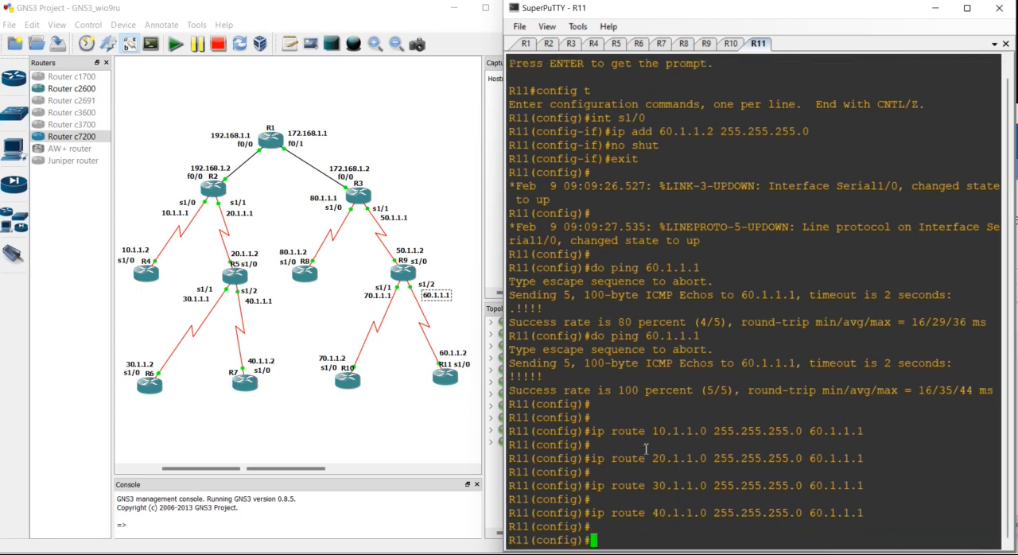
- Add a static route on R11 to 50.1.1.0 255.255.255.0 through 60.1.1.1
key("Up")
key("Left")
key("Left")
key("Left")
key("Left")
key("Left")
key("Left")
key("Left")
key("Left")
key("Left")
key("Left")
key("Left")
key("Left")
key("Left")
key("Left")
key("Left")
key("Left")
key("Left")
key("Left")
key("Left")
key("Left")
key("BackSpace")
type("5")
key("Return")
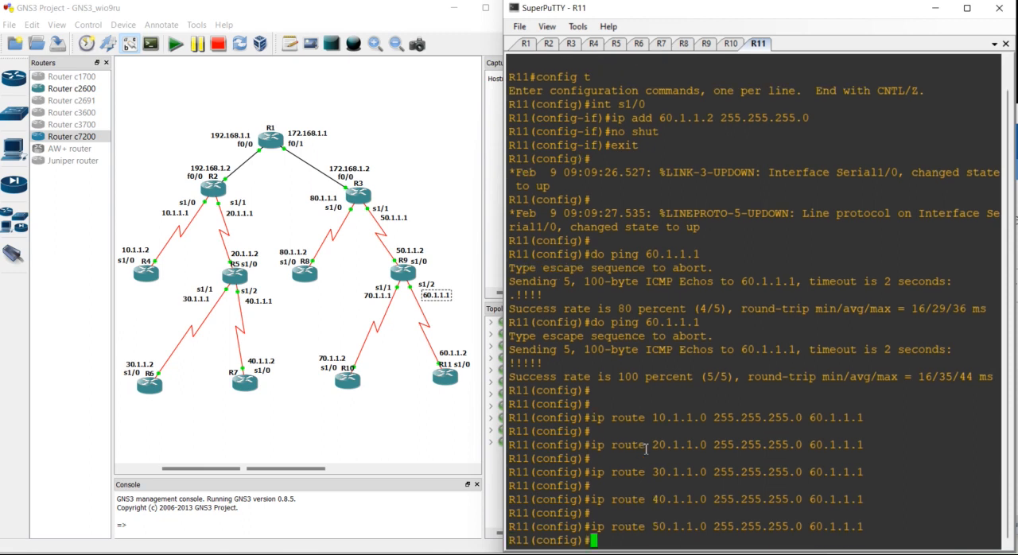
- Add a static route on R11 to 70.1.1.0 255.255.255.0 through 60.1.1.1
key("Up")
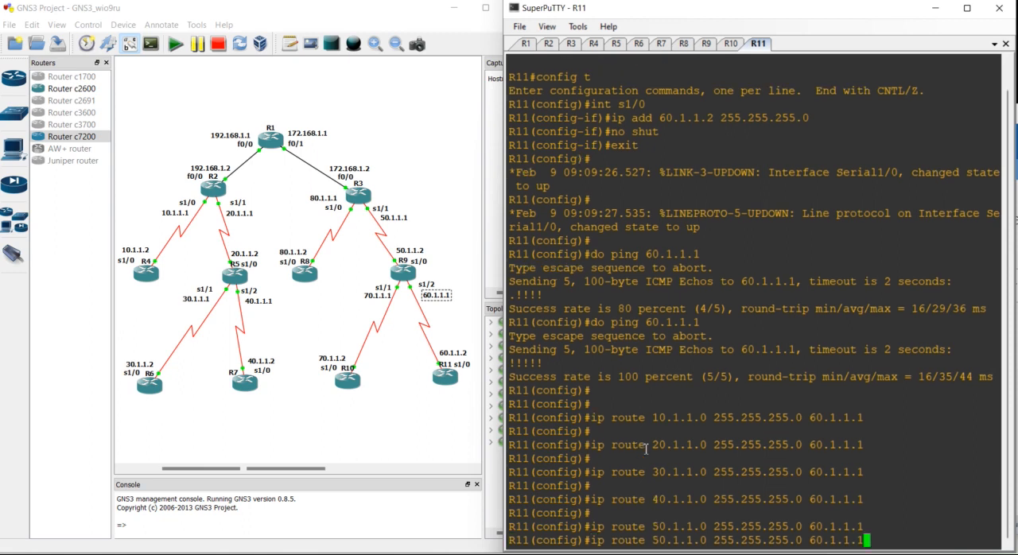
key("Left")
key("Left")
key("Left")
key("Left")
key("Left")
key("Left")
key("Left")
key("Left")
key("Left")
key("Left")
key("Left")
key("Left")
key("Left")
key("Left")
key("Left")
key("Left")
key("Left")
key("Left")
key("Left")
key("Left")
key("Right")
key("Right")
key("BackSpace")
type("7")
key("Return")
- Add a static route on R11 to 80.1.1.0 255.255.255.0 through 60.1.1.1
key("Up")
key("Left")
key("Left")
key("Left")
key("Left")
key("Left")
key("Left")
key("Left")
key("Left")
key("Left")
key("Left")
key("Left")
key("Left")
key("Left")
key("Left")
key("Left")
key("Left")
key("Left")
key("Left")
key("Left")
key("Left")
key("Left")
key("Left")
key("Left")
key("BackSpace")
type("8")
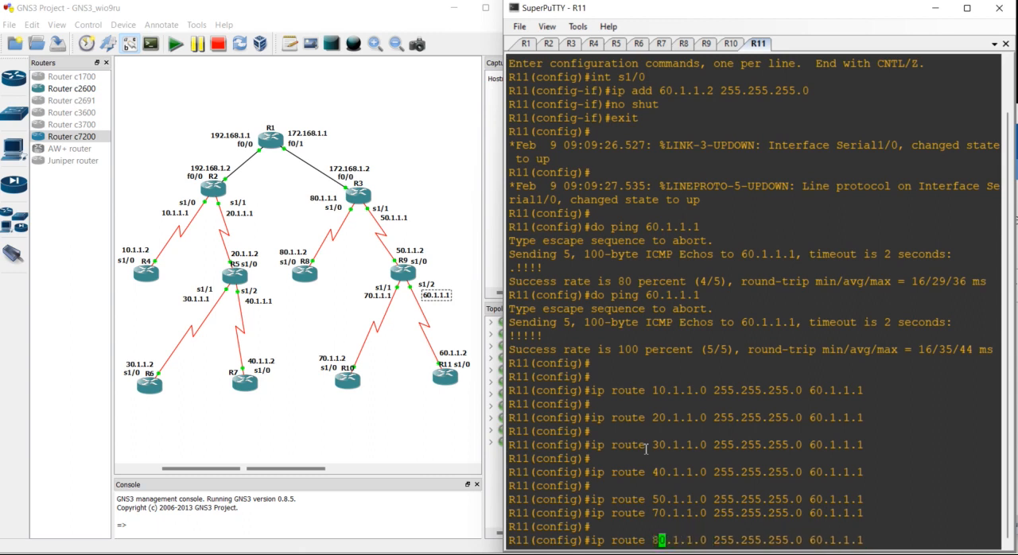
key("Return")
key("Return")
key("Return")
- Add a static route on R11 to 192.168.1.0 255.255.255.0 through 60.1.1.1
key("Up")
key("Left")
key("Left")
key("Left")
key("Left")
key("Left")
key("Left")
key("Left")
key("Left")
key("Left")
key("Left")
key("Left")
key("Left")
key("Left")
key("Left")
key("Left")
key("Left")
key("Left")
key("Left")
key("Left")
key("Left")
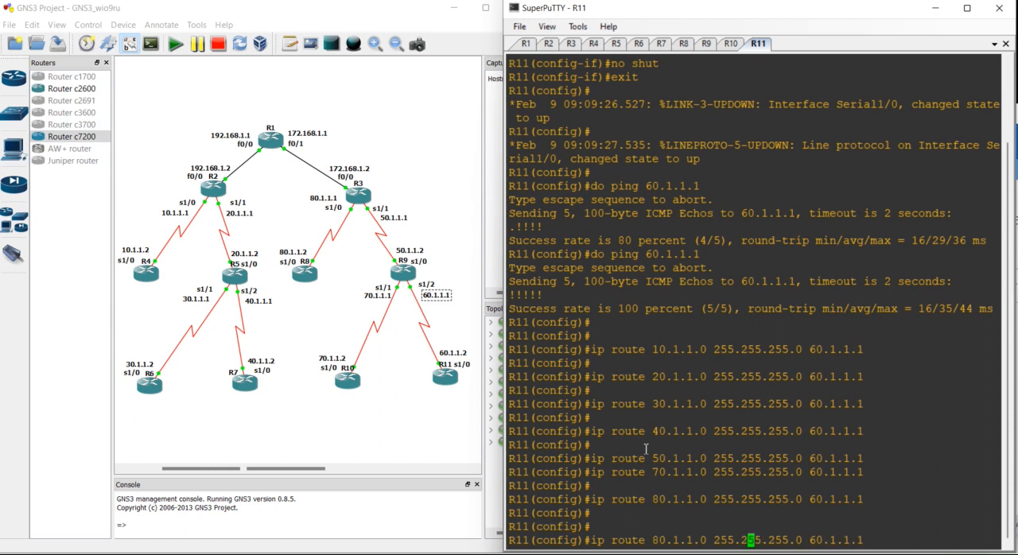
key("BackSpace")
key("BackSpace")
key("BackSpace")
key("BackSpace")
key("BackSpace")
key("BackSpace")
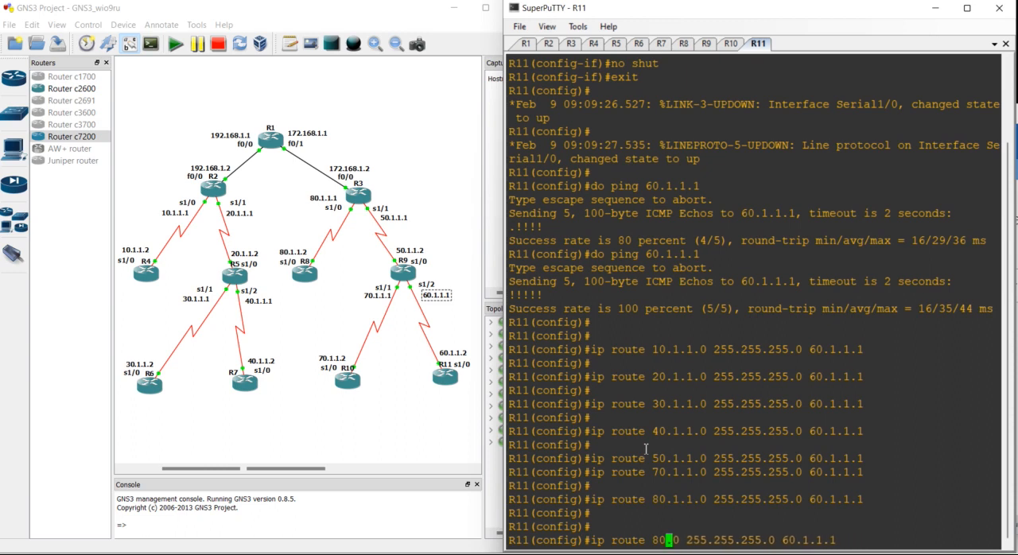
type("192.168.1")
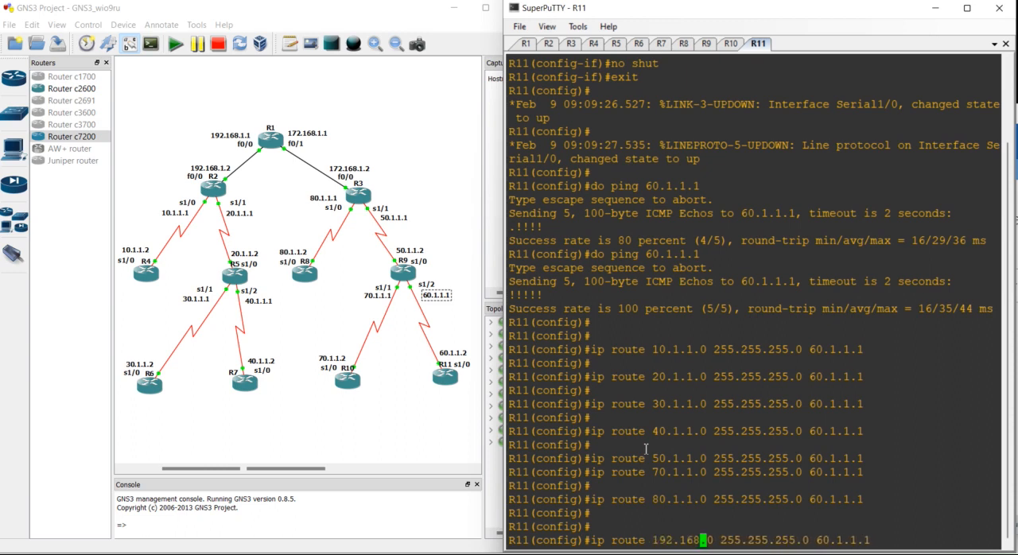
key("Return")
- Add a static route on R11 to 172.168.1.0 255.255.255.0 through 60.1.1.1
key("Up")
key("Left")
key("Left")
key("Left")
key("Left")
key("Left")
key("Left")
key("Left")
key("Left")
key("Left")
key("Left")
key("Left")
key("Left")
key("Left")
key("Left")
key("Left")
key("Left")
key("Left")
key("Left")
key("Left")
key("Left")
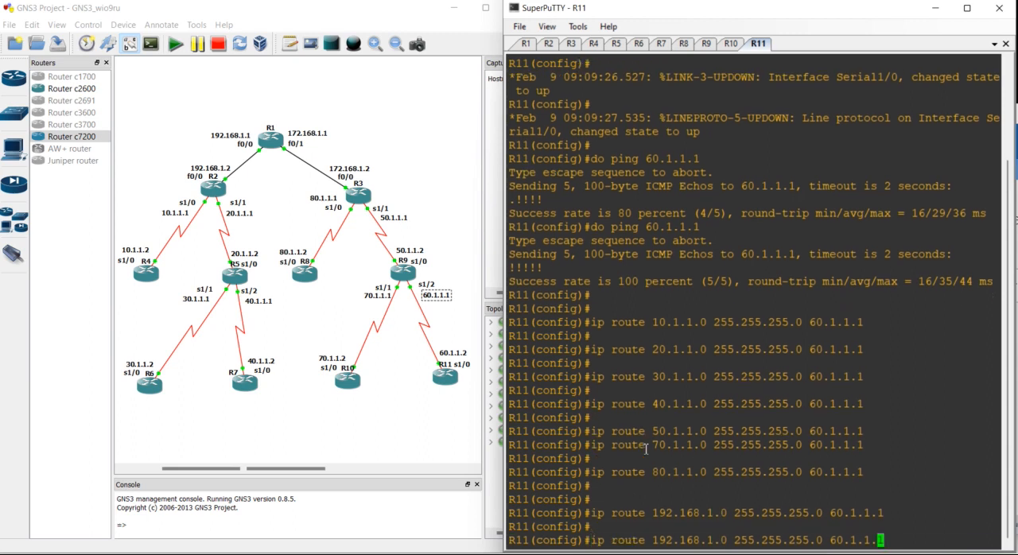
key("Left")
key("Left")
key("Left")
key("Left")
key("Left")
key("BackSpace")
type("7")
key("Return")
key("Return")
key("Return")
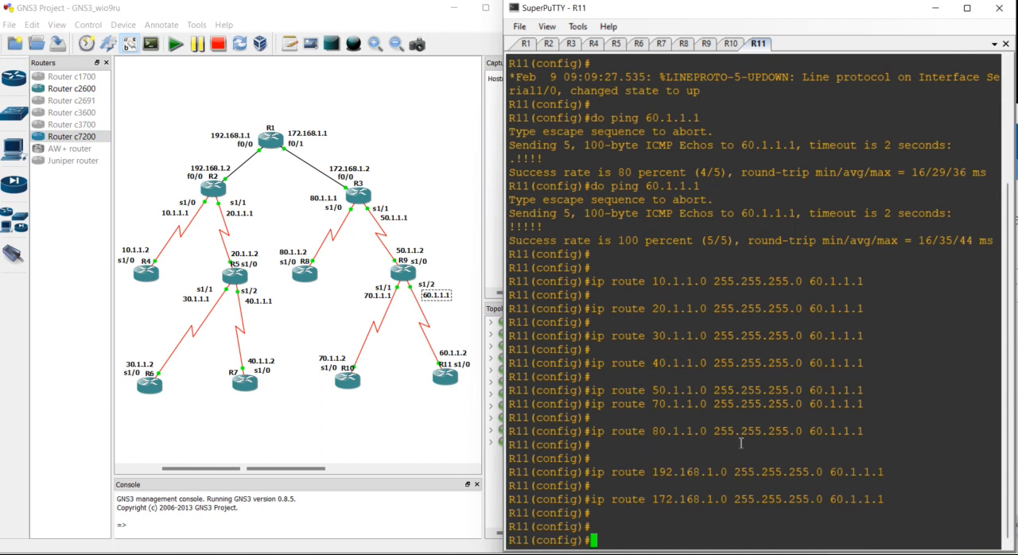
- Switch to the R1 console and ping 10.1.1.1 from configuration mode to test reachability
left_click(526, 44)
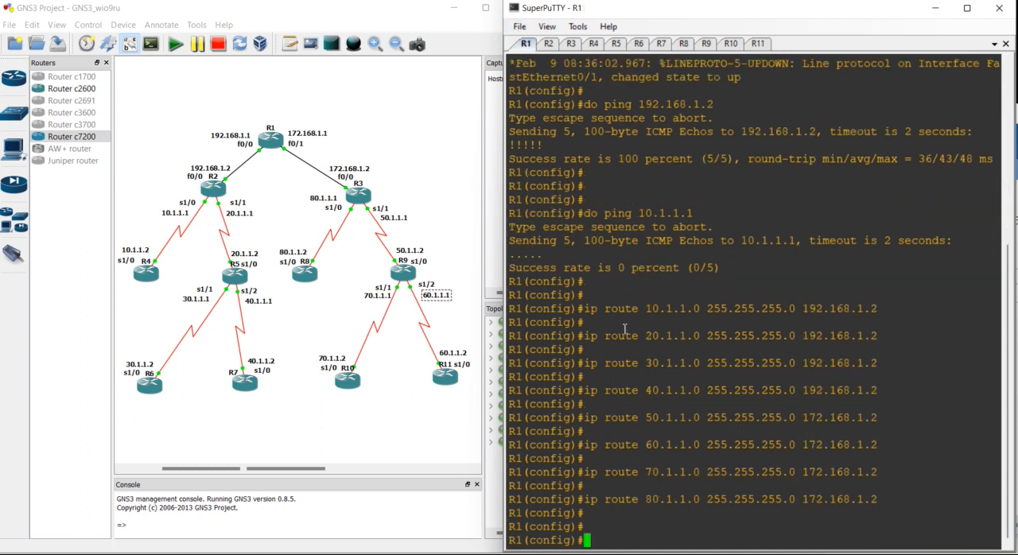
key("Return")
key("Return")
key("Return")
type("do ping 10.1.1.1")
key("Return")
- Ping 20.1.1.1 from R1 twice to test the route to that network
key("Return")
key("Return")
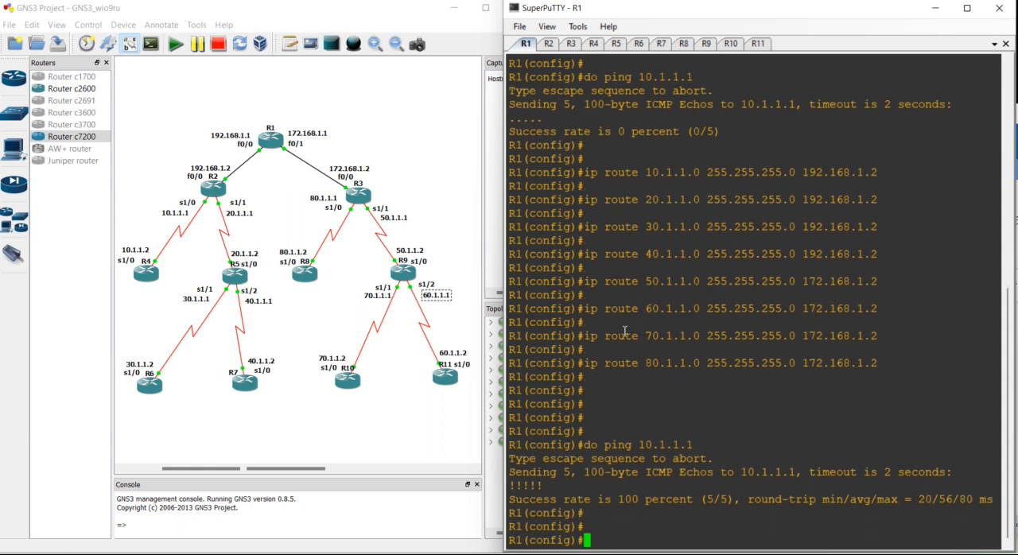
key("Up")
key("Left")
key("Left")
key("Left")
key("Left")
key("Left")
key("Left")
key("Left")
key("BackSpace")
type("2")
key("Return")
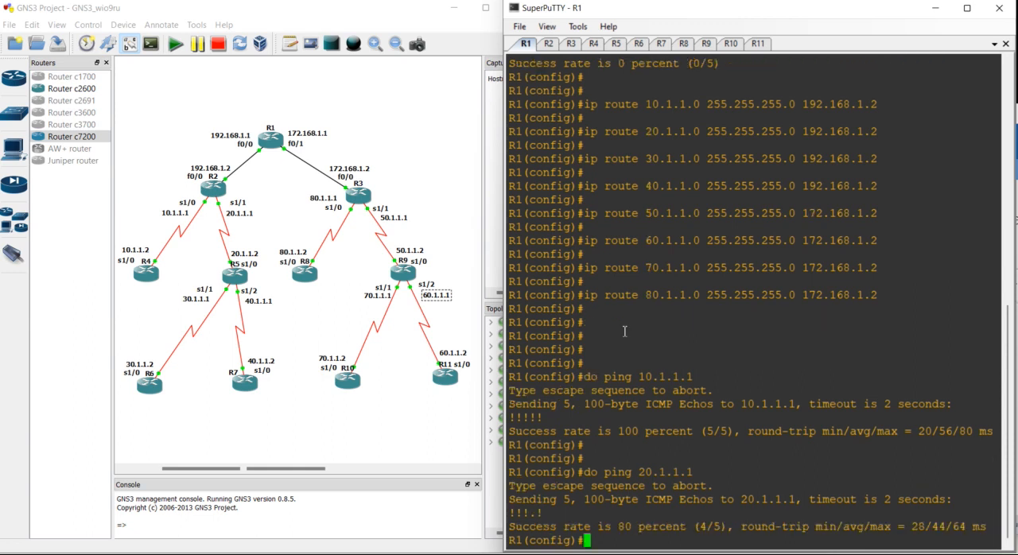
key("Return")
key("Up")
key("Return")
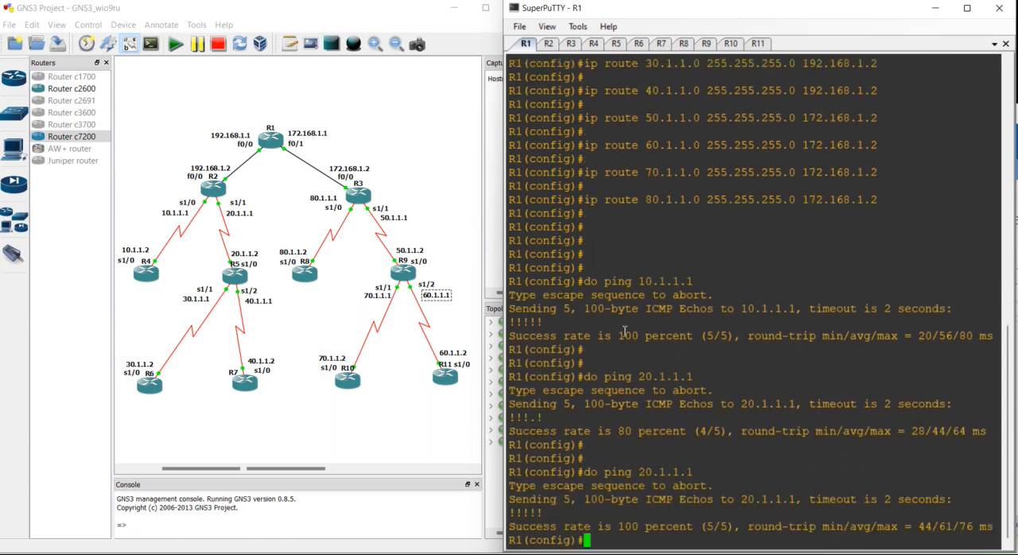
- Ping 30.1.1.1 from R1 to test the route to that network
key("Return")
key("Return")
key("Return")
type("do ping 30.1.1.1")
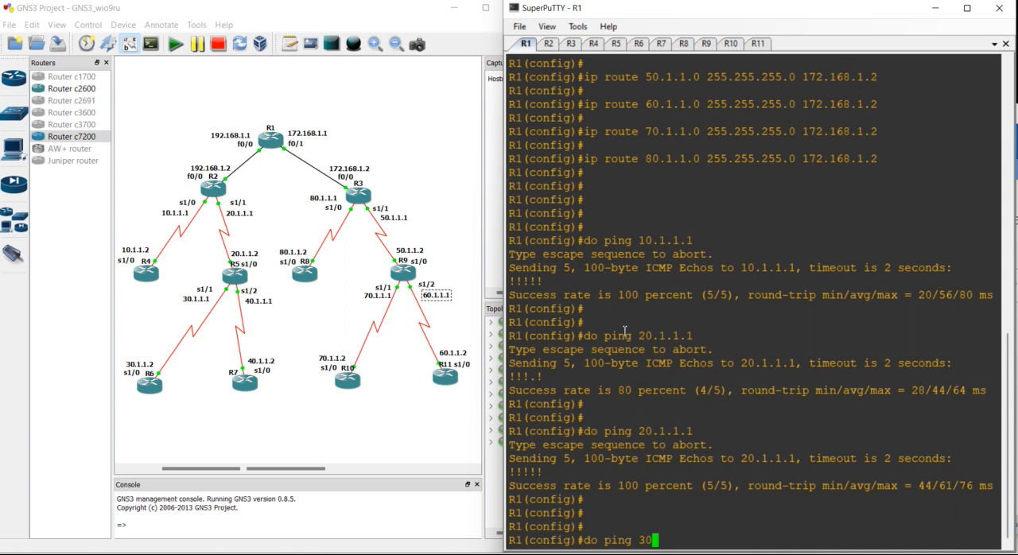
key("Return")
key("Return")
key("Return")
key("Return")
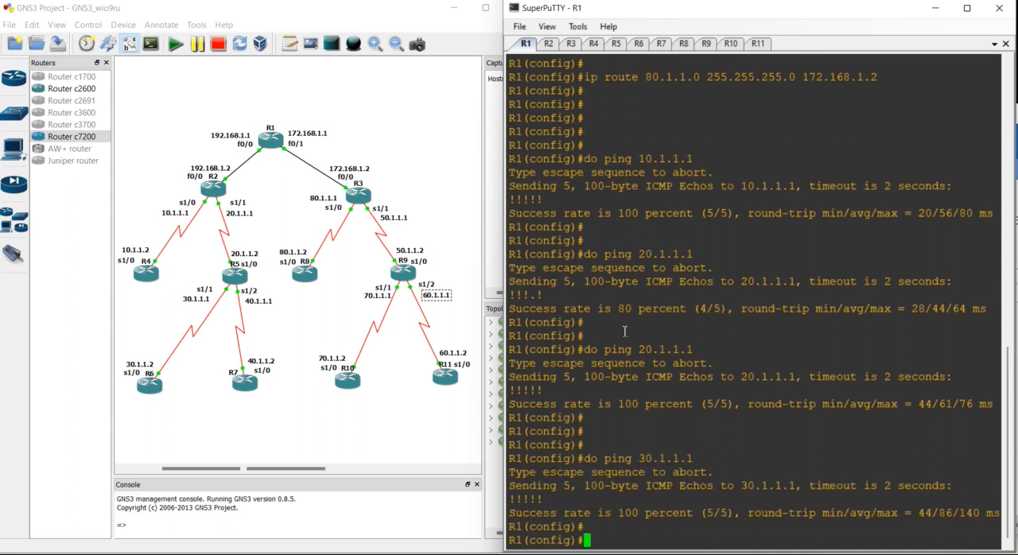
- Ping 40.1.1.1 from R1 to test the route to that network
type("do ping 40.1.1.1")
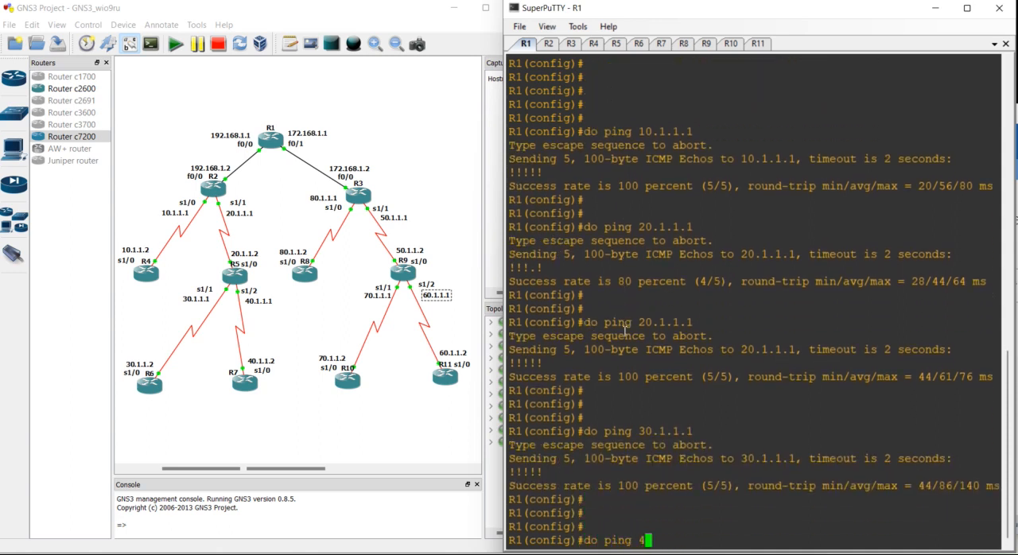
key("Return")
- Ping 50.1.1.1 from R1 to test the route to that network
key("Return")
key("Return")
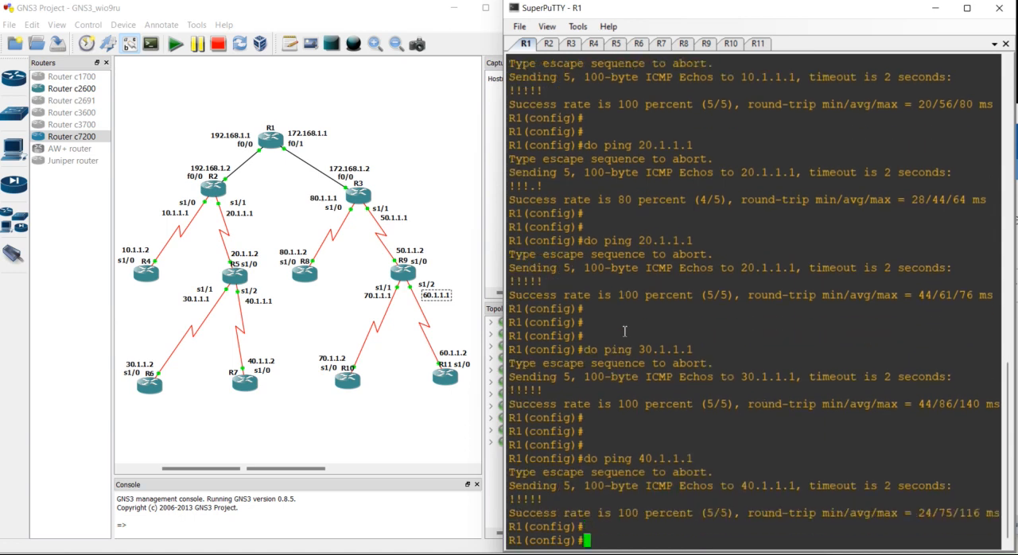
type("do ping 50.1.1.1")
- Ping 60.1.1.1 from R1 to test the route to that network
key("Return")
key("Return")
key("Return")
type("do ping 60.1.1.1")
key("Return")
- Ping 70.1.1.1 from R1 to test the route to that network
key("Return")
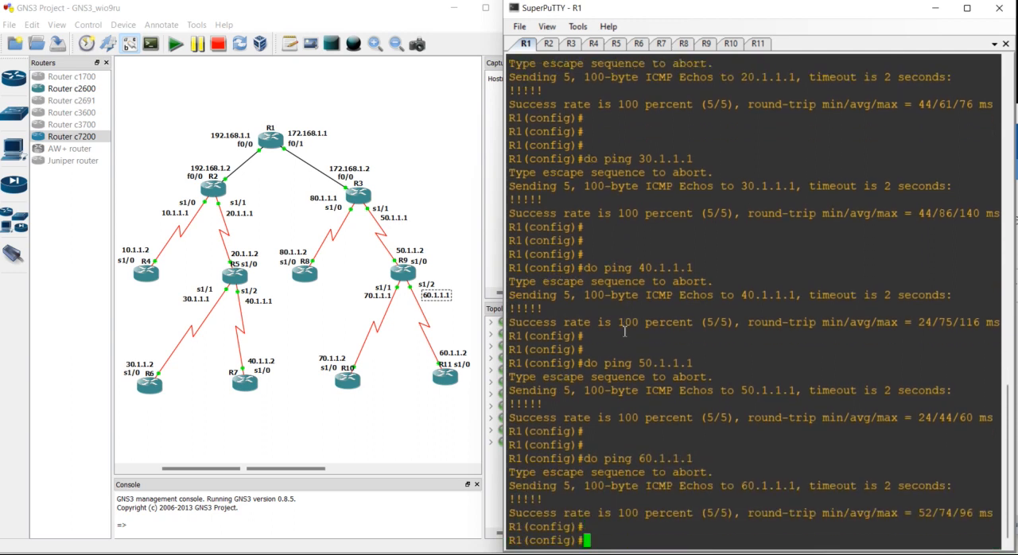
key("Return")
type("do ping 70.1.1.1")
key("Return")
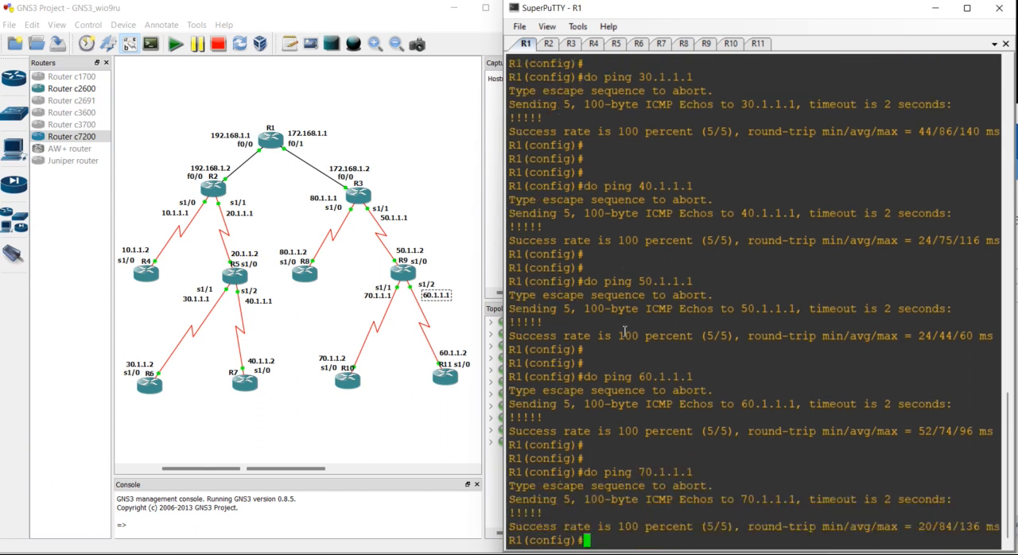
- Ping 80.1.1.1 from R1 twice to test the route to that network
key("Return")
key("Return")
type("do ping 80.1.1.1")
key("Return")
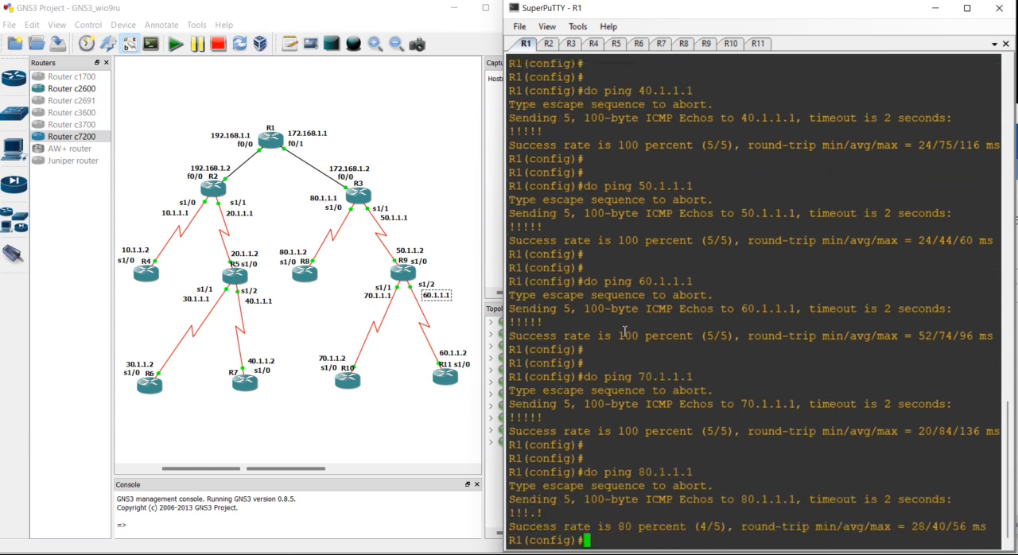
key("Return")
type("do ping 80.1.1.1")
key("Return")
key("Return")
key("Return")
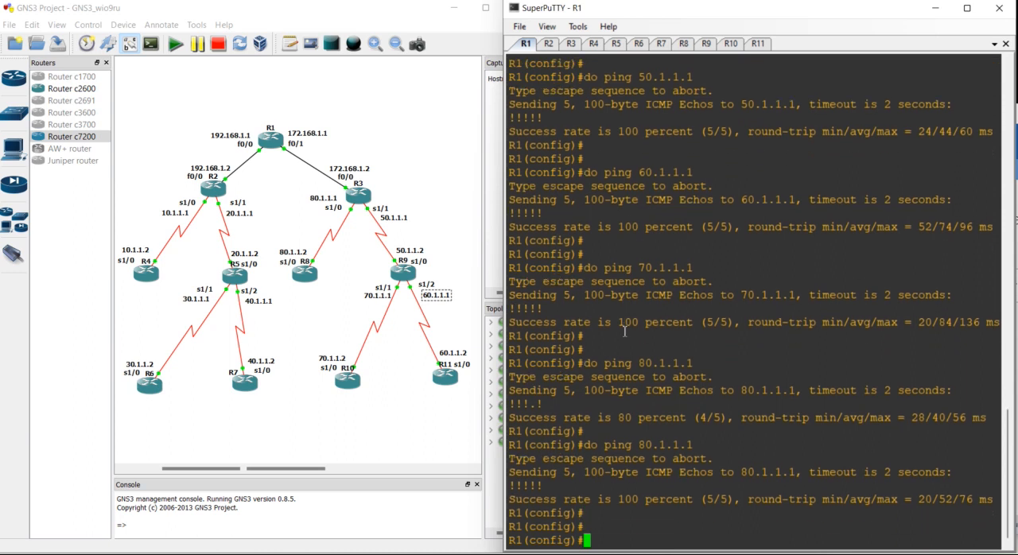